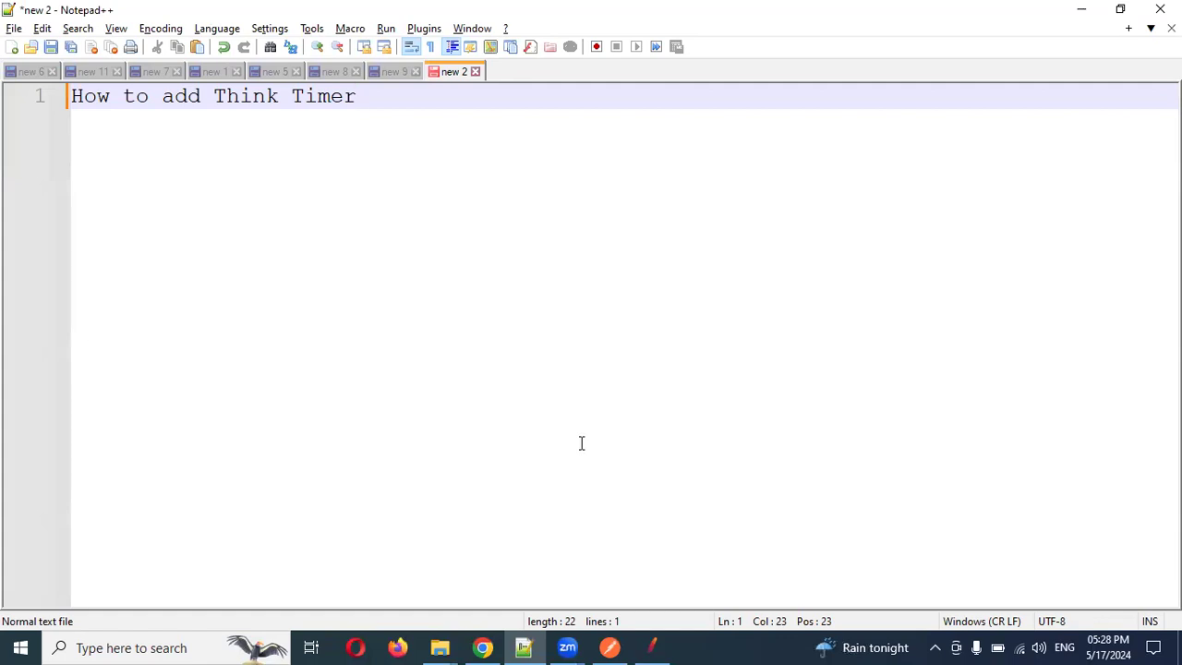
Step: Add the line "dealy with thread" below the "How to add Think Timer" heading, with blank lines around it
{"action": "key", "text": "Return"}
{"action": "key", "text": "Return"}
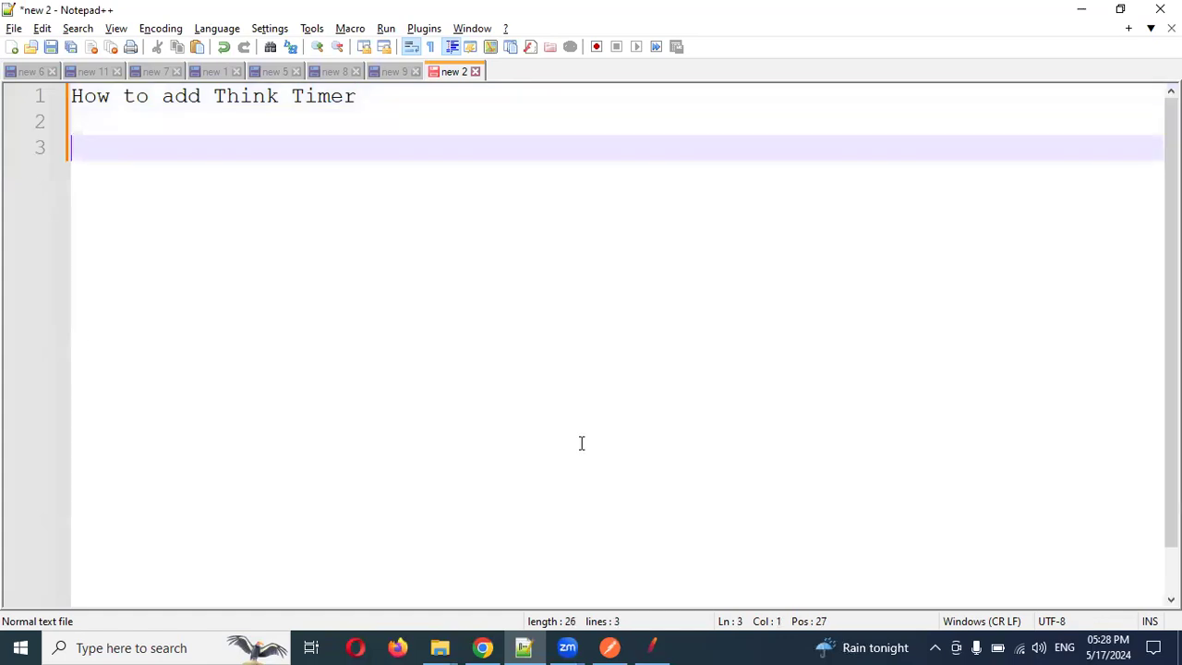
{"action": "type", "text": "dealy with thread"}
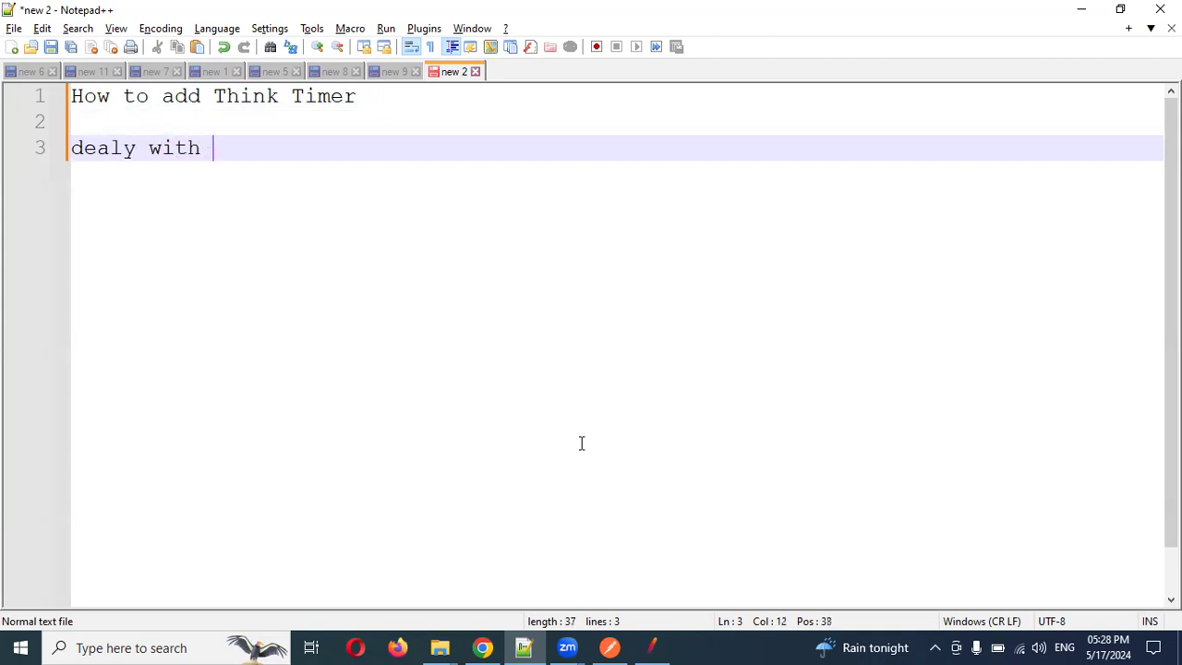
{"action": "key", "text": "Return"}
{"action": "key", "text": "Return"}
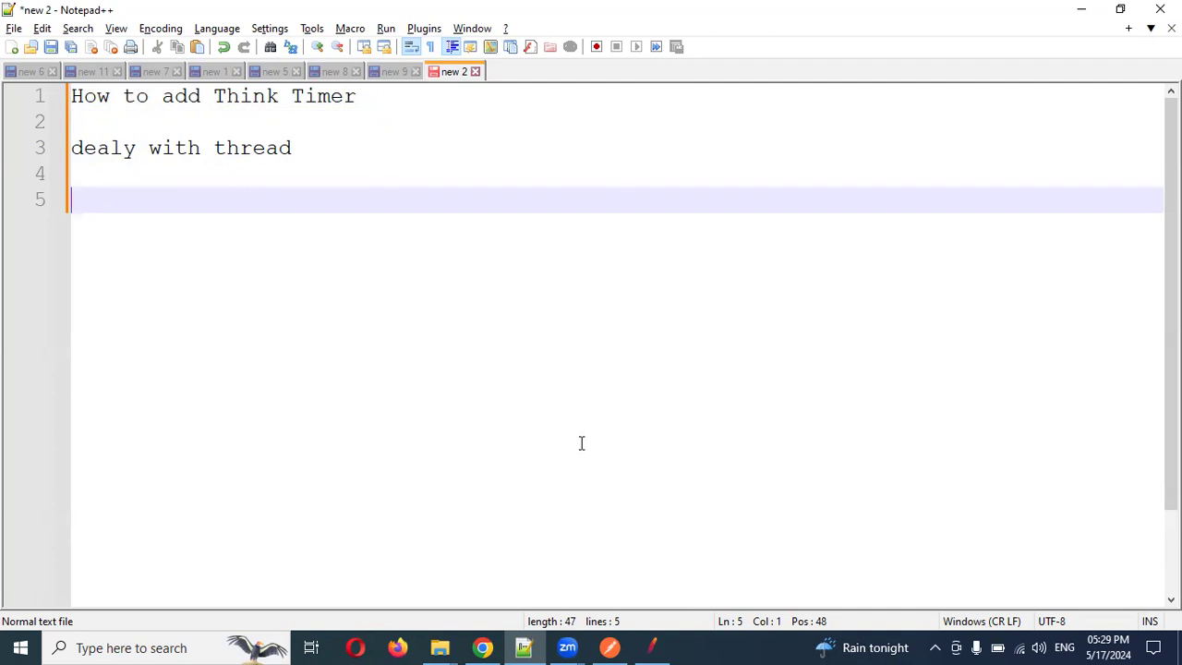
Step: Switch to Apache JMeter and rename the test plan to ThinkTimer
{"action": "left_click", "coordinate": [650, 646]}
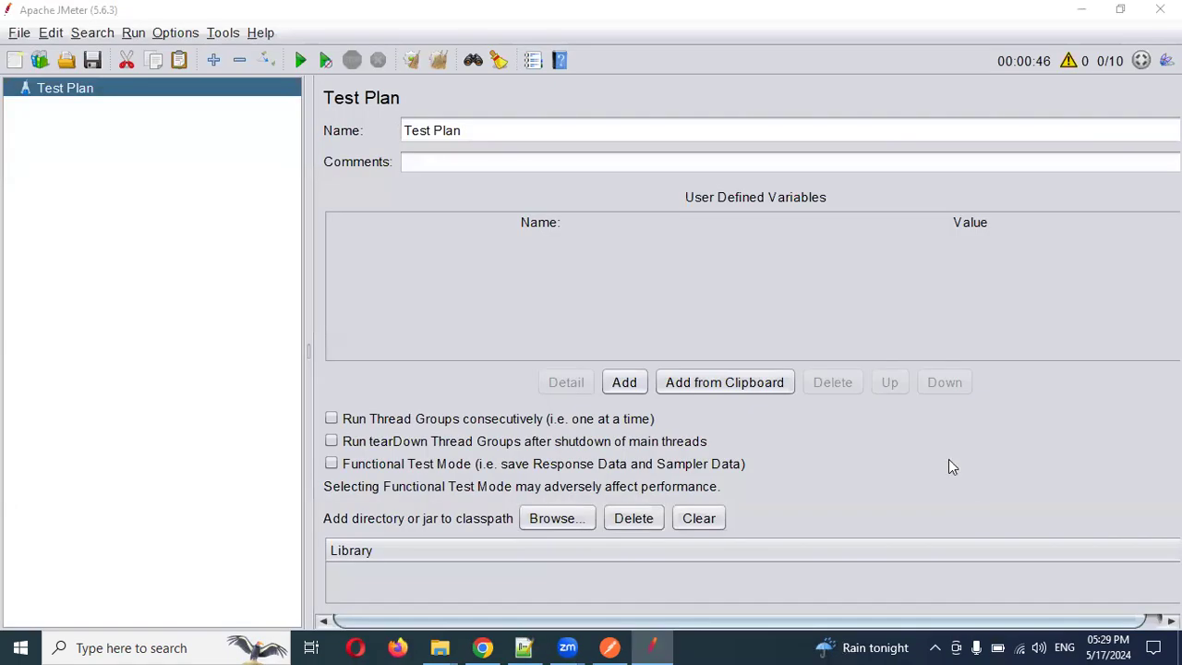
{"action": "left_click", "coordinate": [462, 130]}
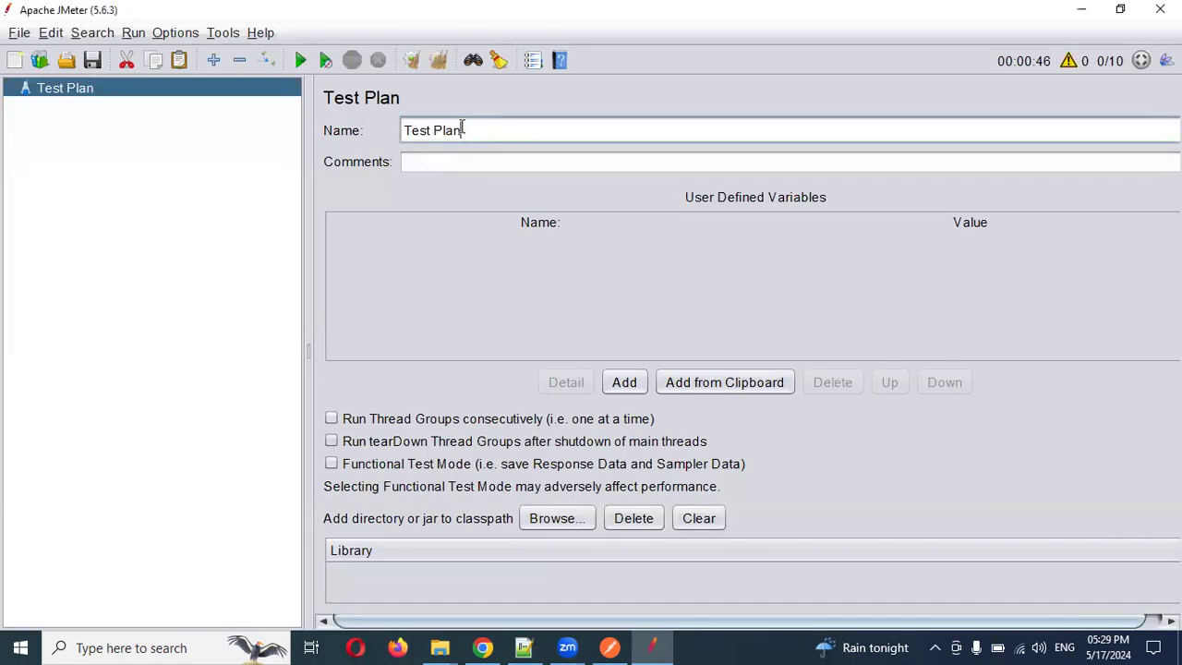
{"action": "left_click_drag", "start_coordinate": [462, 131], "coordinate": [382, 130]}
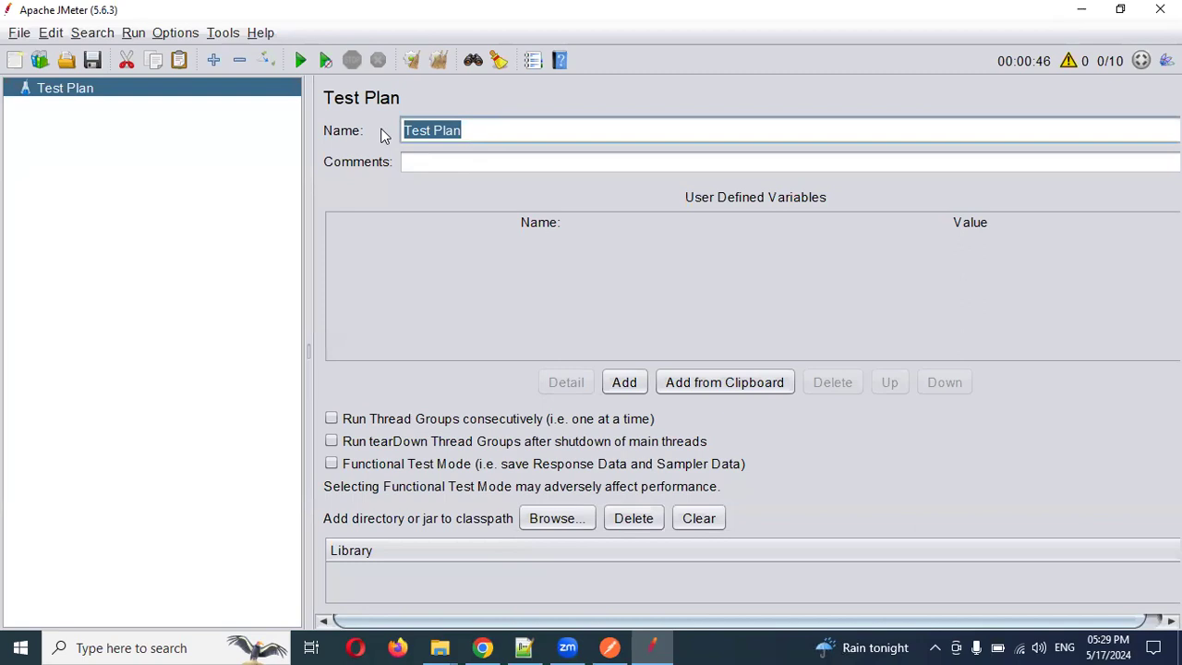
{"action": "type", "text": "Thin"}
{"action": "type", "text": "gs"}
{"action": "key", "text": "BackSpace"}
{"action": "key", "text": "BackSpace"}
{"action": "type", "text": "kTIme"}
{"action": "key", "text": "BackSpace"}
{"action": "key", "text": "BackSpace"}
{"action": "key", "text": "BackSpace"}
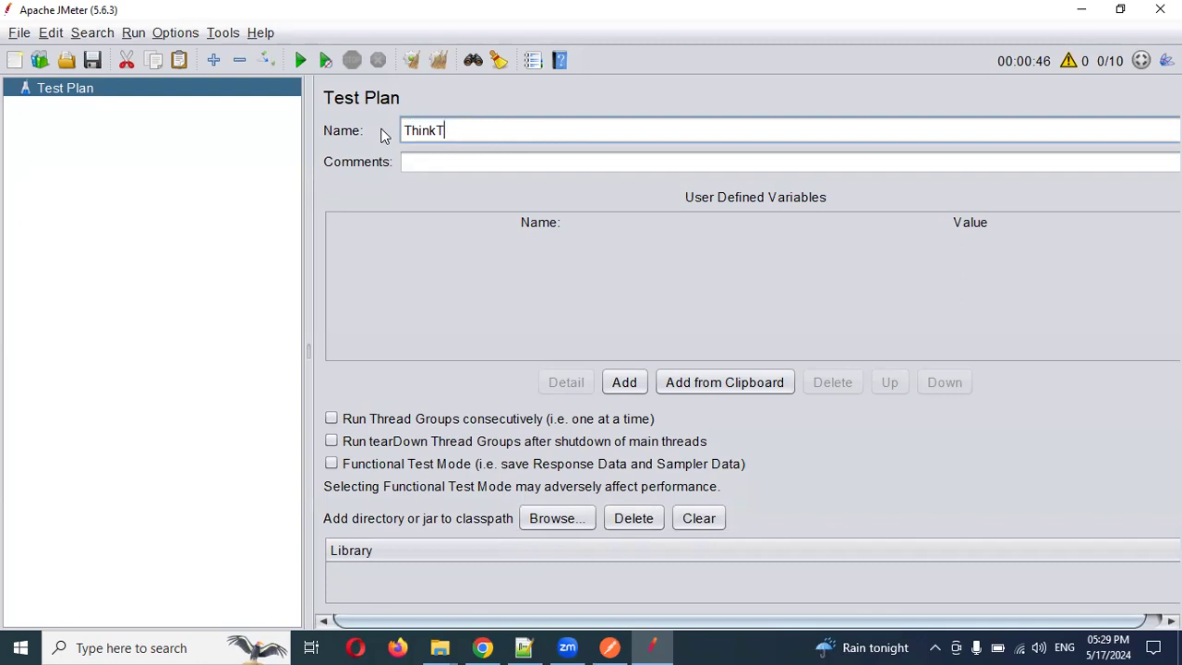
{"action": "type", "text": "imer"}
Step: Save the test plan as ThinkTimer.jmx in the JMeter_Files folder
{"action": "key", "text": "ctrl+a"}
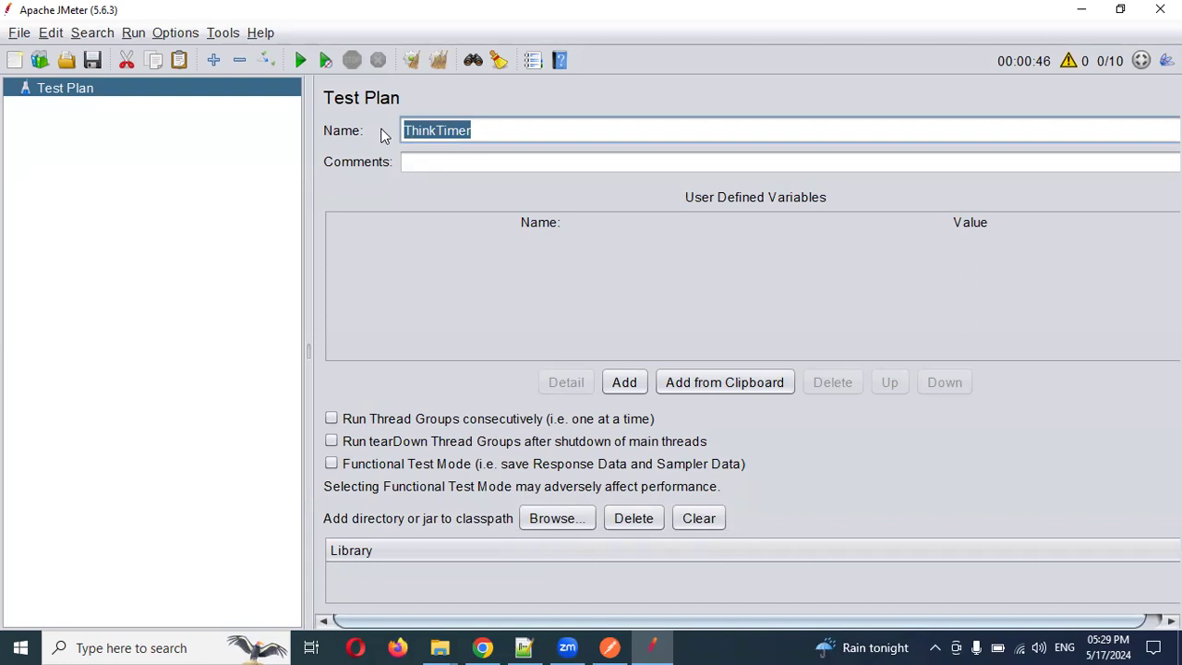
{"action": "key", "text": "ctrl+s"}
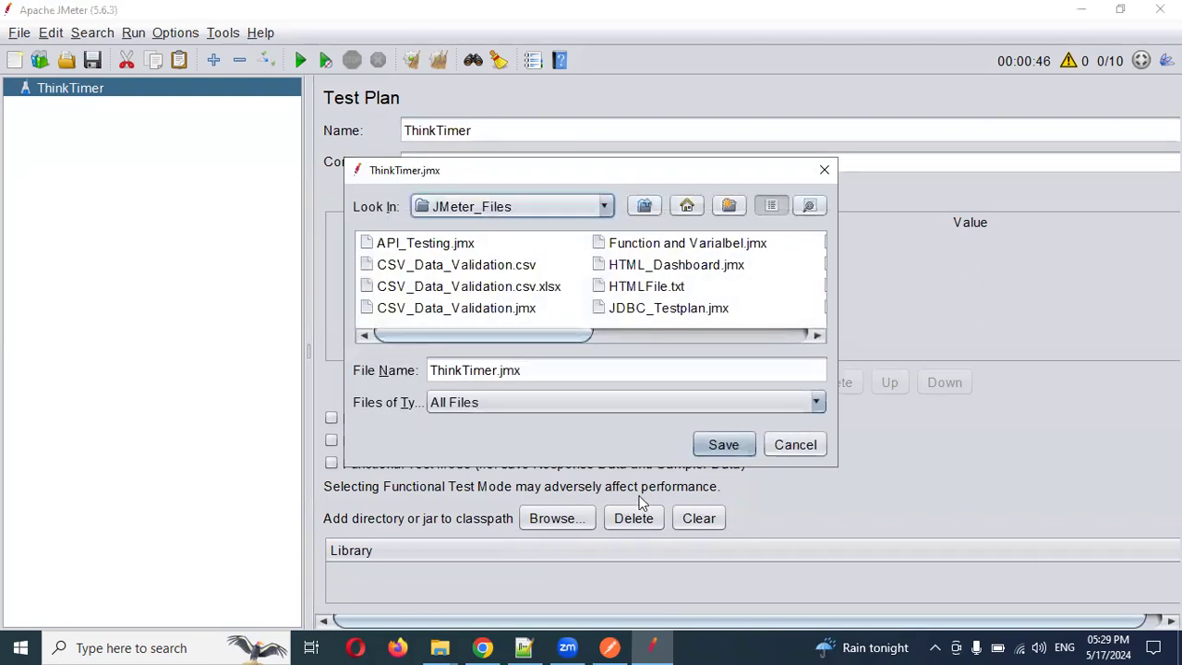
{"action": "left_click", "coordinate": [726, 445]}
Step: Add a Thread Group to the ThinkTimer test plan and set its loop count to 5
{"action": "right_click", "coordinate": [67, 85]}
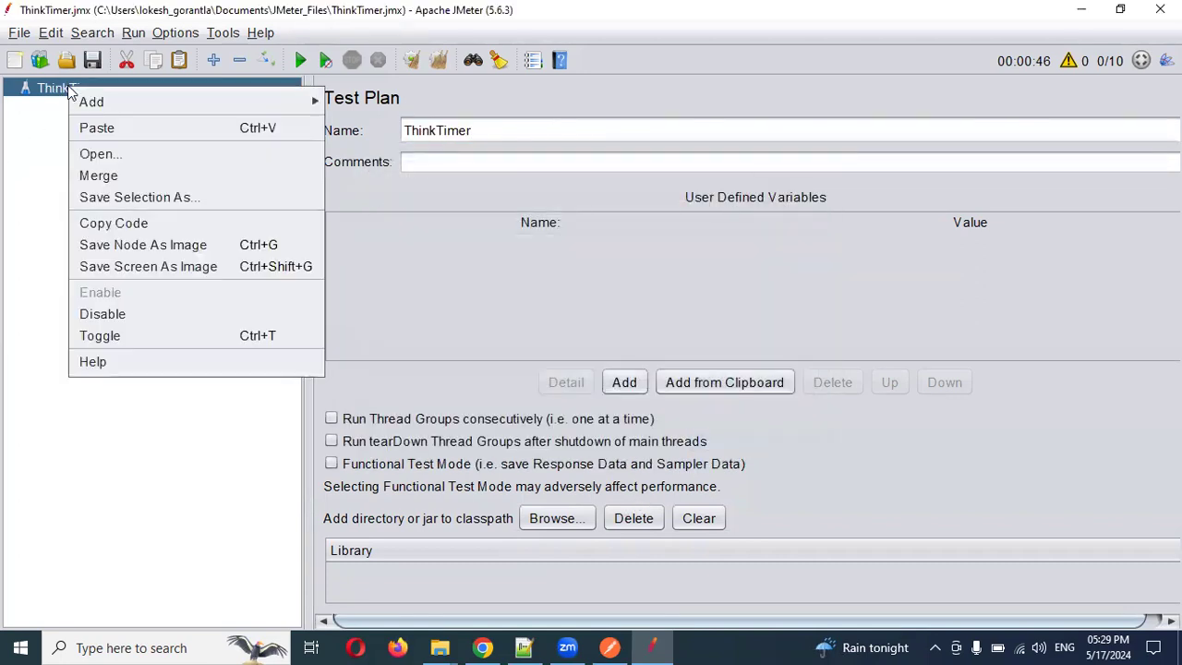
{"action": "mouse_move", "coordinate": [139, 102]}
{"action": "mouse_move", "coordinate": [481, 108]}
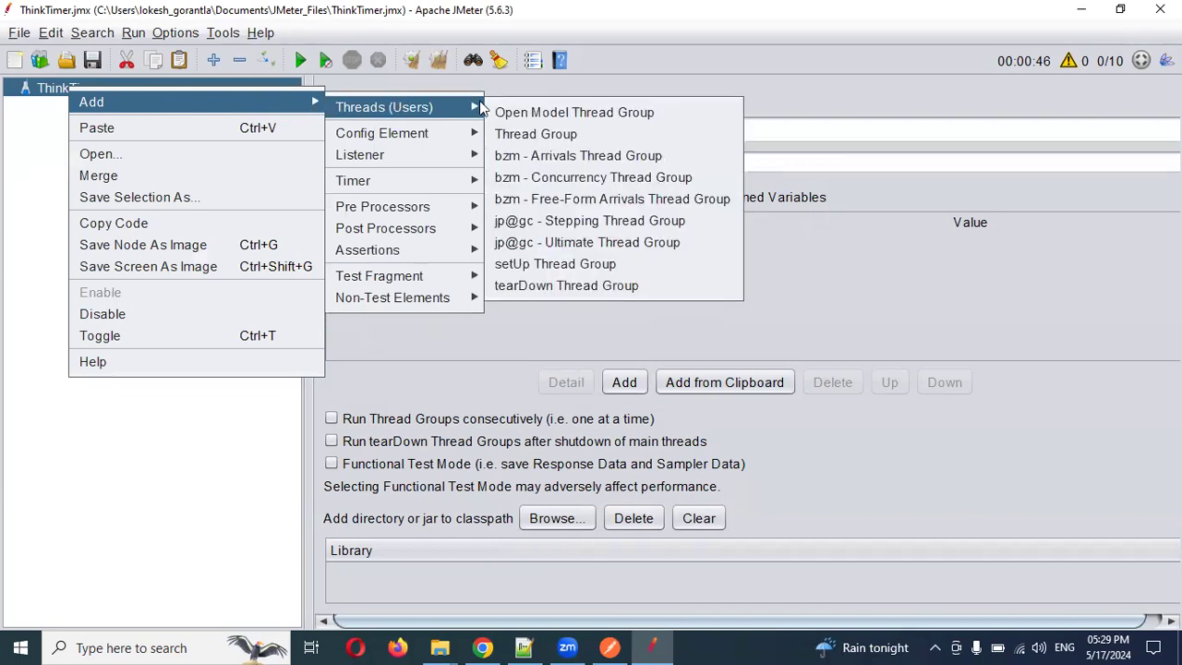
{"action": "left_click", "coordinate": [534, 134]}
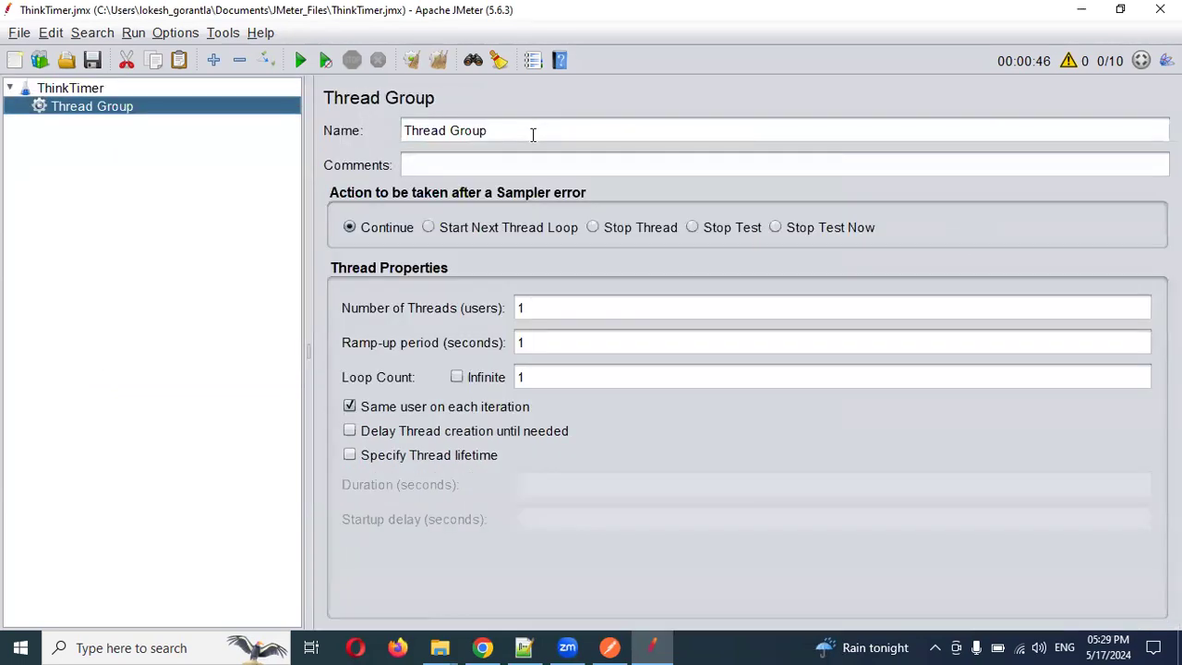
{"action": "left_click", "coordinate": [533, 379]}
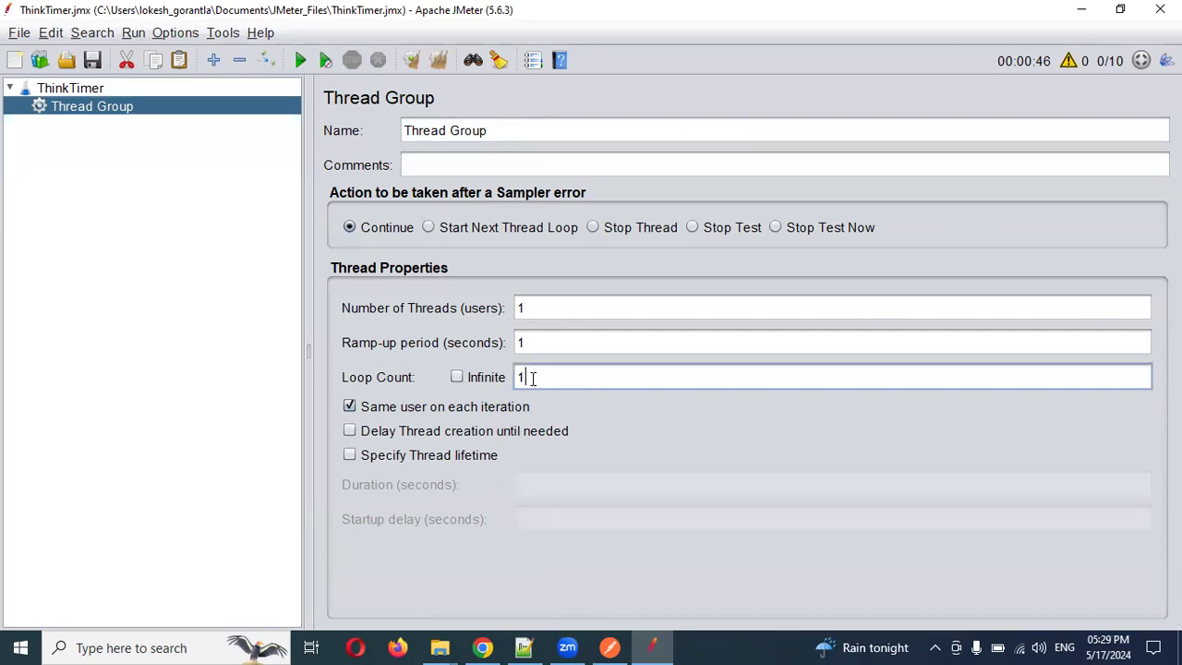
{"action": "left_click_drag", "start_coordinate": [567, 377], "coordinate": [499, 377]}
{"action": "type", "text": "5"}
Step: Add a Constant Timer to the Thread Group and set its thread delay to 50 milliseconds
{"action": "right_click", "coordinate": [54, 105]}
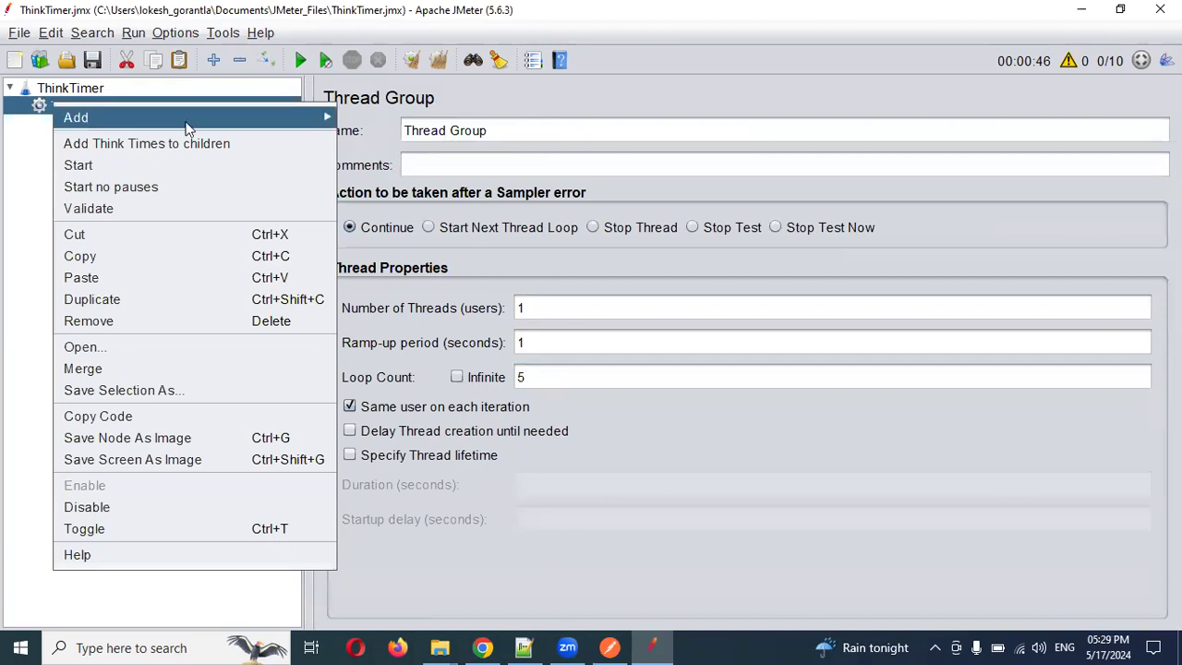
{"action": "mouse_move", "coordinate": [327, 120]}
{"action": "mouse_move", "coordinate": [413, 132]}
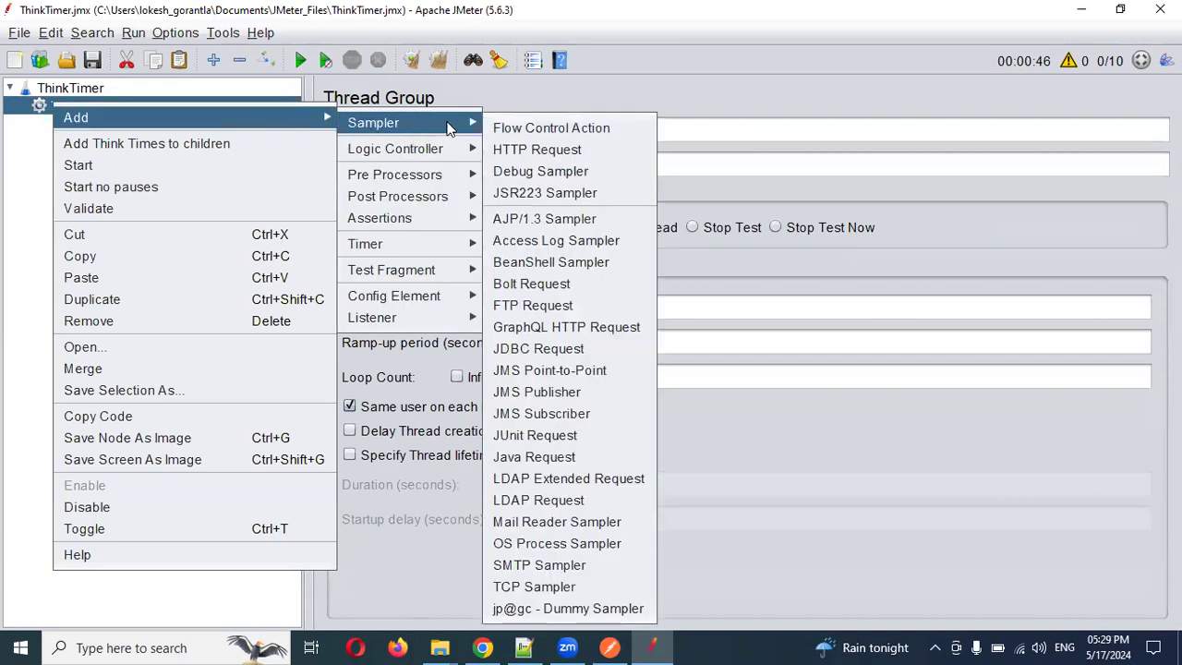
{"action": "mouse_move", "coordinate": [436, 247]}
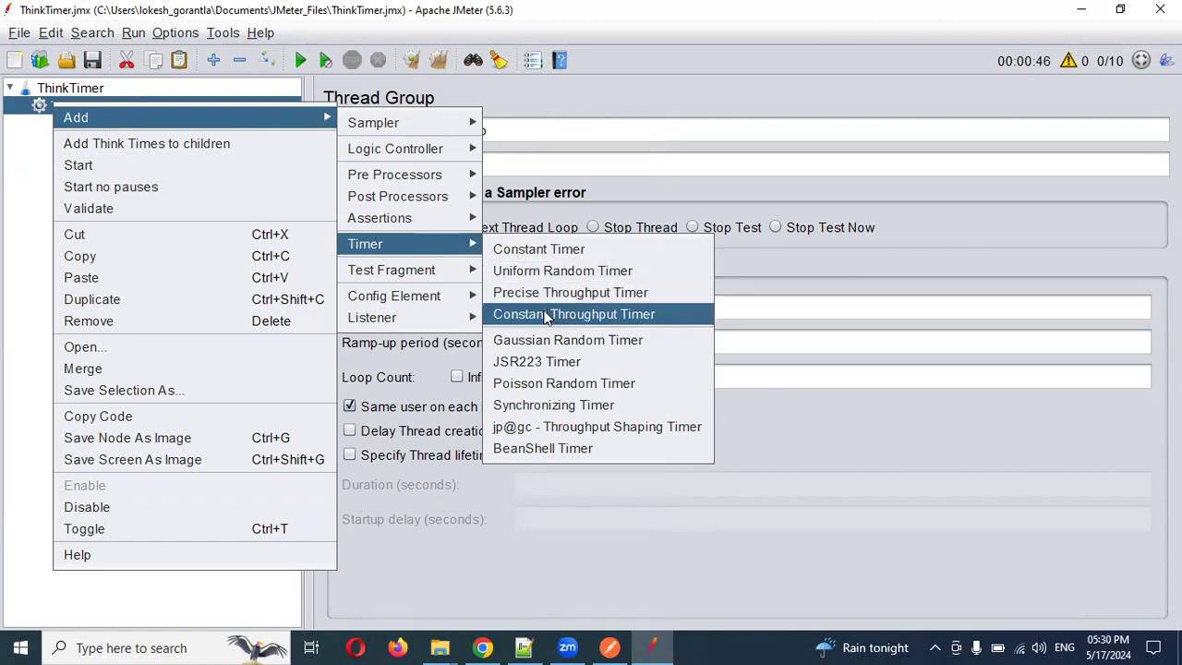
{"action": "left_click", "coordinate": [566, 248]}
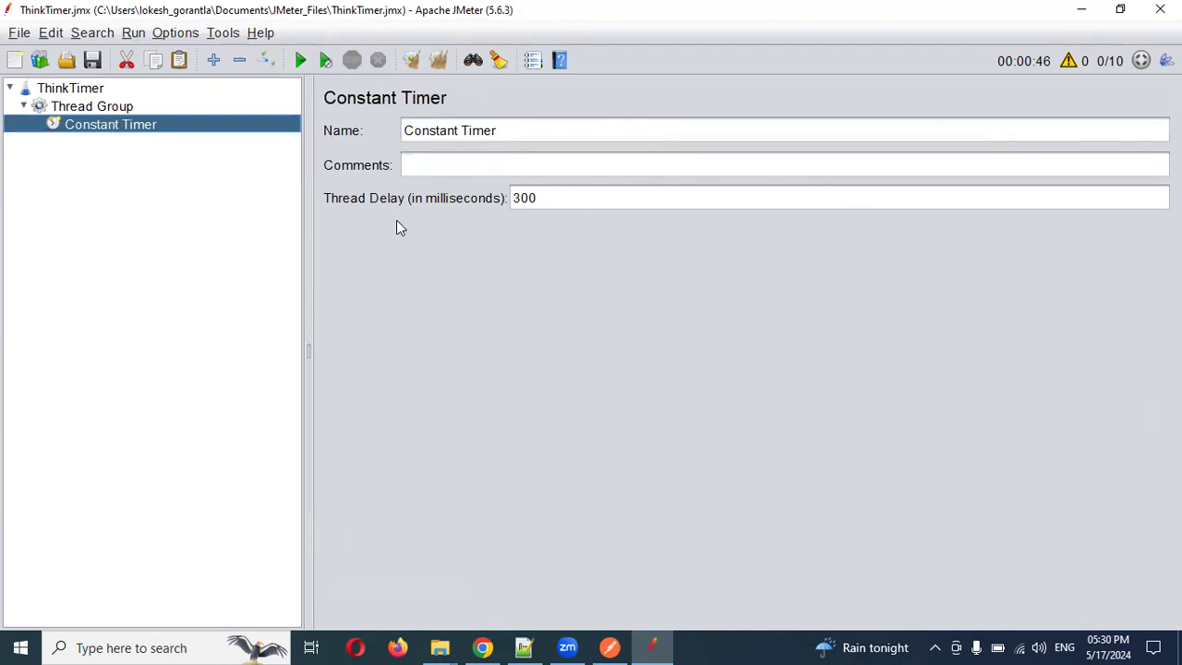
{"action": "left_click", "coordinate": [566, 192]}
{"action": "left_click_drag", "start_coordinate": [566, 192], "coordinate": [499, 197]}
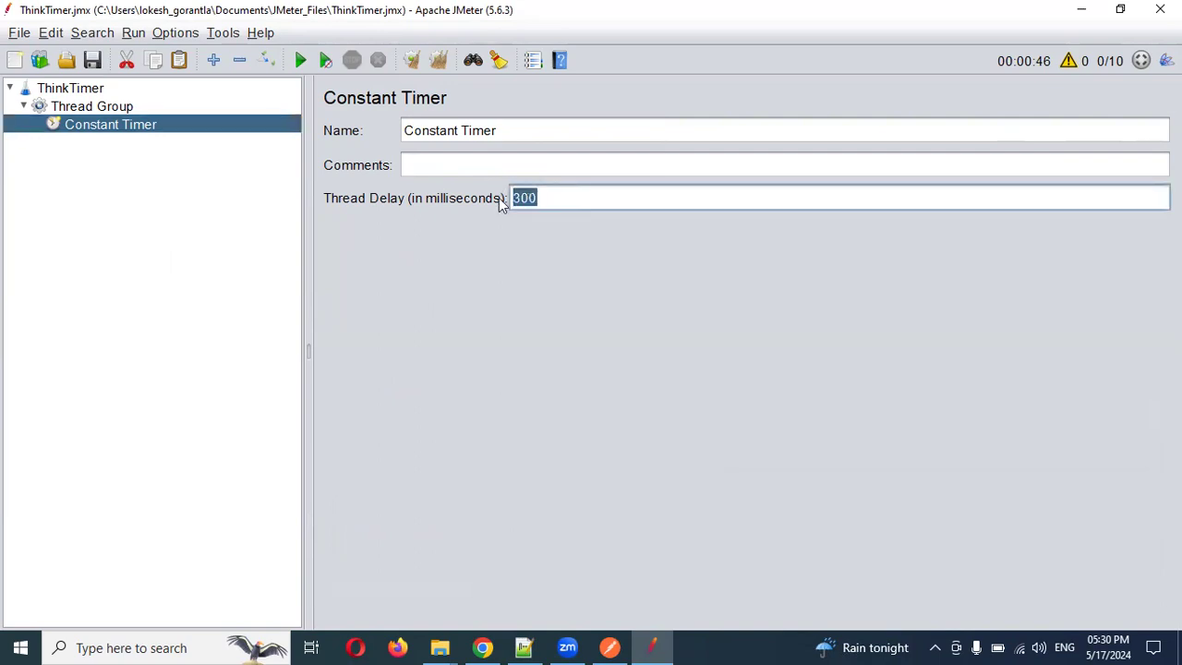
{"action": "type", "text": "50"}
Step: Add an HTTP Request sampler to the Thread Group
{"action": "left_click", "coordinate": [92, 108]}
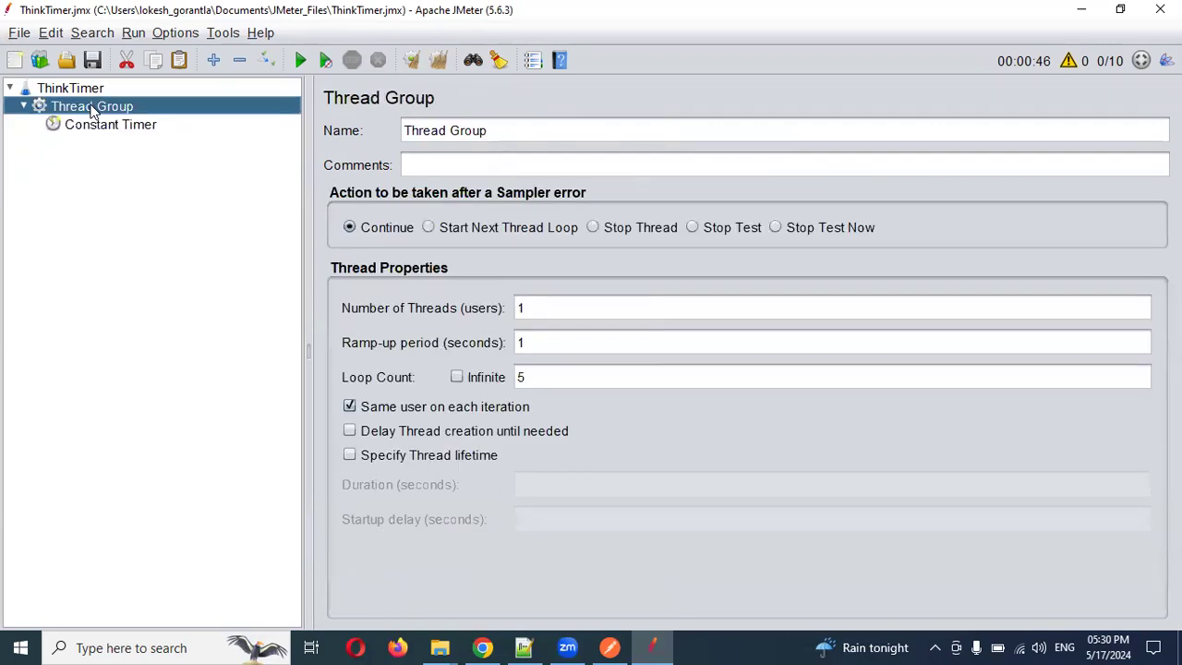
{"action": "left_click", "coordinate": [82, 124]}
{"action": "right_click", "coordinate": [99, 110]}
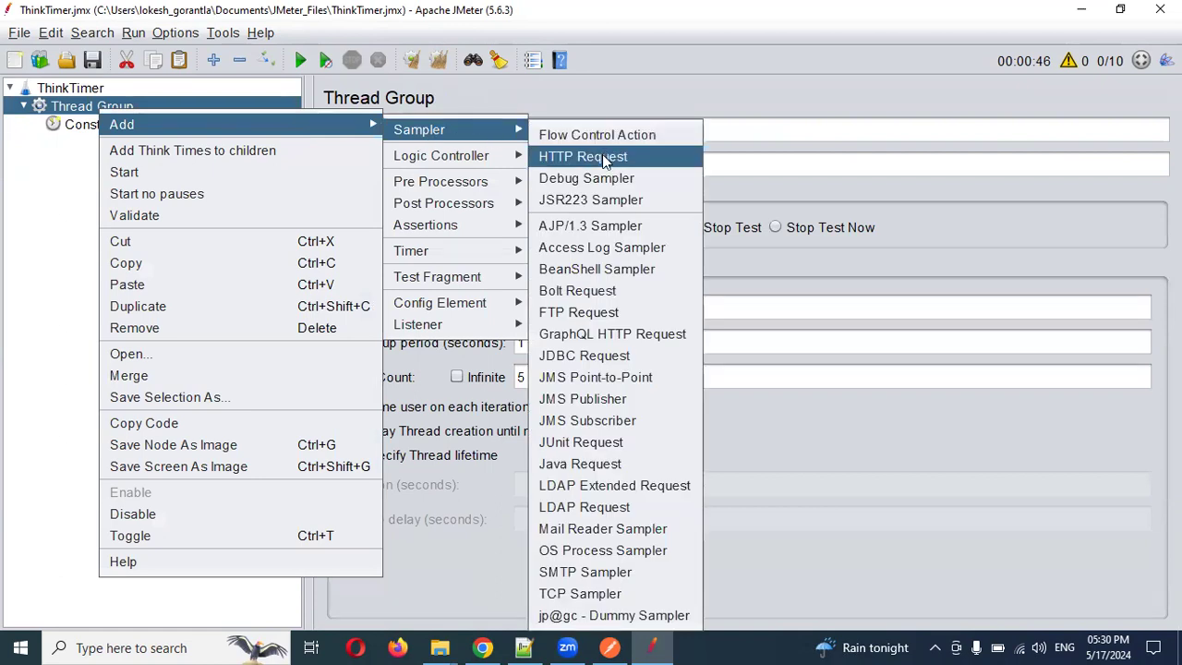
{"action": "left_click", "coordinate": [602, 156]}
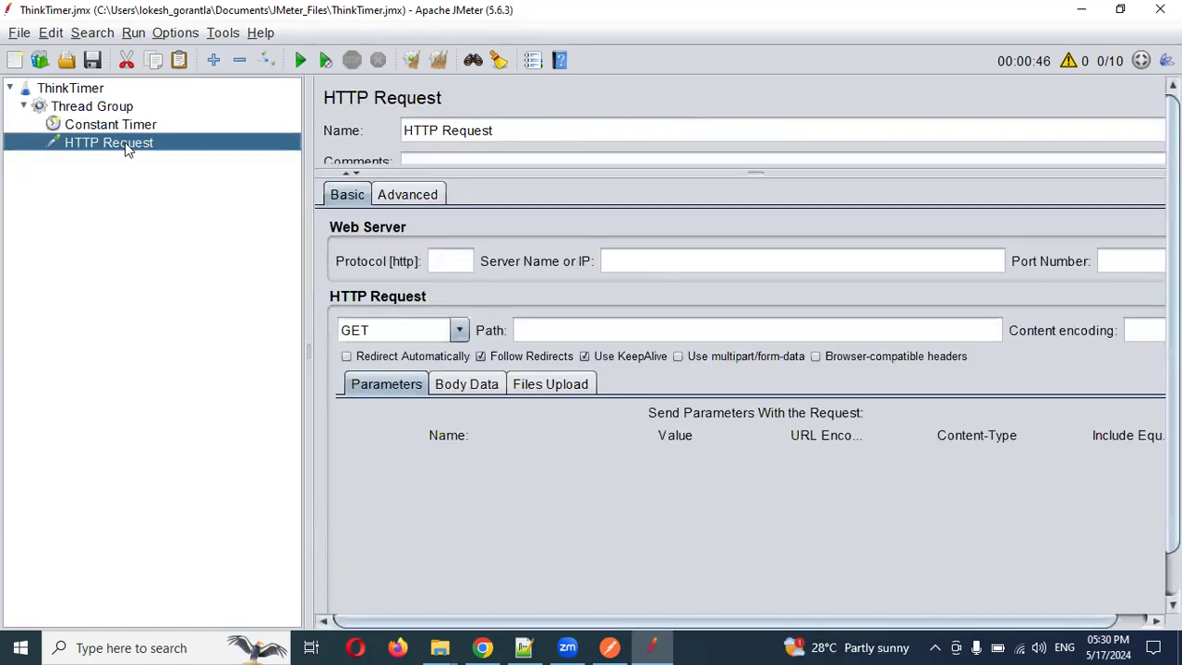
Step: Add a View Results Tree listener to the Thread Group
{"action": "right_click", "coordinate": [129, 111]}
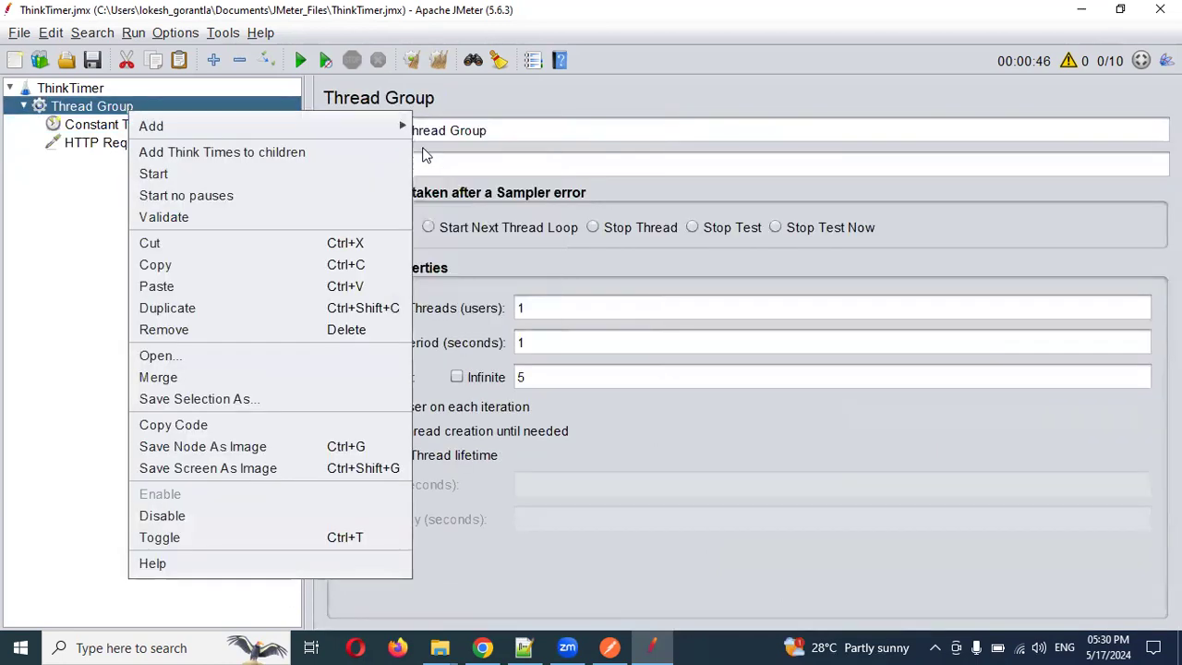
{"action": "mouse_move", "coordinate": [489, 154]}
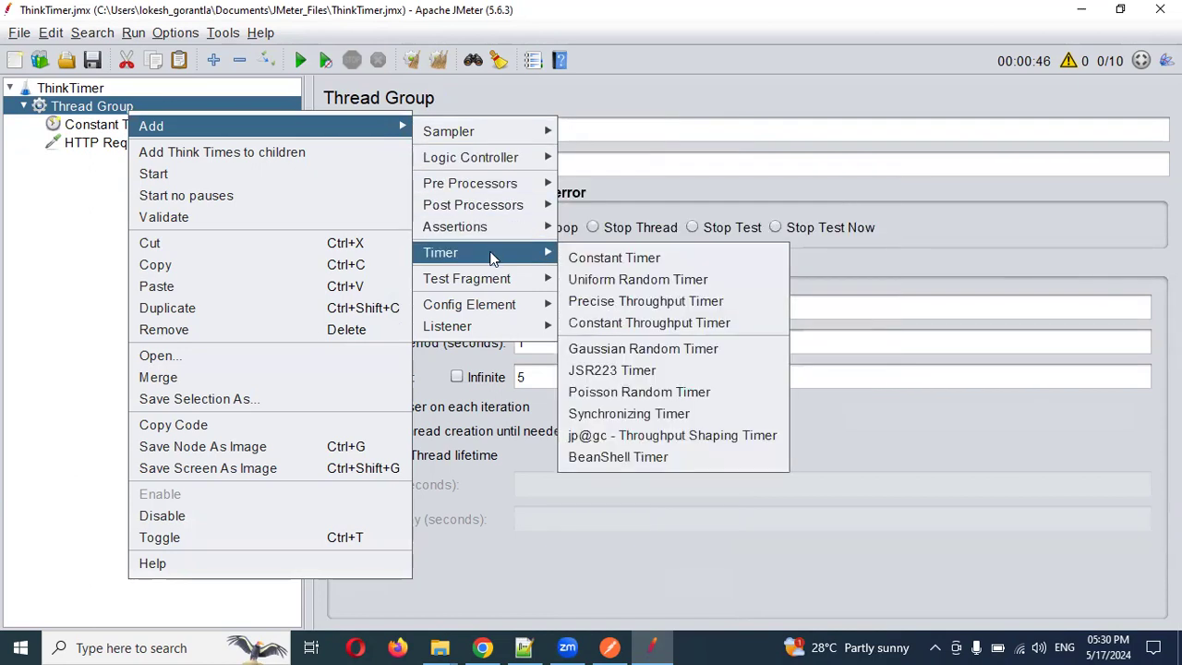
{"action": "mouse_move", "coordinate": [503, 292]}
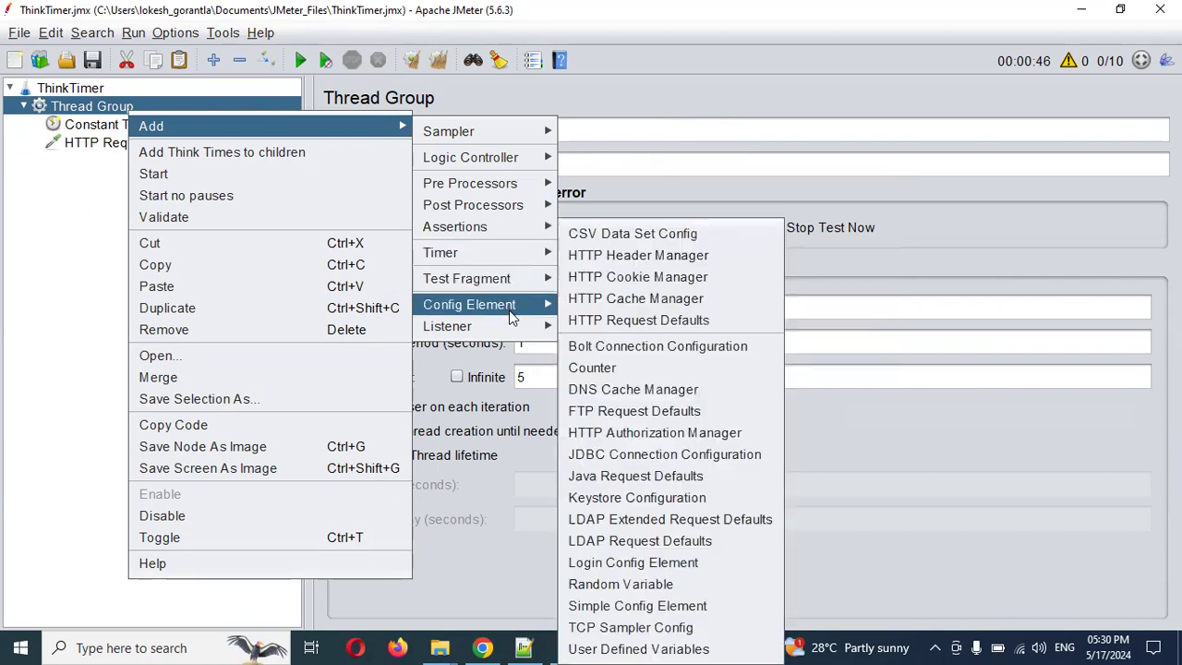
{"action": "mouse_move", "coordinate": [513, 324]}
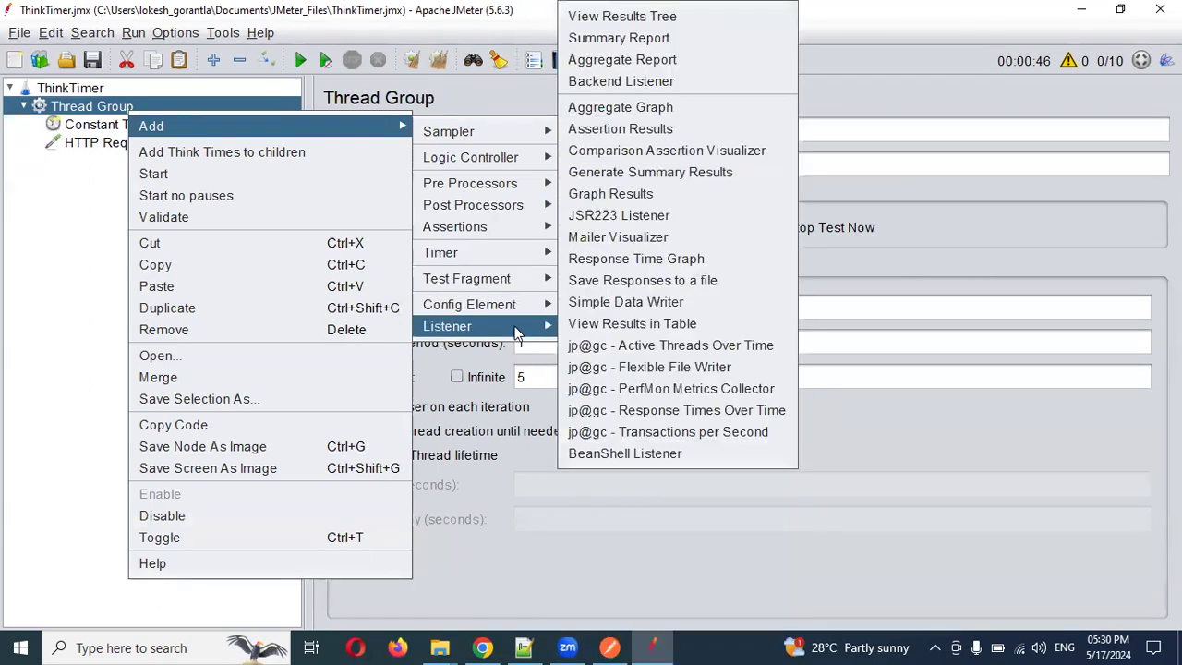
{"action": "left_click", "coordinate": [635, 17]}
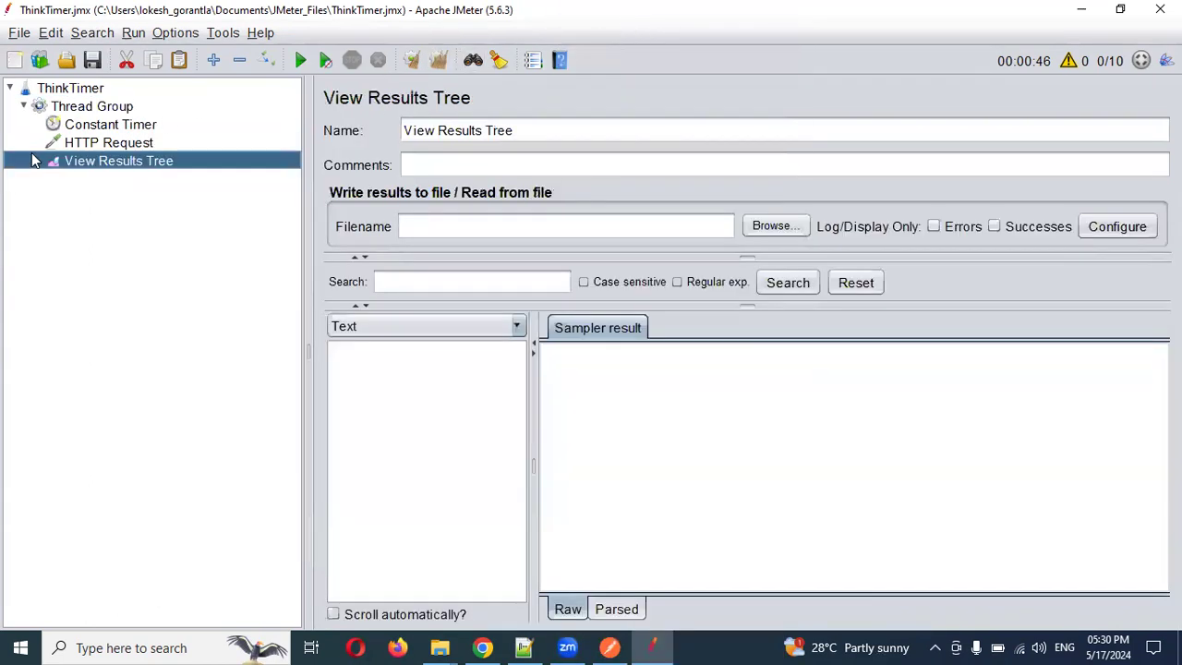
Step: Copy "https" from the GetUsersusingPageFilter URL in Postman into the protocol of JMeter's HTTP Request
{"action": "left_click", "coordinate": [140, 144]}
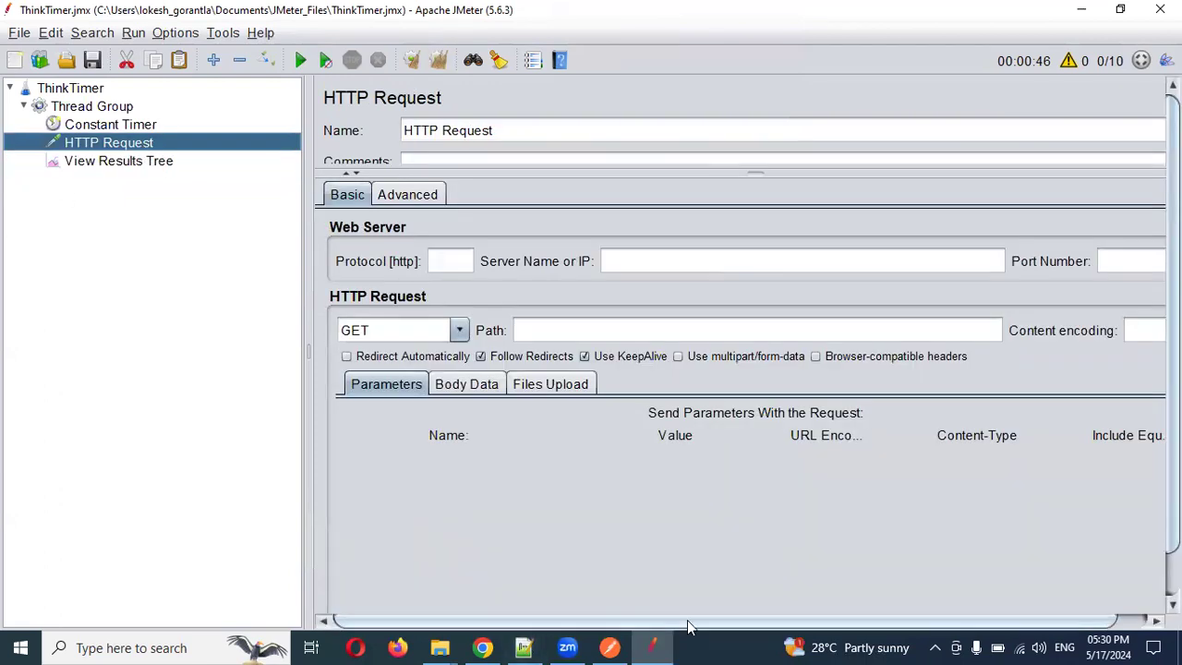
{"action": "left_click", "coordinate": [610, 648]}
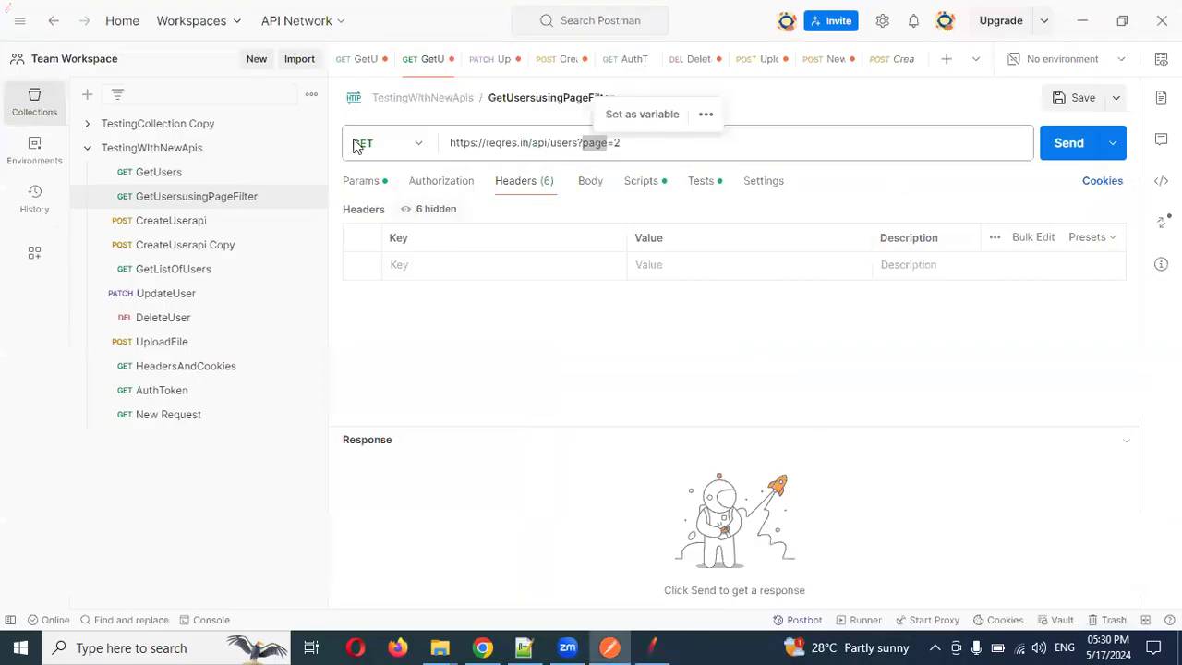
{"action": "double_click", "coordinate": [460, 143]}
{"action": "key", "text": "ctrl+c"}
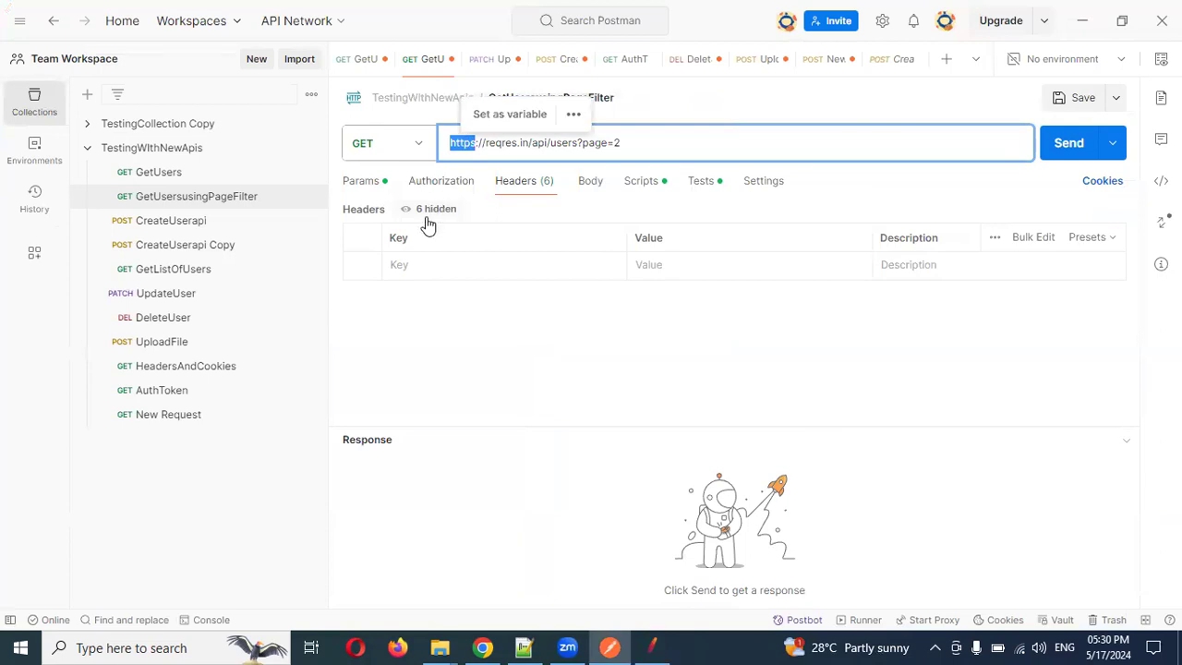
{"action": "key", "text": "alt+Tab"}
{"action": "left_click", "coordinate": [472, 261]}
{"action": "key", "text": "ctrl+v"}
{"action": "key", "text": "Tab"}
Step: Copy the host reqres.in from the Postman request URL into the server name of JMeter's HTTP Request
{"action": "key", "text": "alt+Tab"}
{"action": "key", "text": "Right"}
{"action": "key", "text": "Right"}
{"action": "key", "text": "Right"}
{"action": "key", "text": "Right"}
{"action": "key", "text": "shift+Right"}
{"action": "key", "text": "shift+Right"}
{"action": "key", "text": "shift+Right"}
{"action": "key", "text": "shift+Right"}
{"action": "key", "text": "shift+Right"}
{"action": "key", "text": "shift+Right"}
{"action": "key", "text": "shift+Right"}
{"action": "key", "text": "shift+Right"}
{"action": "key", "text": "shift+Right"}
{"action": "key", "text": "shift+Right"}
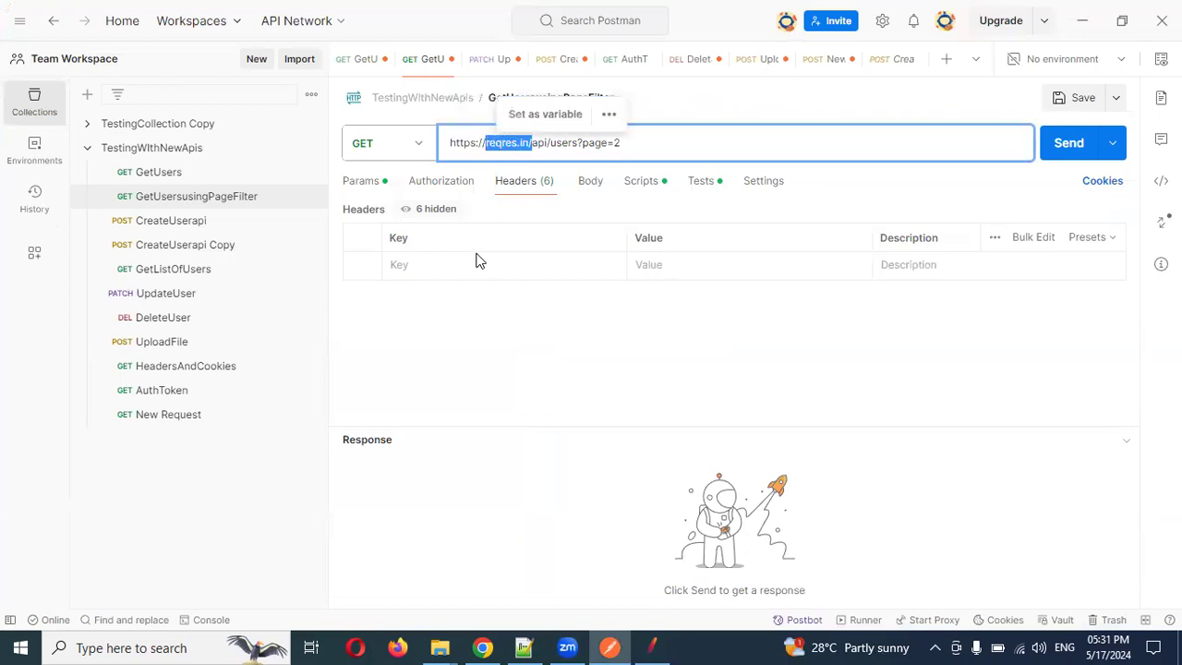
{"action": "key", "text": "shift+Left"}
{"action": "key", "text": "ctrl+c"}
{"action": "key", "text": "alt+Tab"}
{"action": "key", "text": "ctrl+v"}
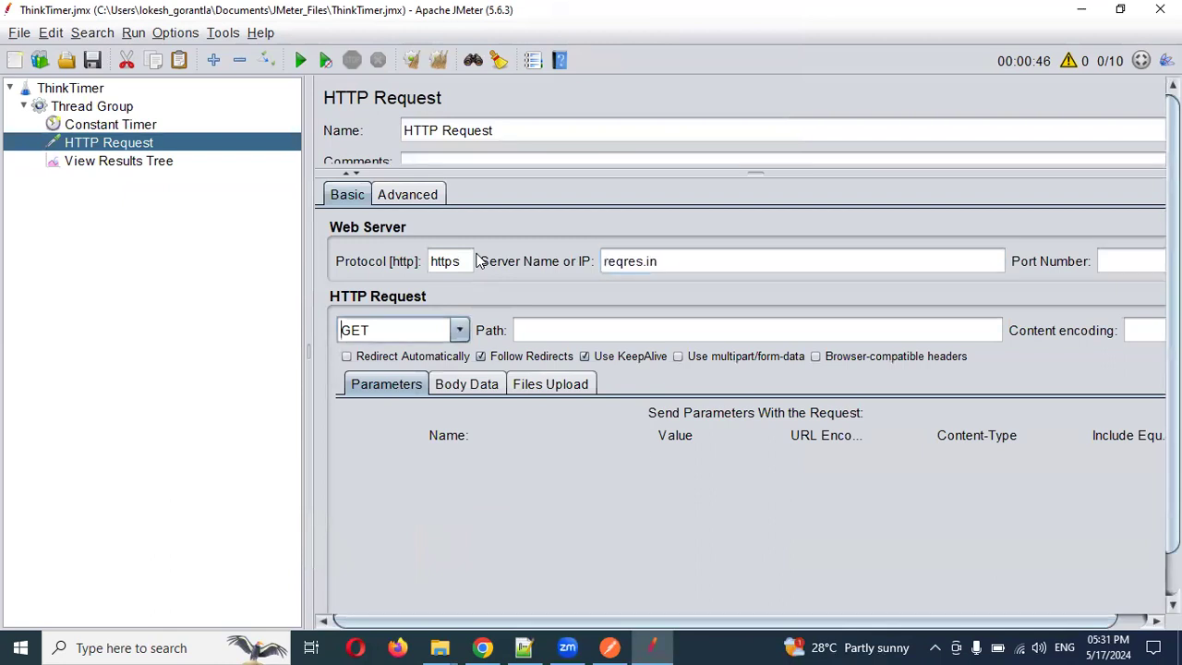
Step: Copy /api/users from the Postman request URL into the path of JMeter's HTTP Request
{"action": "key", "text": "alt+Tab"}
{"action": "key", "text": "Right"}
{"action": "key", "text": "shift+Right"}
{"action": "key", "text": "shift+Right"}
{"action": "key", "text": "shift+Right"}
{"action": "key", "text": "shift+Right"}
{"action": "key", "text": "shift+Right"}
{"action": "key", "text": "shift+Right"}
{"action": "key", "text": "shift+Right"}
{"action": "key", "text": "shift+Right"}
{"action": "key", "text": "shift+Right"}
{"action": "key", "text": "shift+Right"}
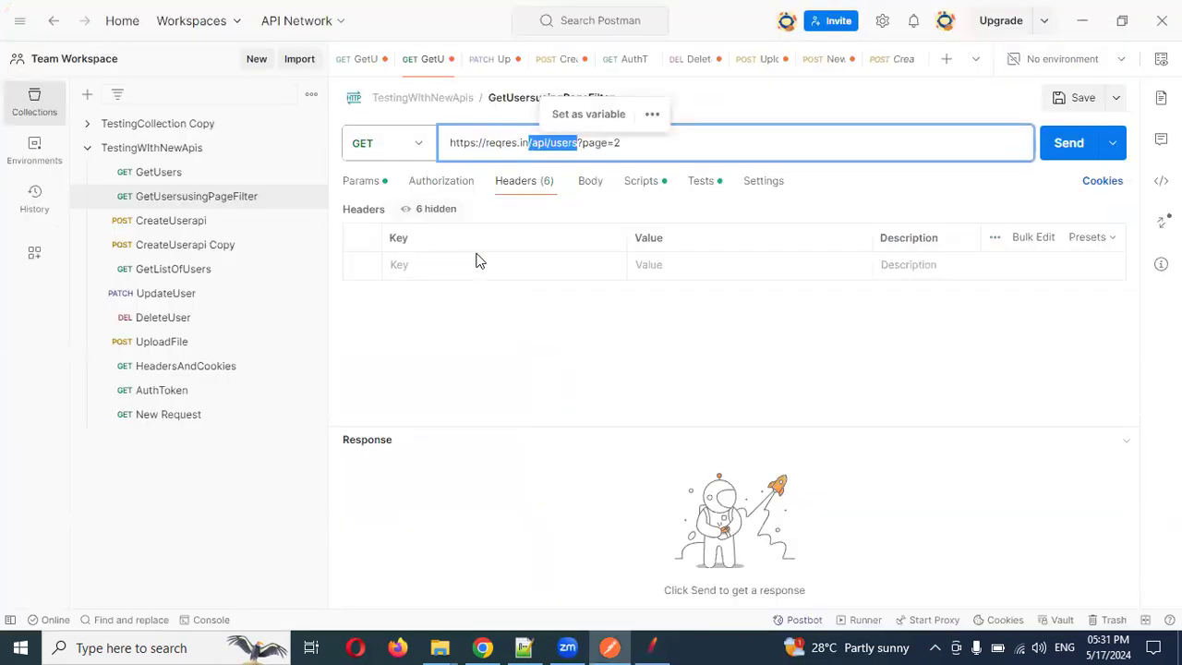
{"action": "key", "text": "ctrl+c"}
{"action": "key", "text": "alt+Tab"}
{"action": "key", "text": "ctrl+v"}
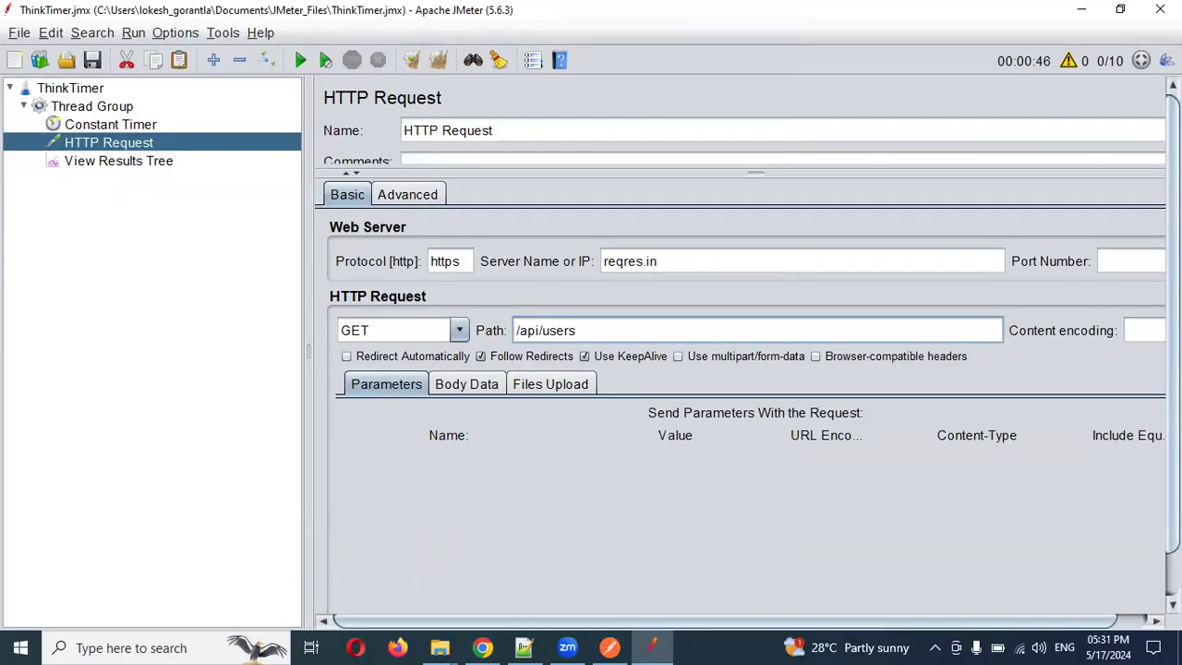
Step: Add a request parameter named page with the value 2 to the HTTP Request
{"action": "scroll", "coordinate": [748, 351], "scroll_direction": "down", "scroll_amount": 2}
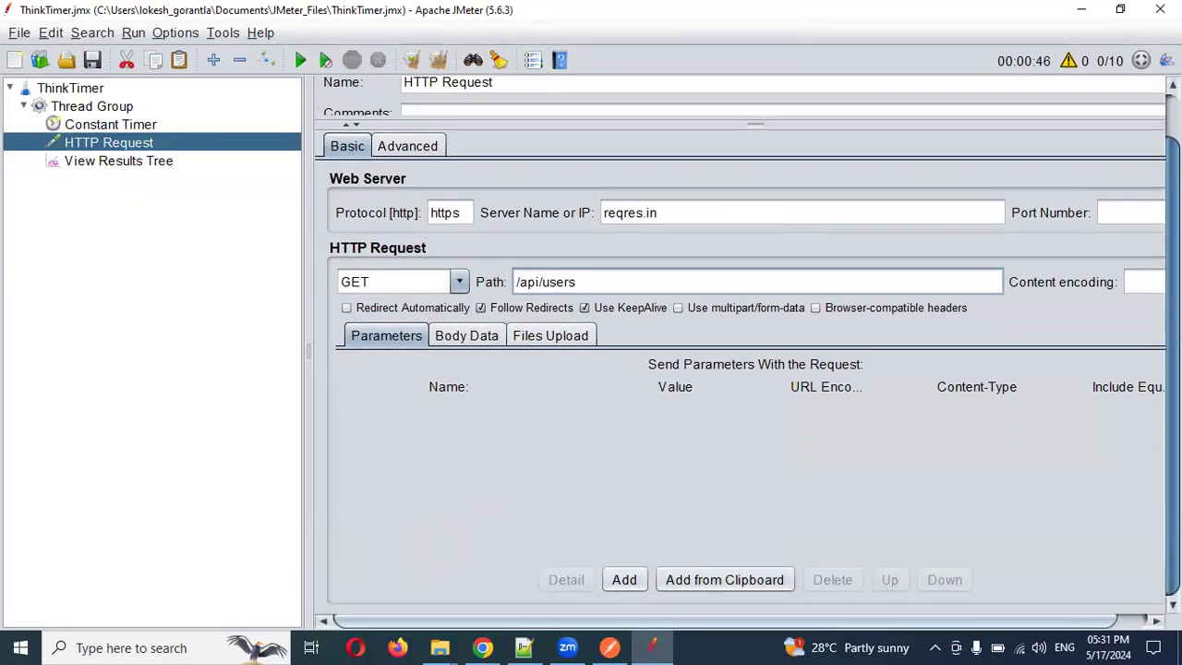
{"action": "left_click", "coordinate": [628, 577]}
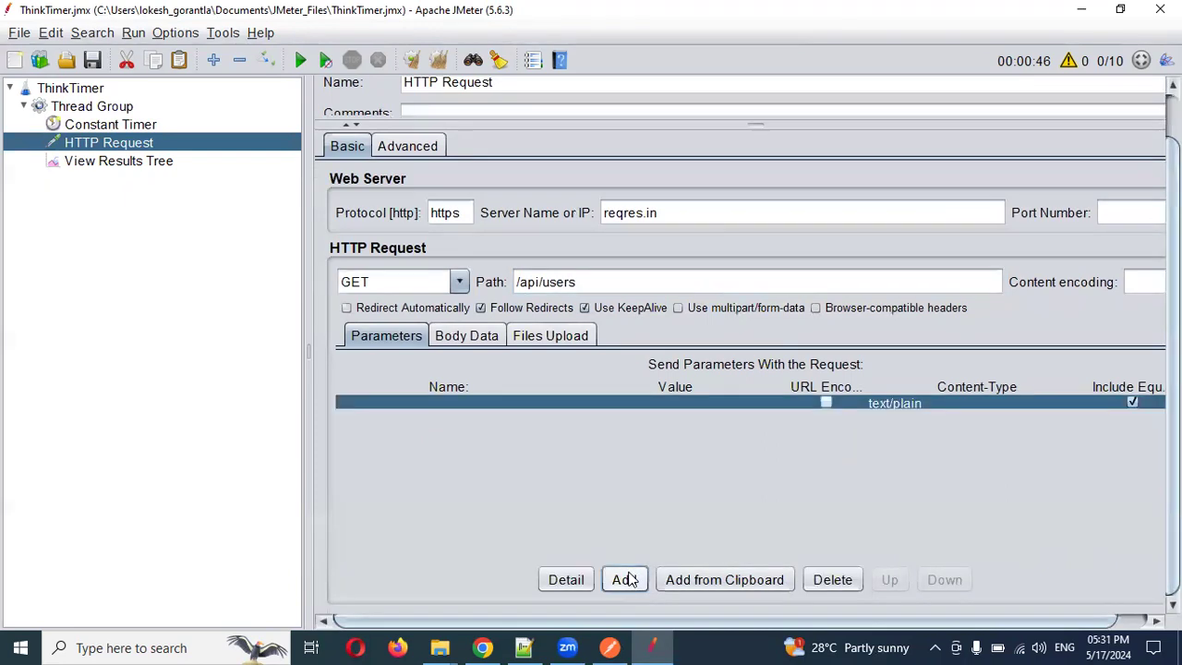
{"action": "double_click", "coordinate": [431, 401]}
{"action": "type", "text": "page"}
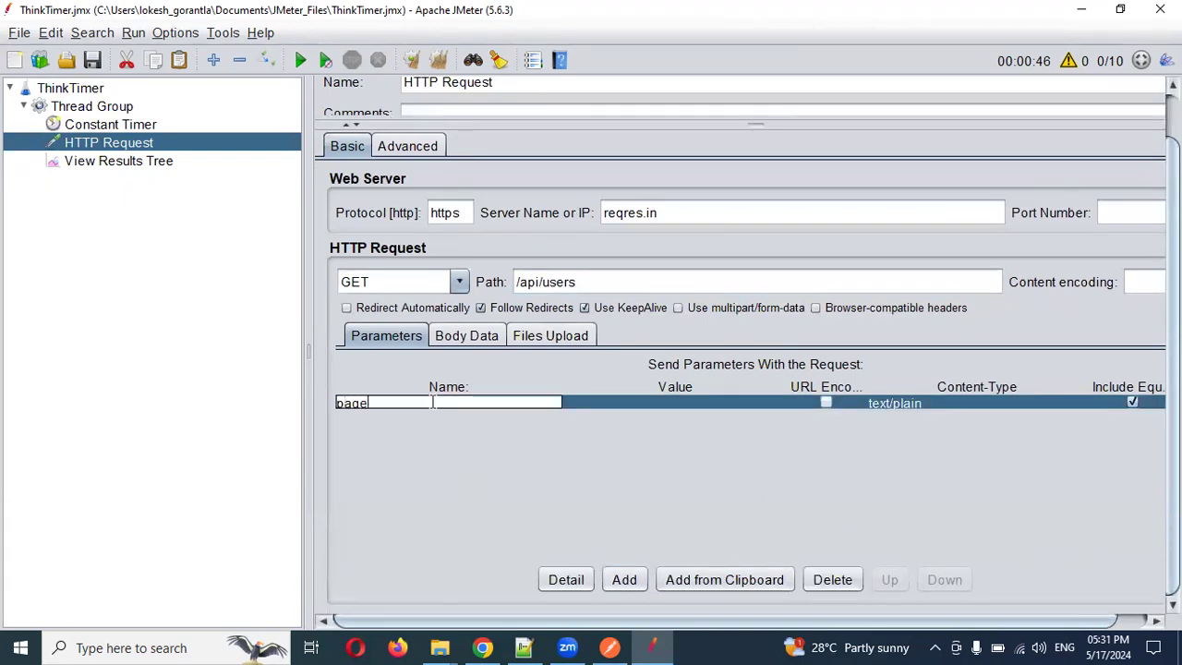
{"action": "key", "text": "Tab"}
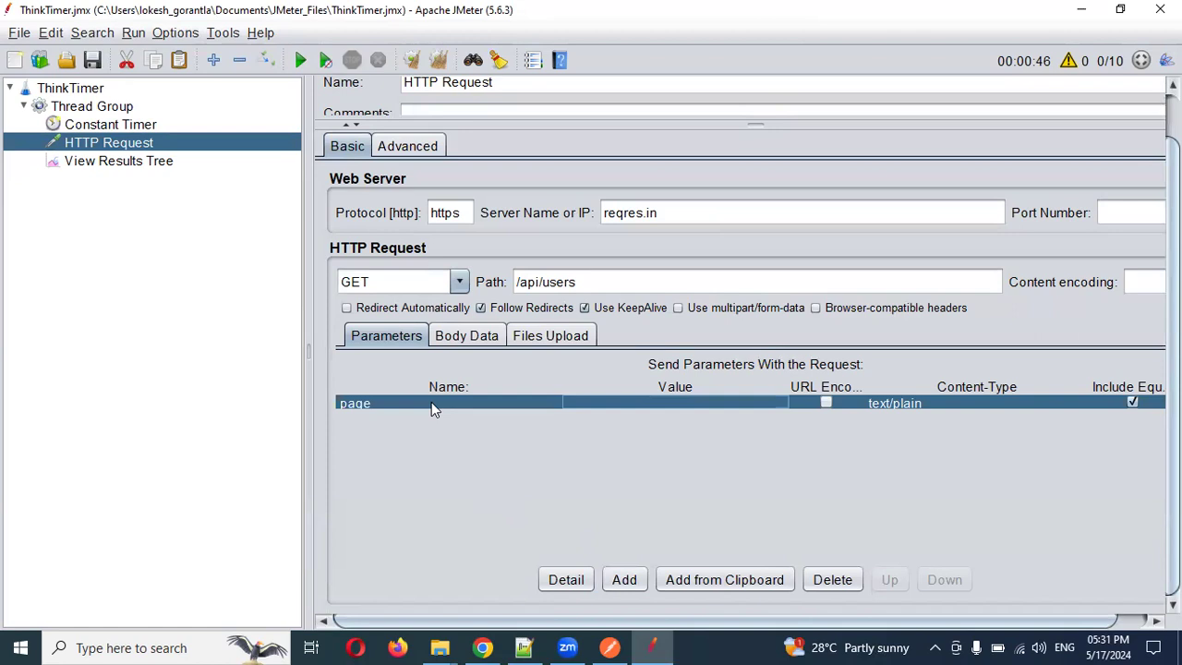
{"action": "double_click", "coordinate": [601, 404]}
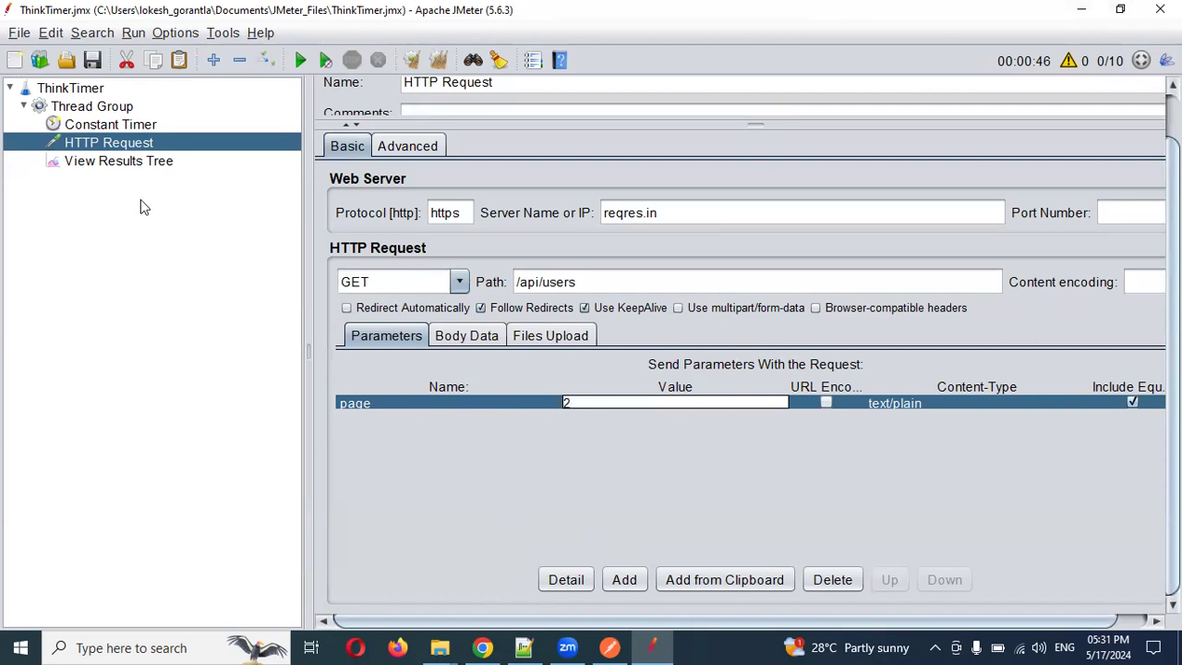
Step: Run the test plan with the View Results Tree listener displayed
{"action": "left_click", "coordinate": [151, 163]}
{"action": "left_click", "coordinate": [300, 60]}
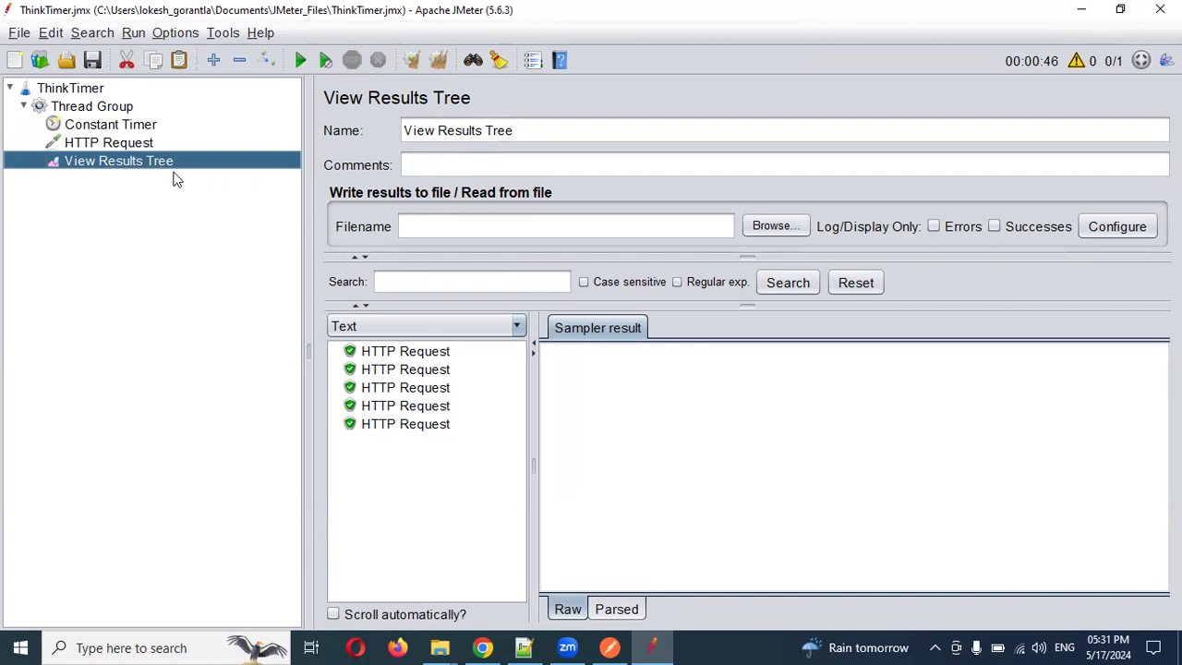
Step: Check the Thread Group settings and set the Constant Timer's thread delay to 20 milliseconds
{"action": "left_click", "coordinate": [98, 109]}
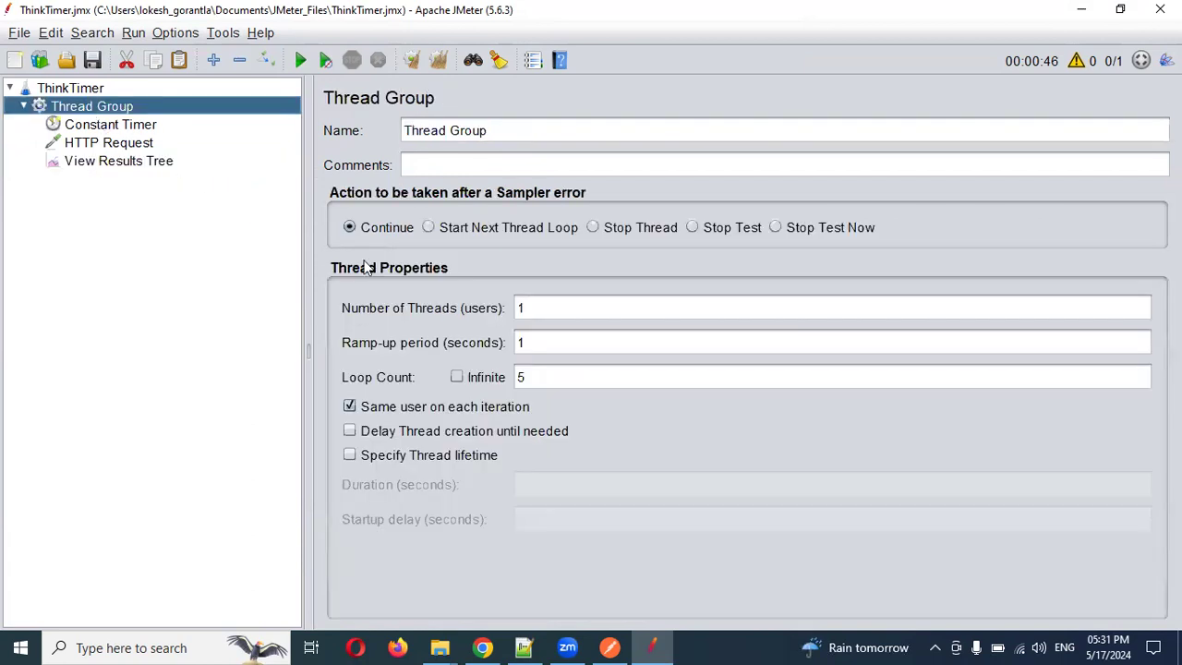
{"action": "left_click", "coordinate": [126, 129]}
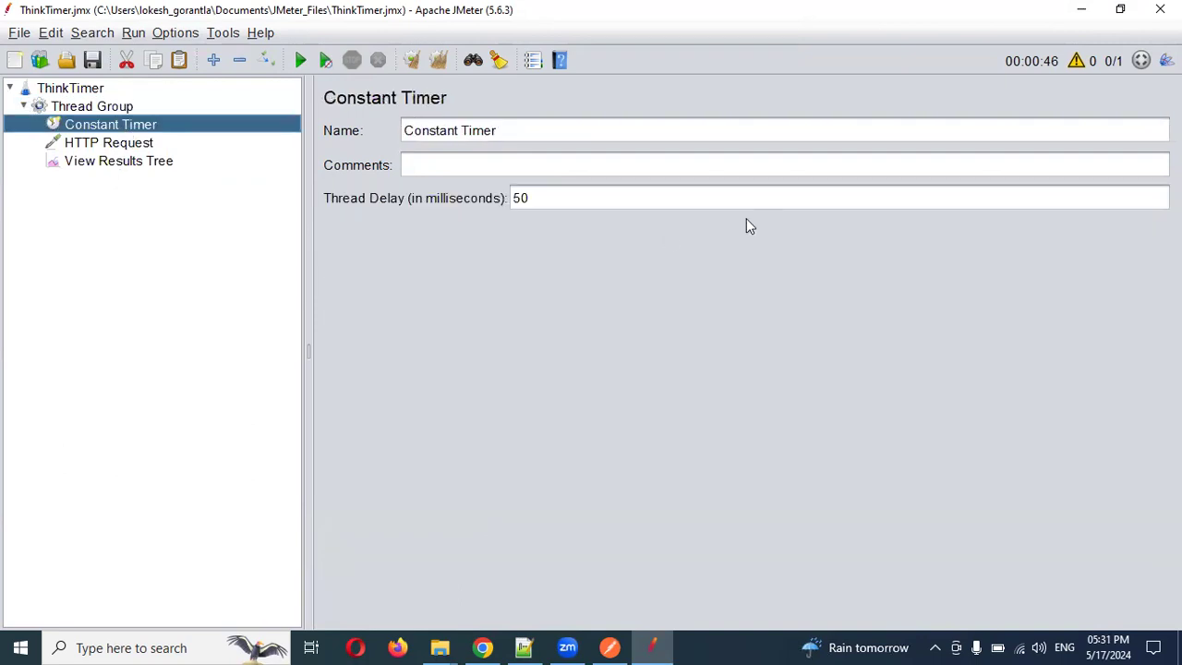
{"action": "double_click", "coordinate": [542, 198]}
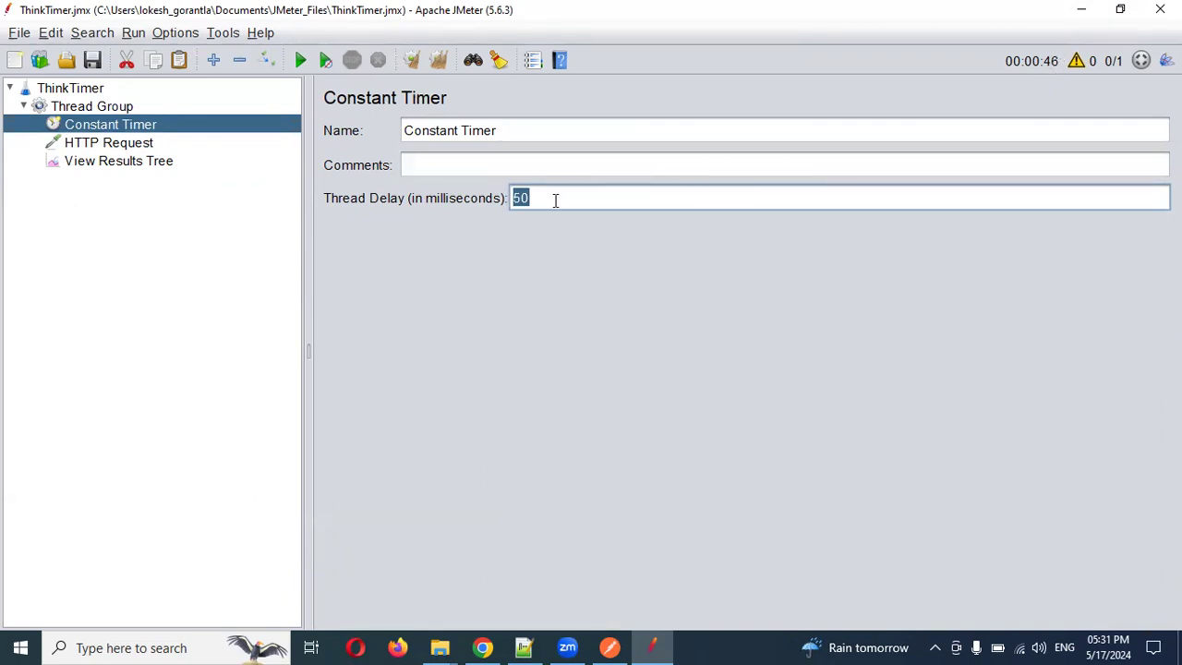
{"action": "type", "text": "20"}
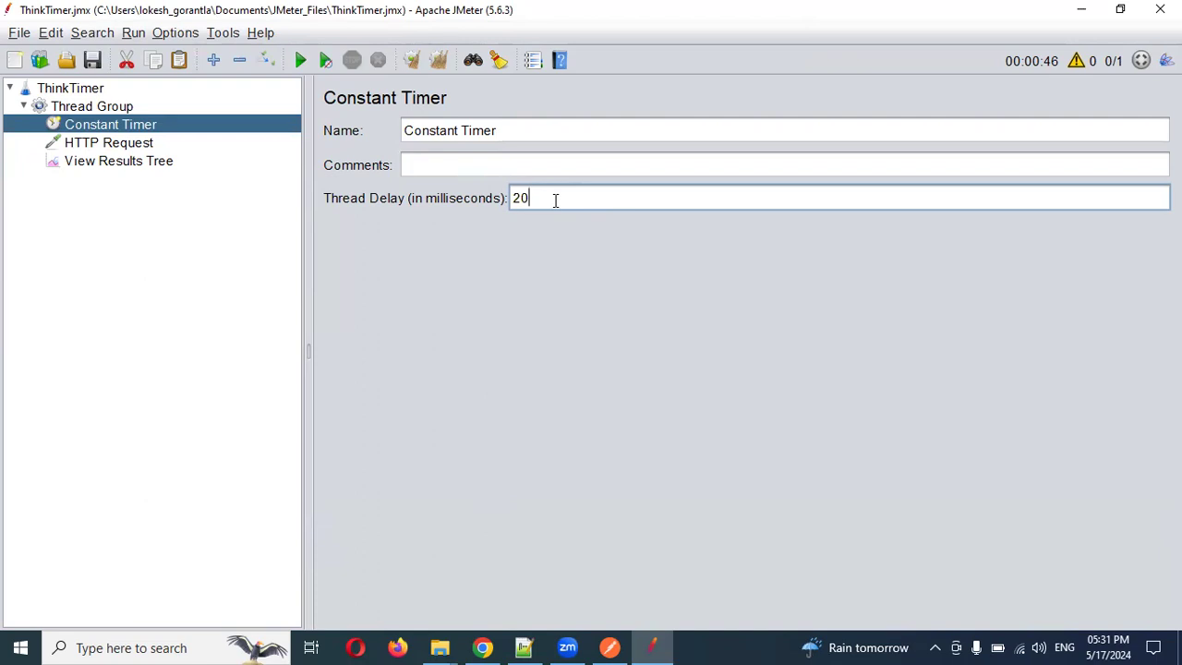
Step: Recheck the Constant Timer and Thread Group settings, and run the test again with the results tree displayed
{"action": "left_click", "coordinate": [83, 162]}
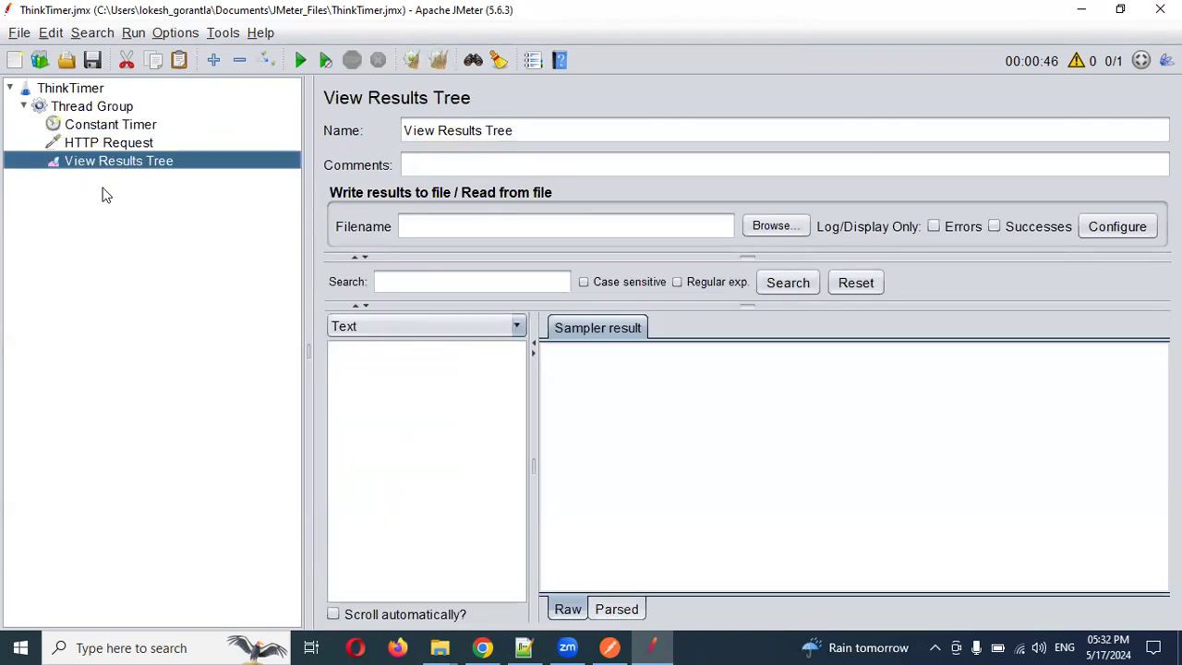
{"action": "left_click", "coordinate": [111, 124]}
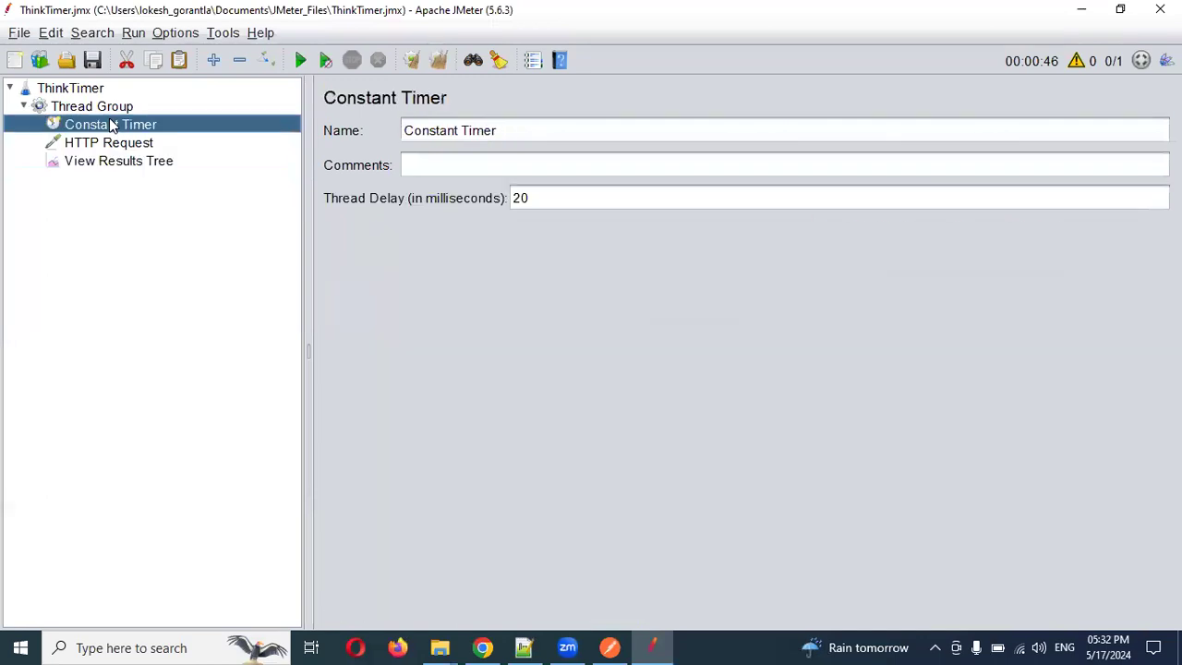
{"action": "left_click", "coordinate": [109, 105]}
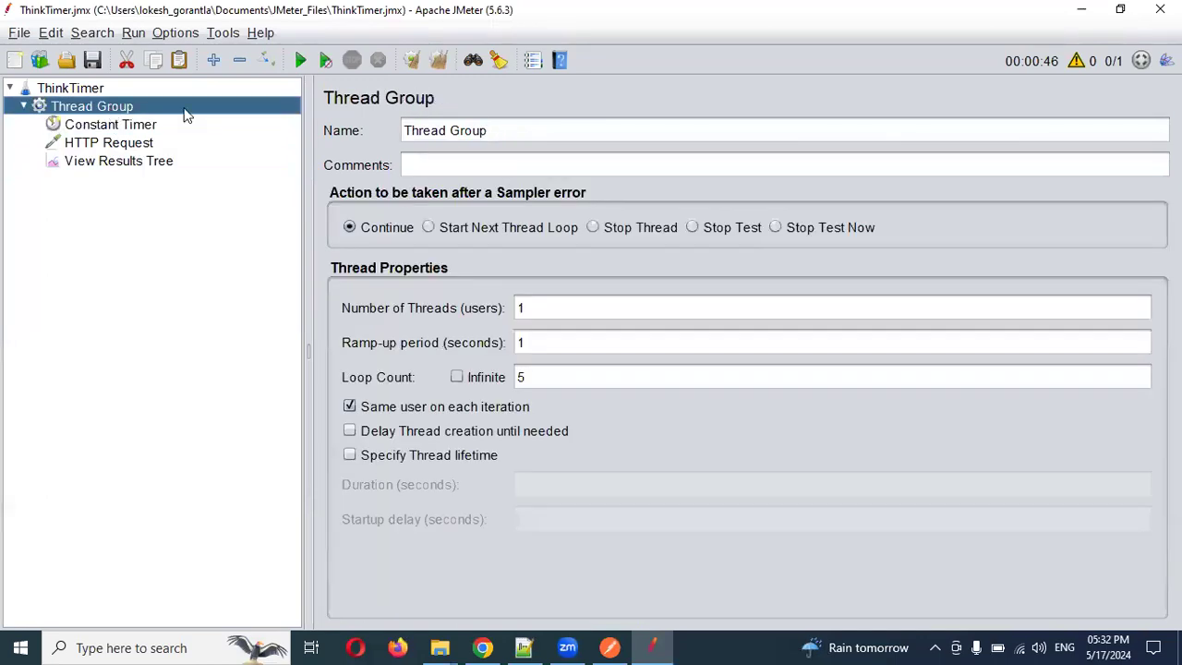
{"action": "left_click", "coordinate": [139, 162]}
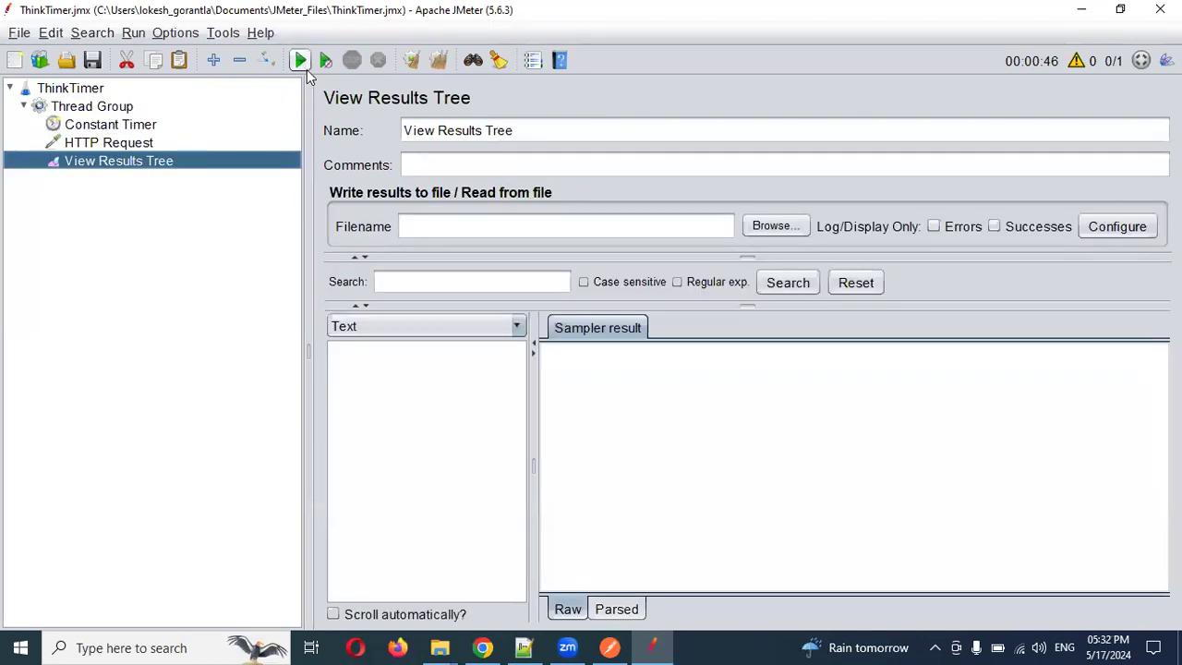
{"action": "left_click", "coordinate": [302, 62]}
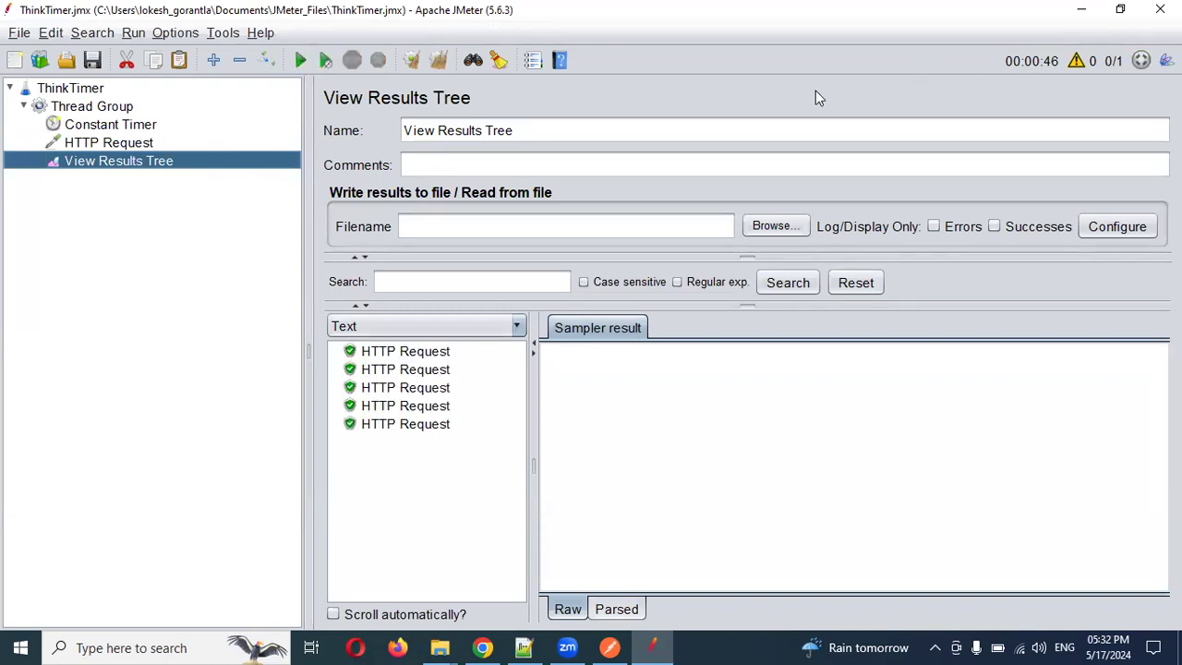
Step: Clear the results from the View Results Tree and close JMeter
{"action": "left_click", "coordinate": [438, 61]}
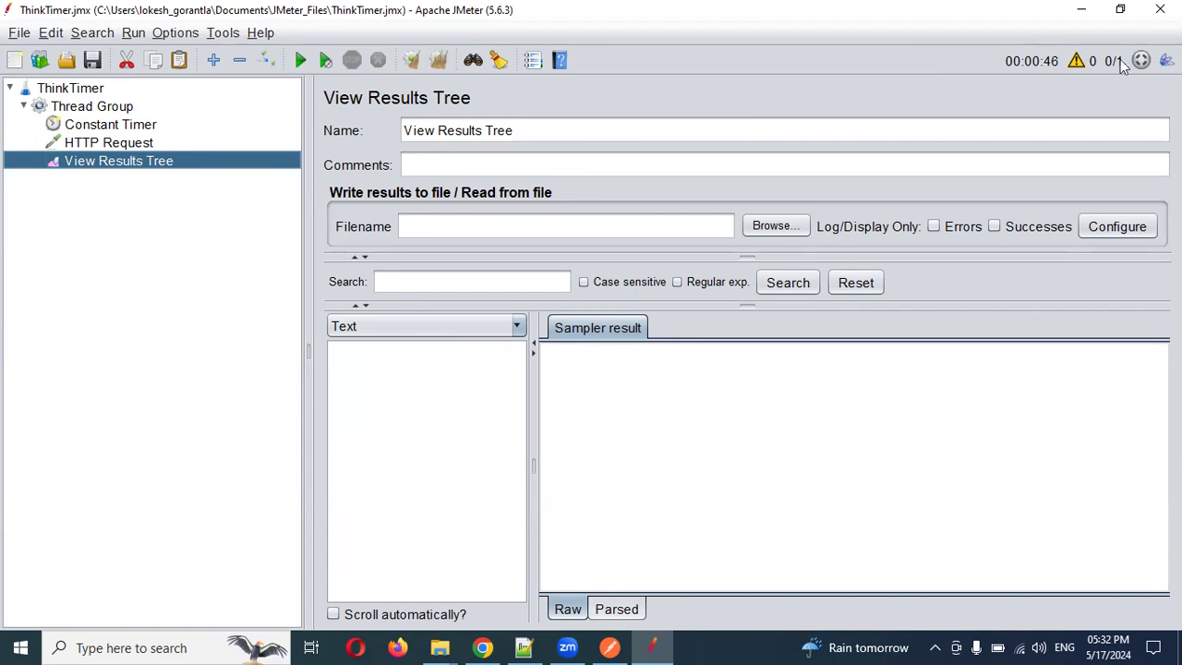
{"action": "left_click", "coordinate": [1160, 9]}
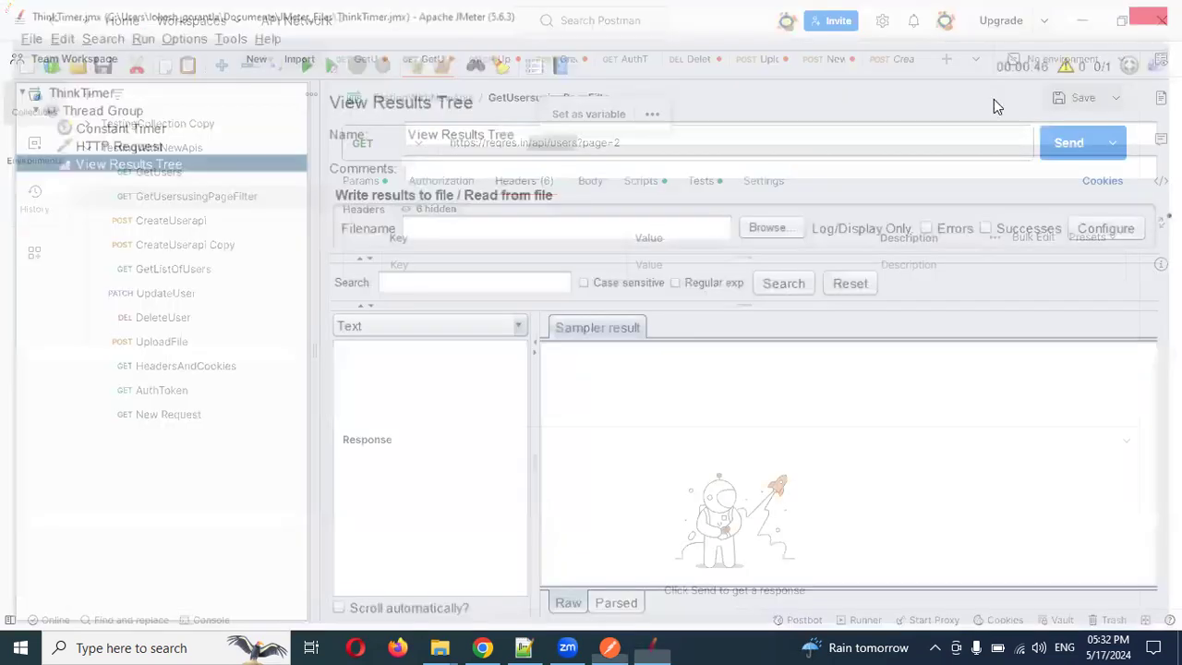
Step: Relaunch JMeter by running ApacheJMeter from the bin folder of C:\apache-jmeter-5.6.3 in File Explorer, and maximize its window
{"action": "mouse_move", "coordinate": [440, 647]}
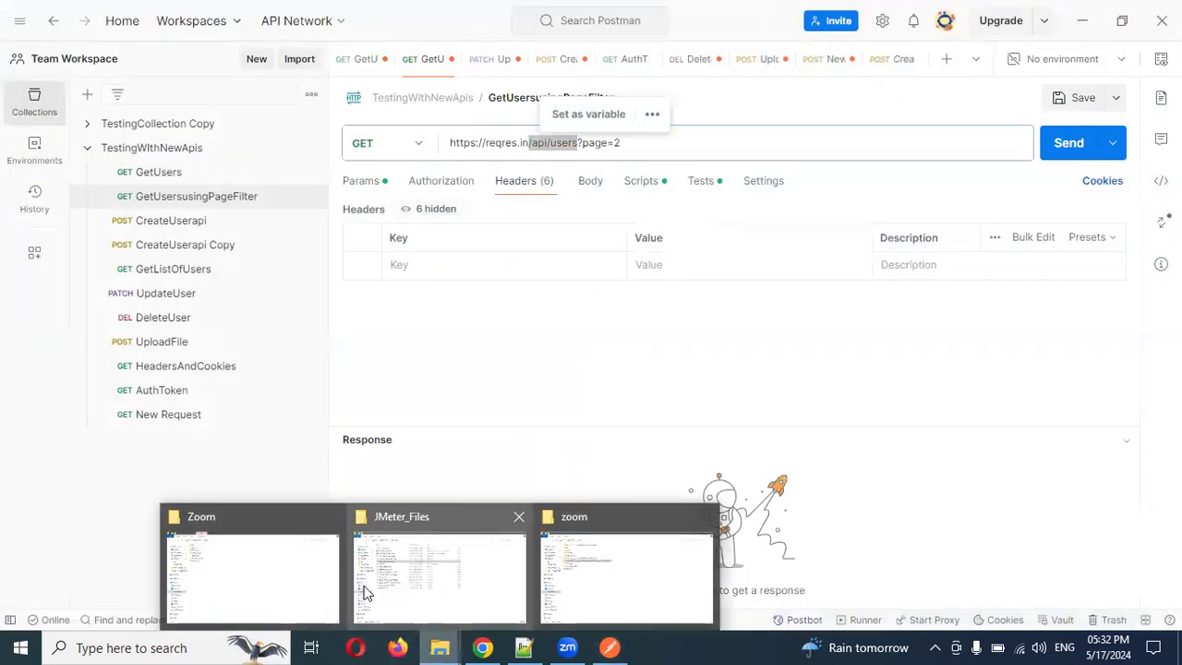
{"action": "left_click", "coordinate": [381, 569]}
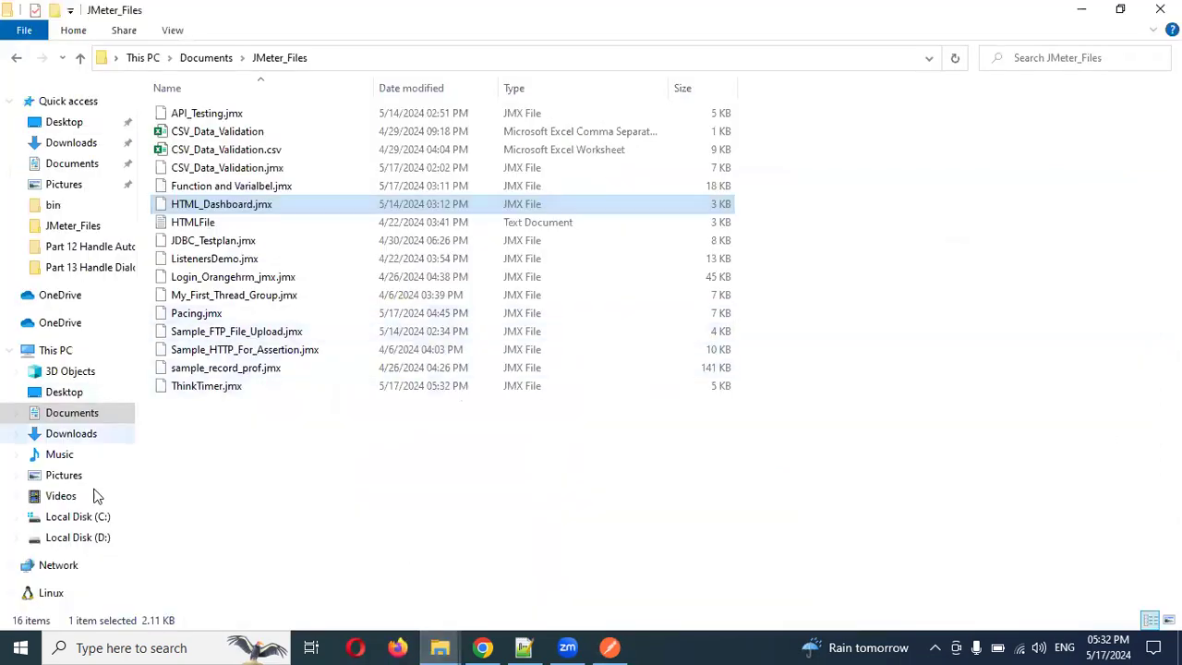
{"action": "left_click", "coordinate": [102, 517]}
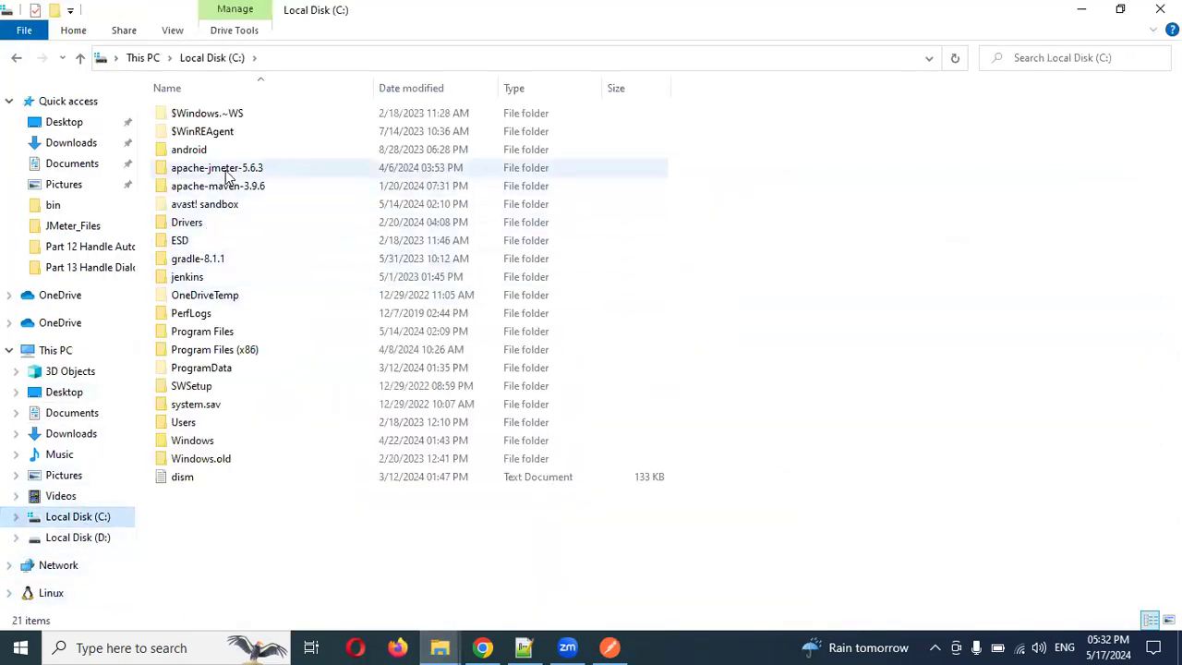
{"action": "double_click", "coordinate": [226, 170]}
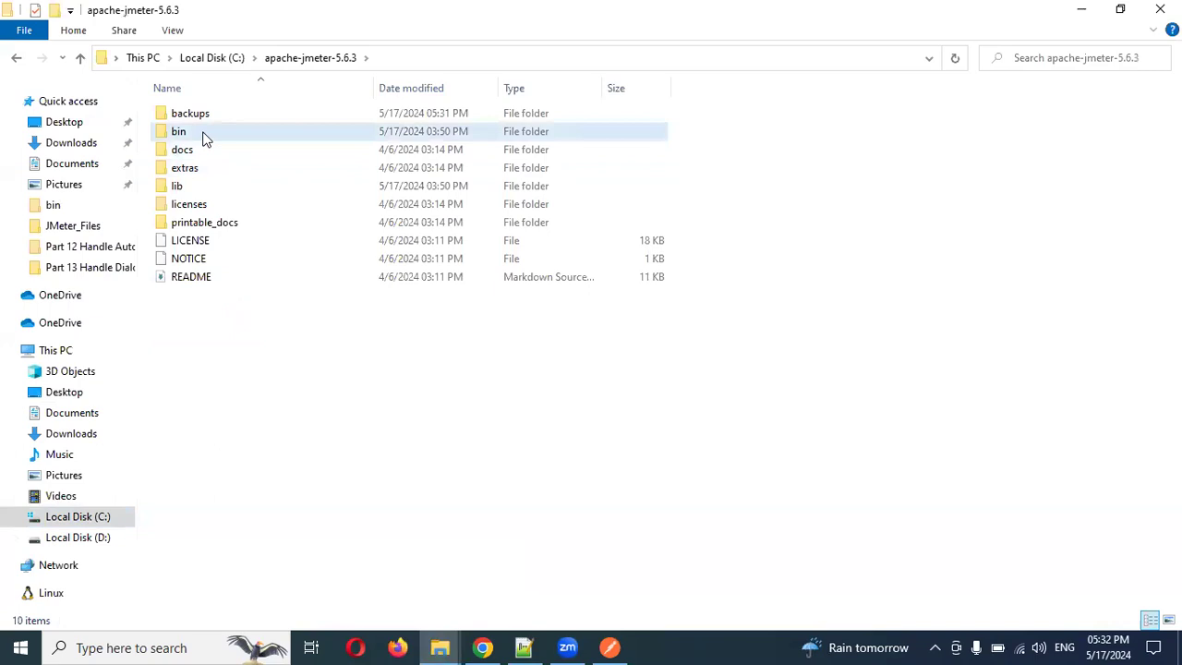
{"action": "double_click", "coordinate": [205, 139]}
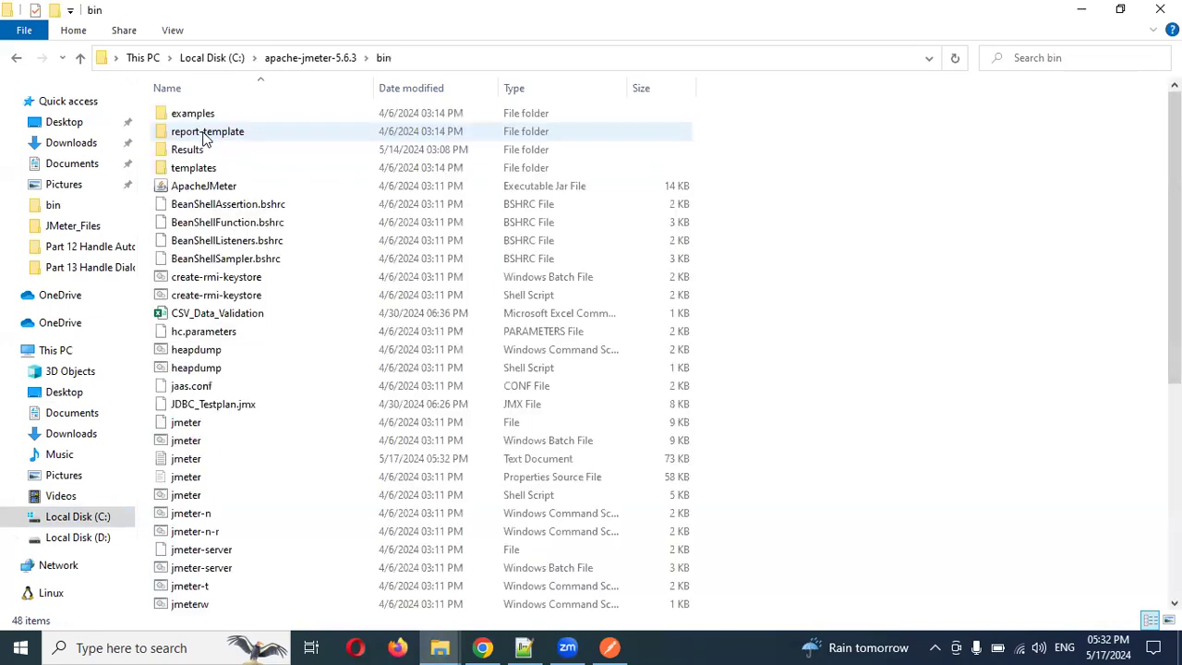
{"action": "double_click", "coordinate": [203, 186]}
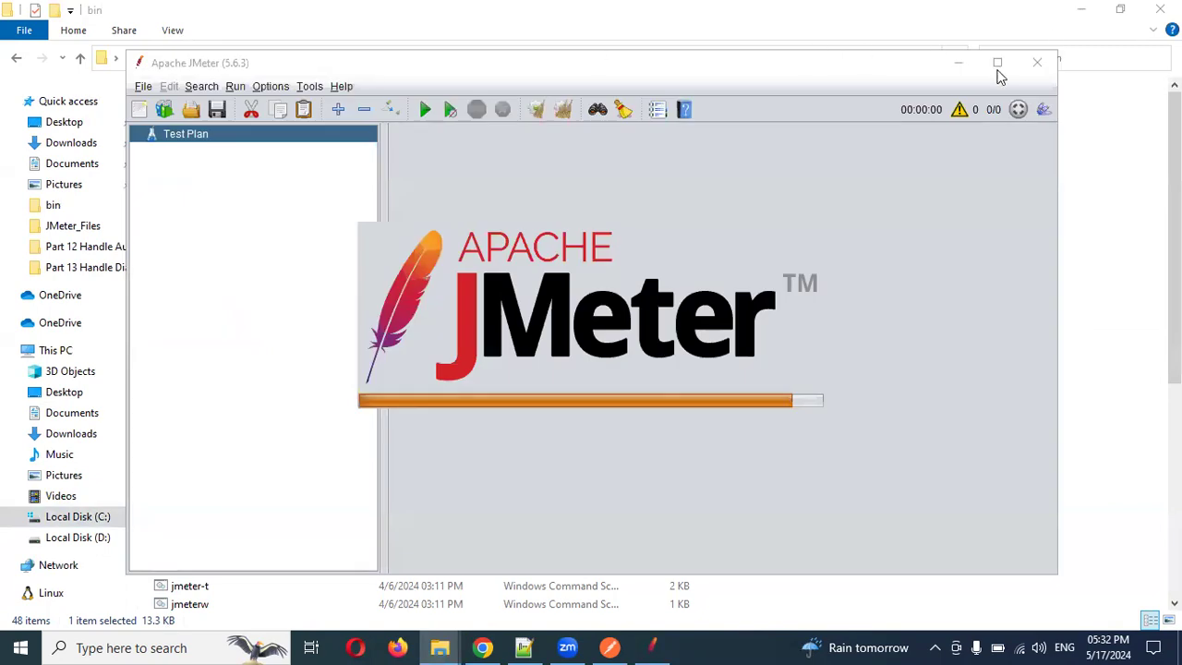
{"action": "left_click", "coordinate": [958, 65]}
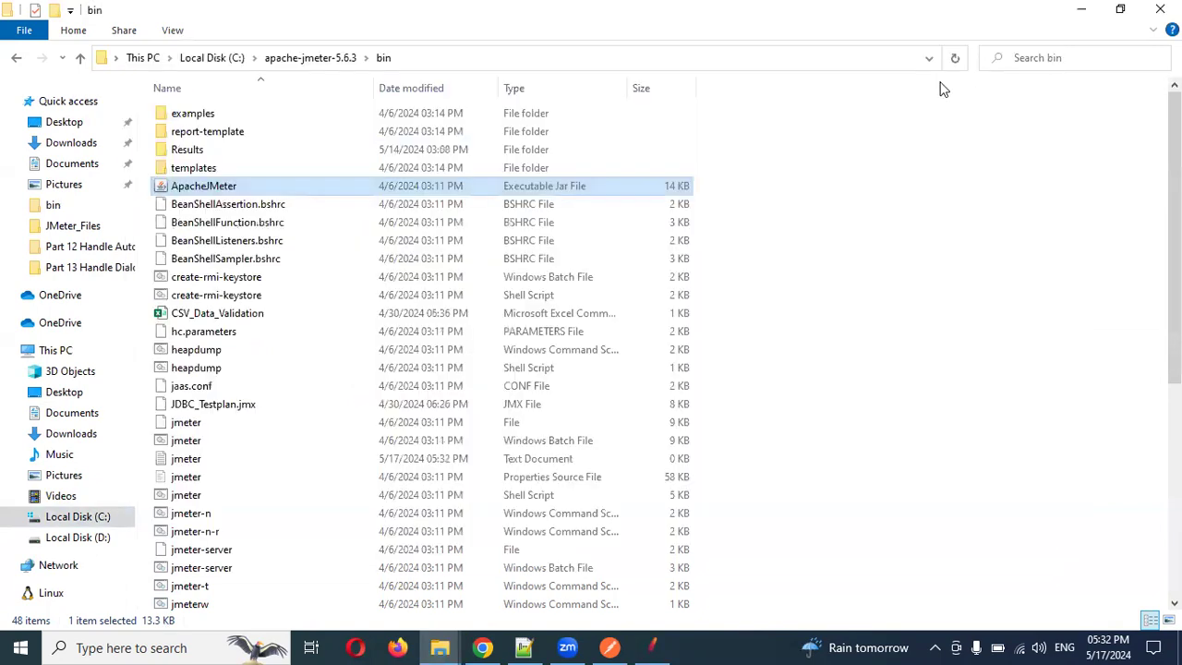
{"action": "left_click", "coordinate": [652, 647]}
{"action": "left_click", "coordinate": [997, 59]}
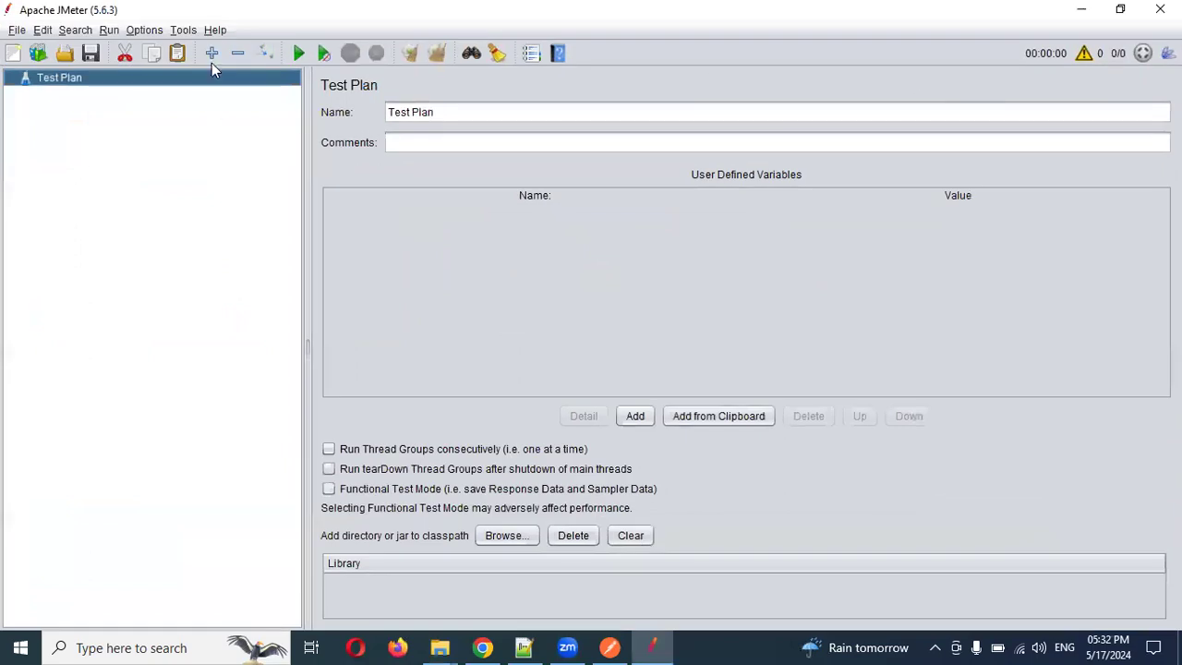
Step: Zoom in on the JMeter interface twice to enlarge its text
{"action": "left_click", "coordinate": [143, 31]}
{"action": "left_click", "coordinate": [156, 158]}
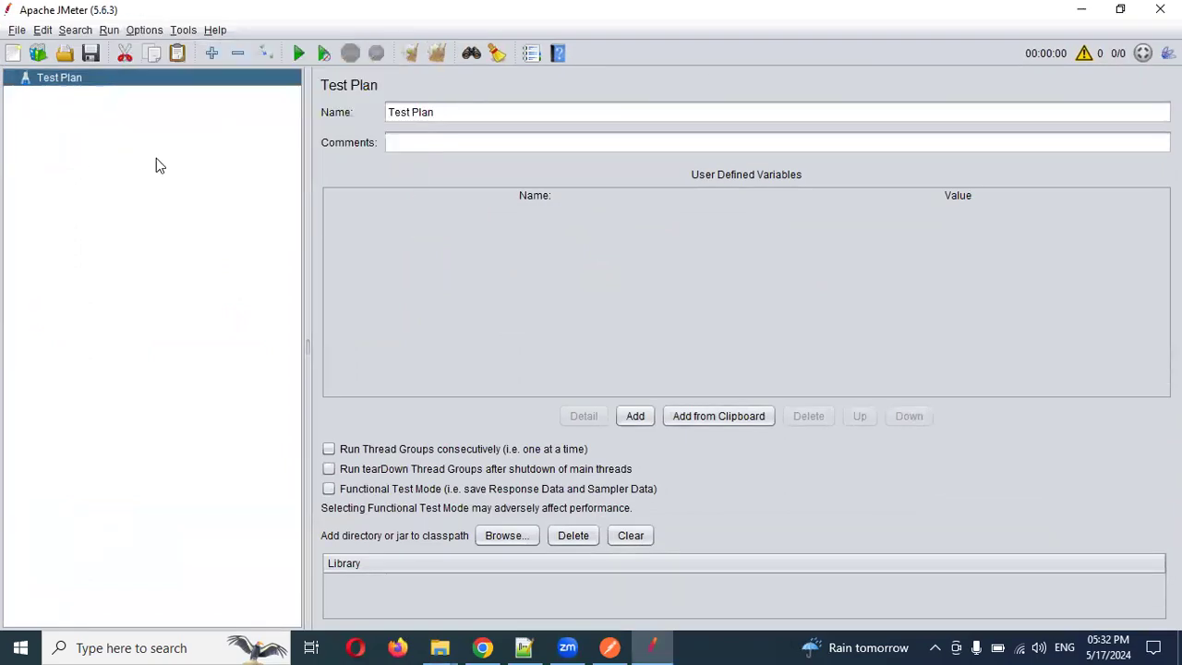
{"action": "left_click", "coordinate": [147, 30]}
{"action": "left_click", "coordinate": [171, 179]}
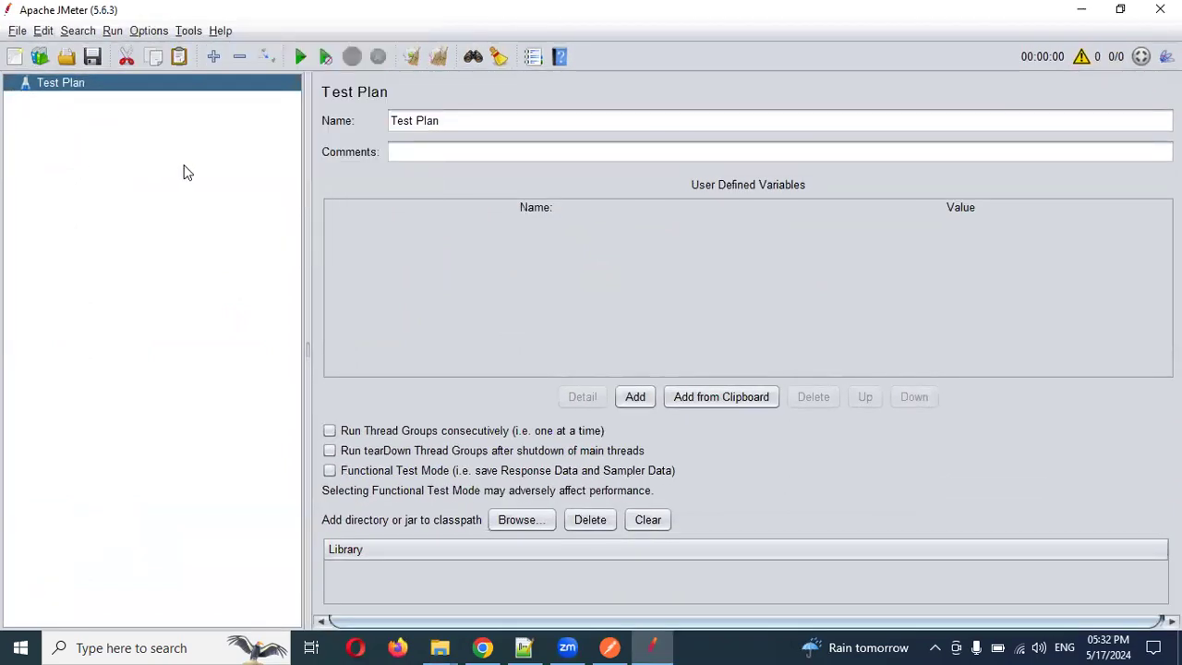
Step: Reopen the recent ThinkTimer.jmx test plan and expand its Thread Group
{"action": "left_click", "coordinate": [17, 30]}
{"action": "mouse_move", "coordinate": [199, 114]}
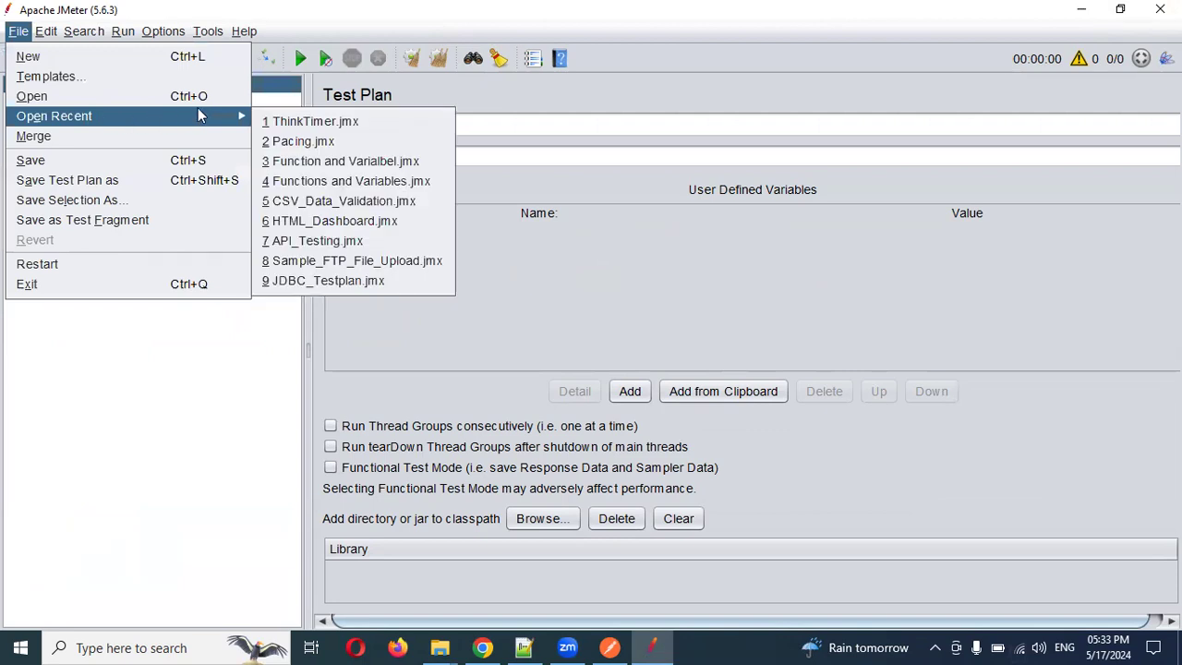
{"action": "left_click", "coordinate": [282, 123]}
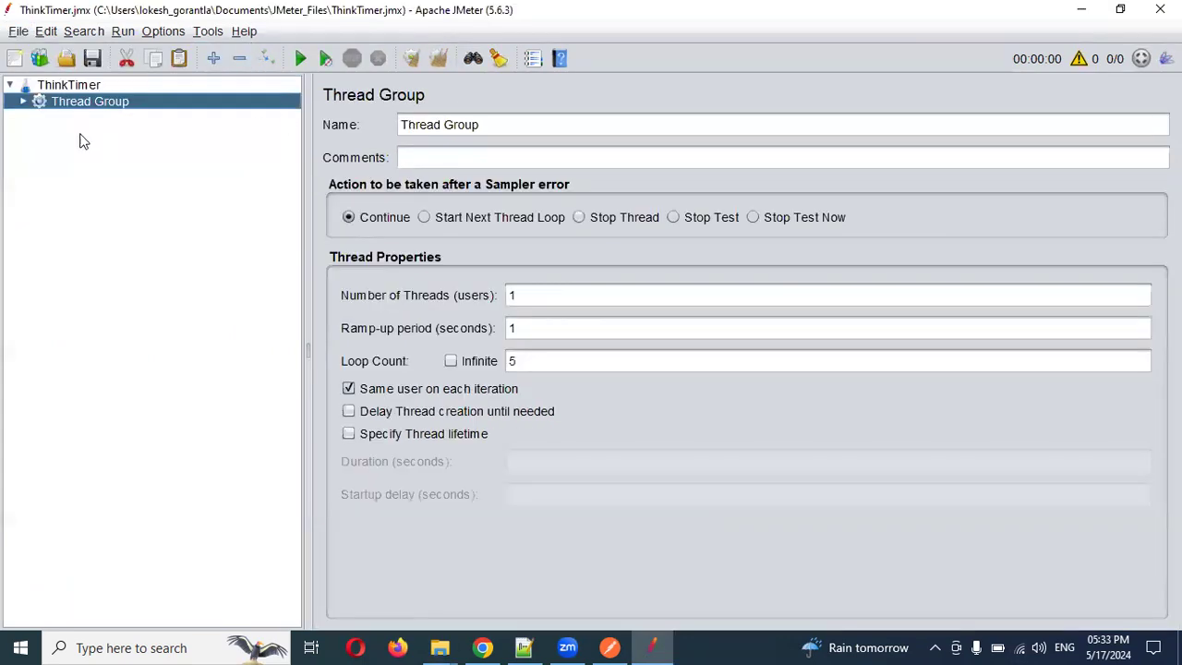
{"action": "left_click", "coordinate": [23, 100]}
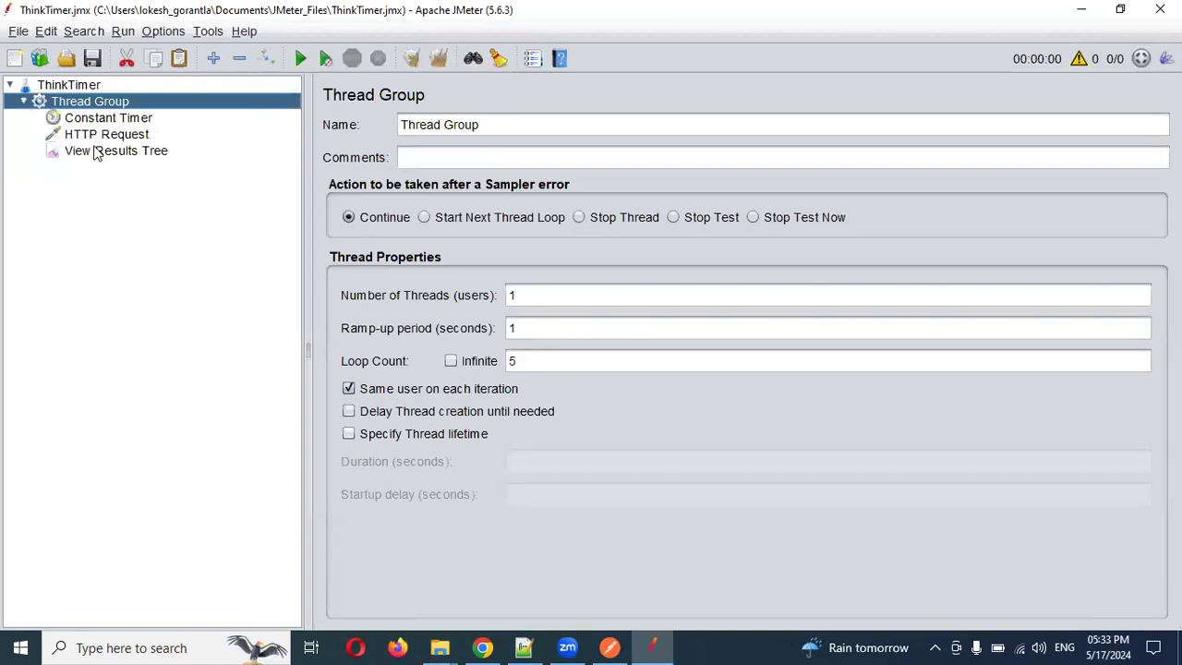
Step: Run the reopened test plan and inspect the sampler result of the last HTTP Request in the results tree
{"action": "left_click", "coordinate": [97, 151]}
{"action": "key", "text": "ctrl+r"}
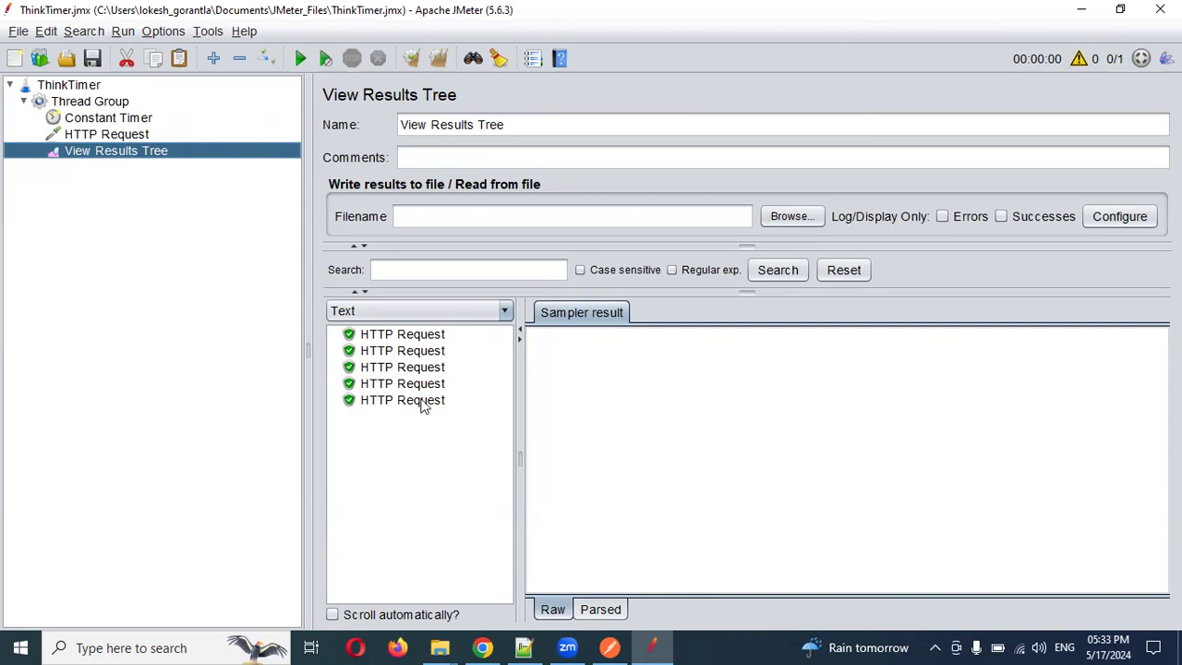
{"action": "left_click", "coordinate": [423, 403]}
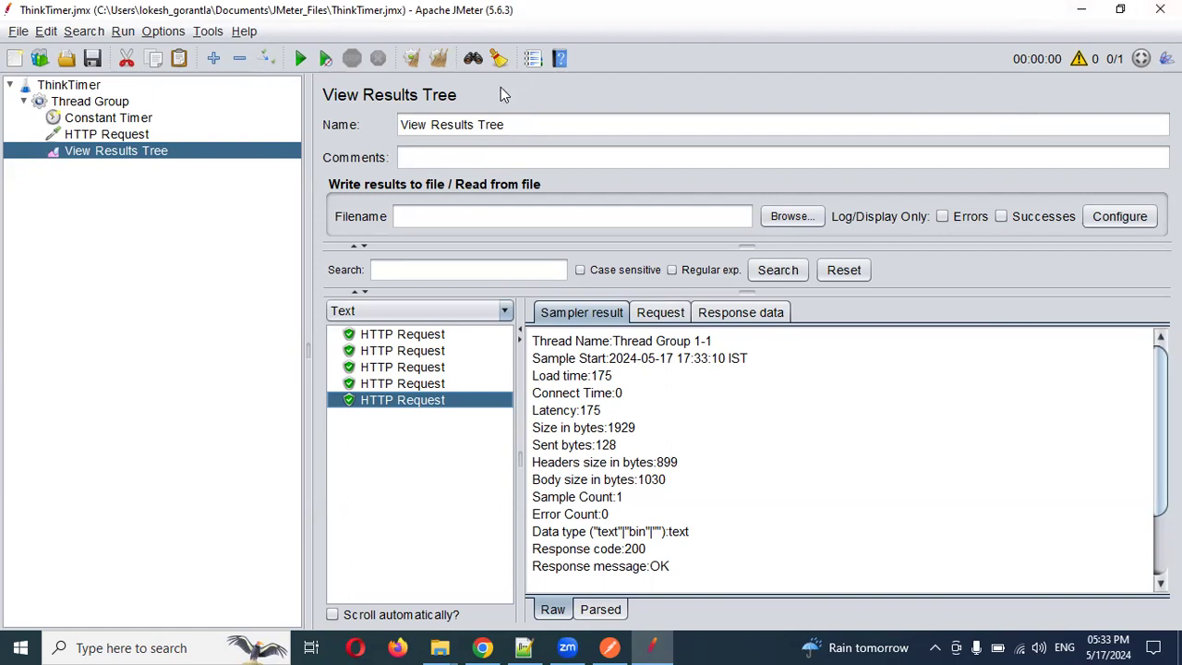
Step: Add a Simple Controller to the Thread Group
{"action": "right_click", "coordinate": [101, 105]}
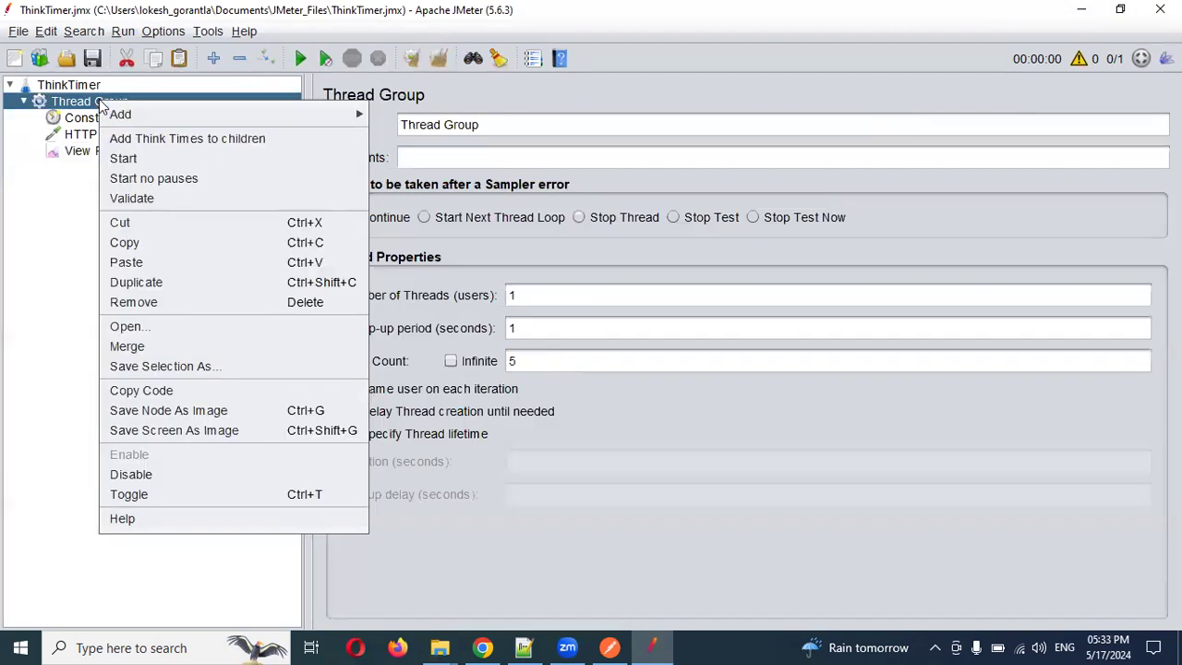
{"action": "mouse_move", "coordinate": [136, 107]}
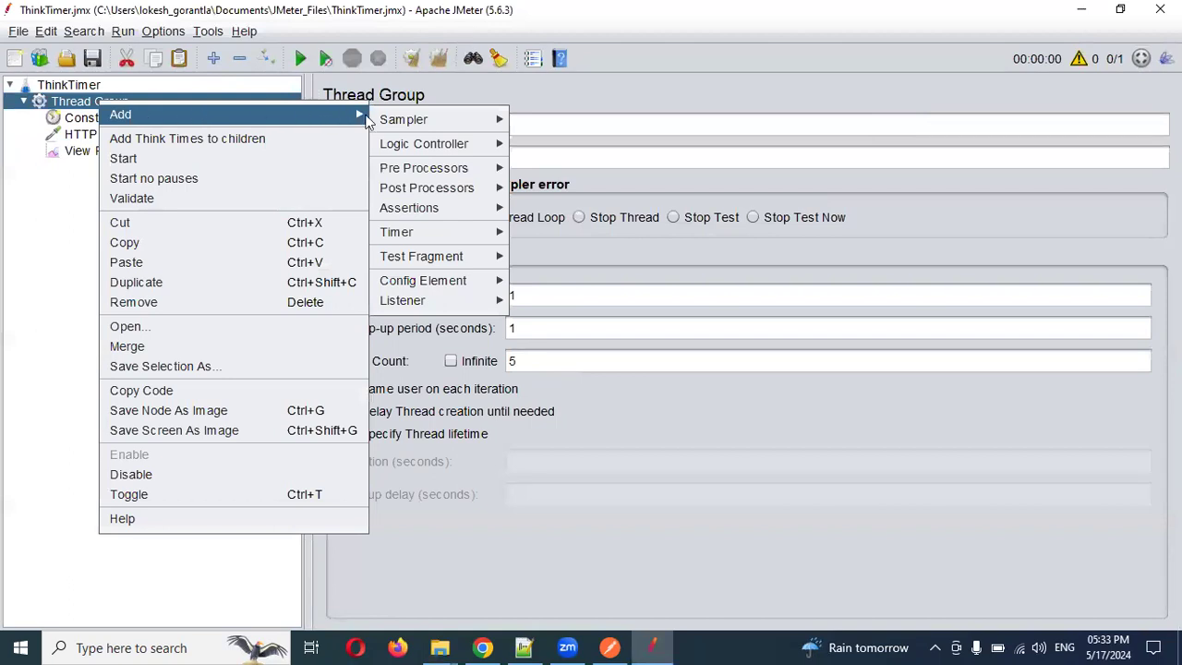
{"action": "mouse_move", "coordinate": [458, 127]}
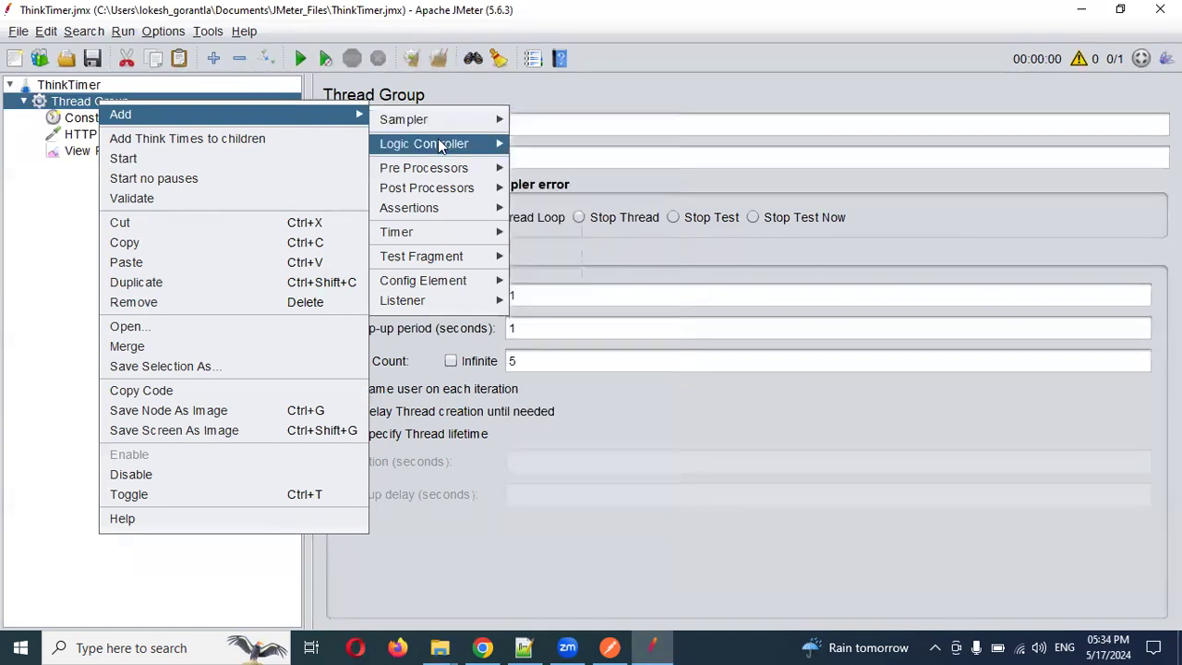
{"action": "mouse_move", "coordinate": [440, 145]}
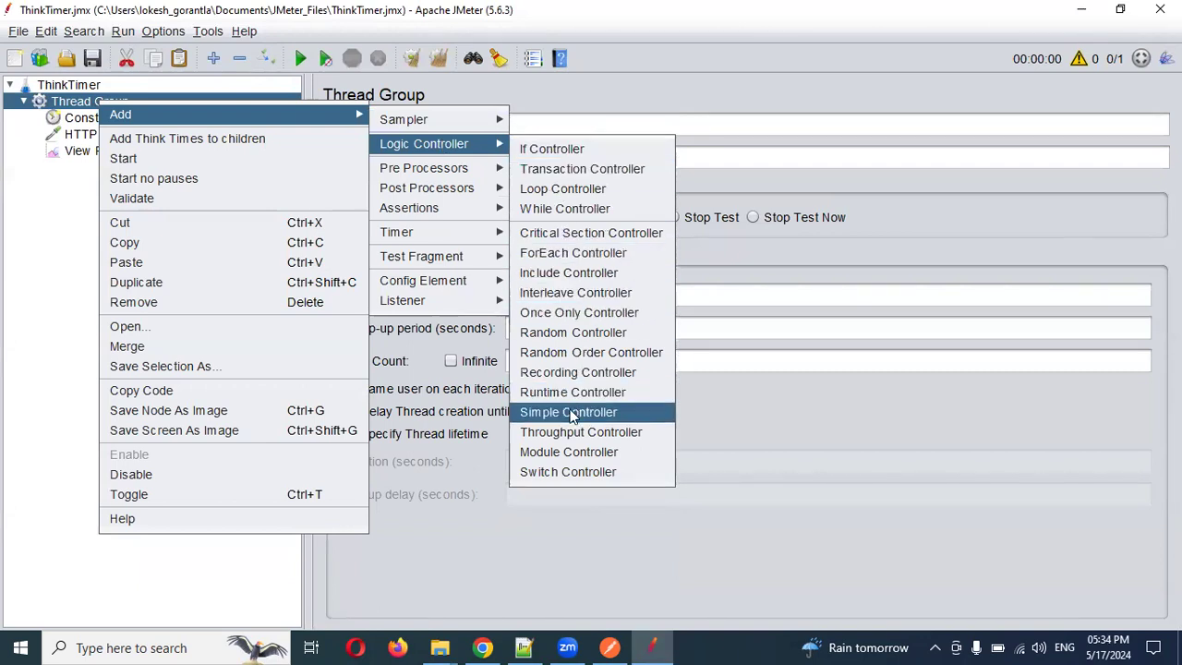
{"action": "left_click", "coordinate": [565, 412]}
{"action": "left_click_drag", "start_coordinate": [87, 177], "coordinate": [97, 124]}
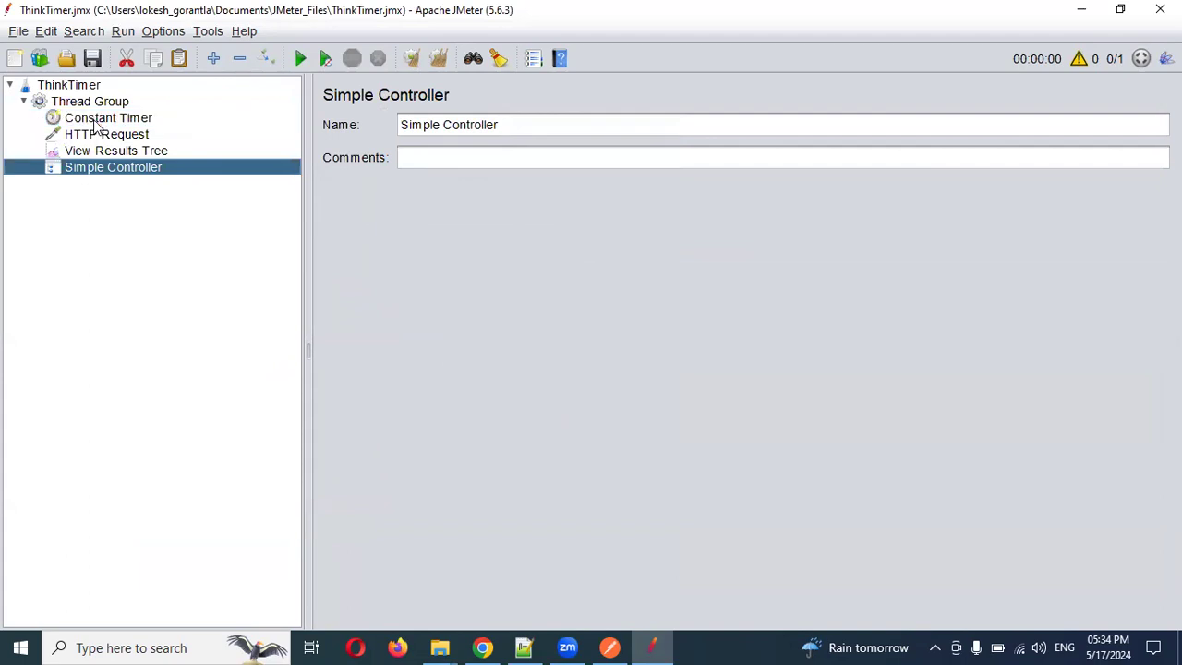
Step: Remove the Constant Timer from the Thread Group
{"action": "right_click", "coordinate": [100, 118]}
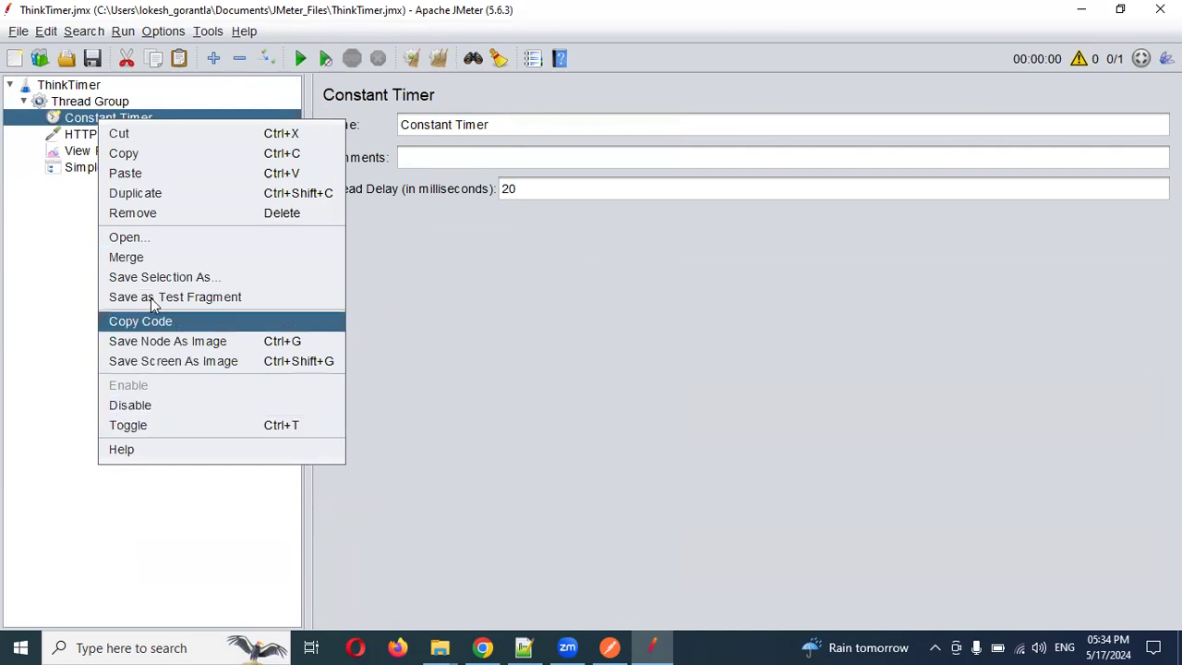
{"action": "left_click", "coordinate": [157, 214]}
{"action": "left_click", "coordinate": [706, 351]}
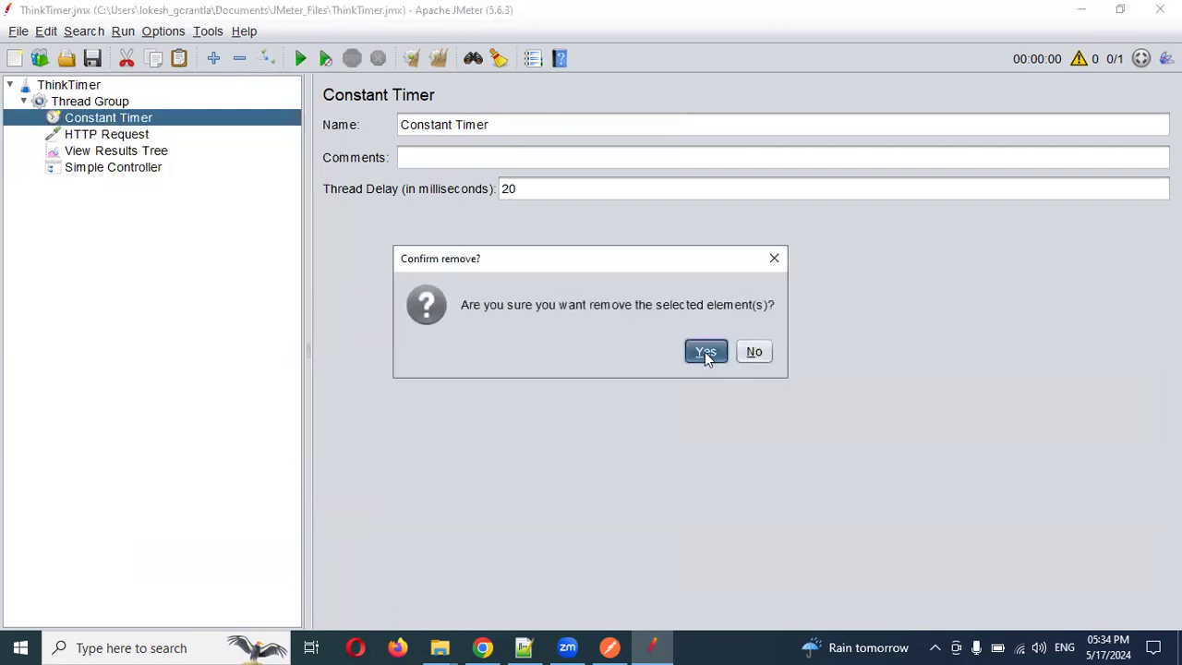
Step: Add an HTTP Request sampler under the Simple Controller
{"action": "left_click", "coordinate": [95, 153]}
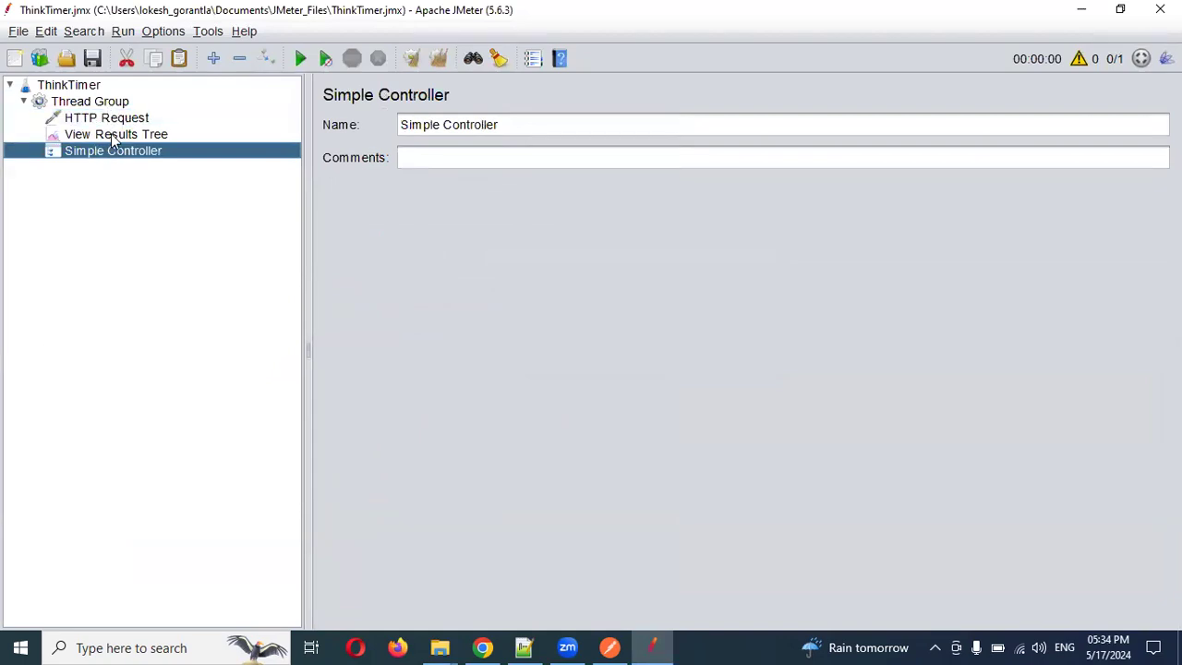
{"action": "left_click_drag", "start_coordinate": [111, 118], "coordinate": [113, 163]}
{"action": "right_click", "coordinate": [114, 158]}
{"action": "mouse_move", "coordinate": [309, 172]}
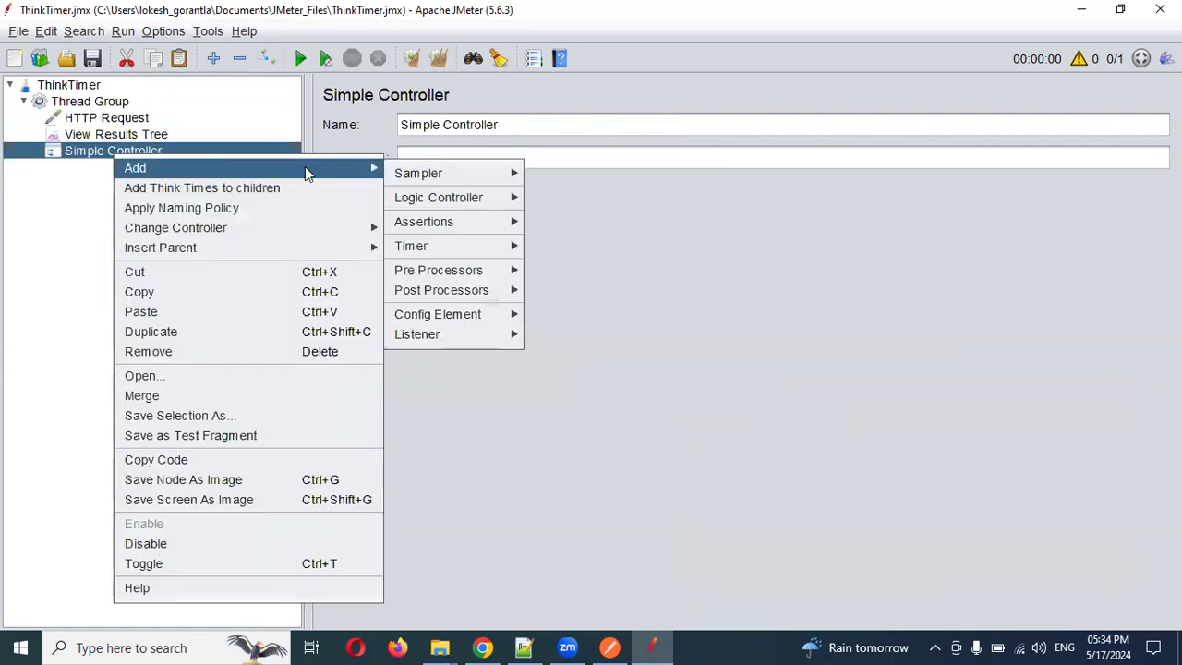
{"action": "mouse_move", "coordinate": [482, 177]}
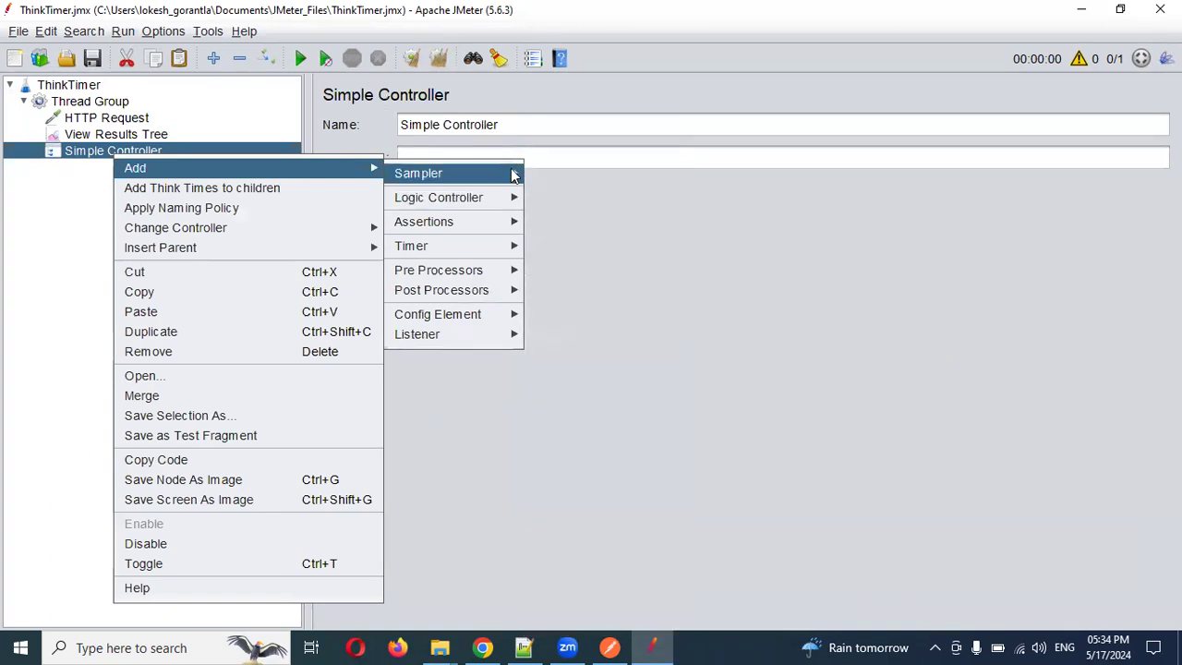
{"action": "left_click", "coordinate": [547, 198]}
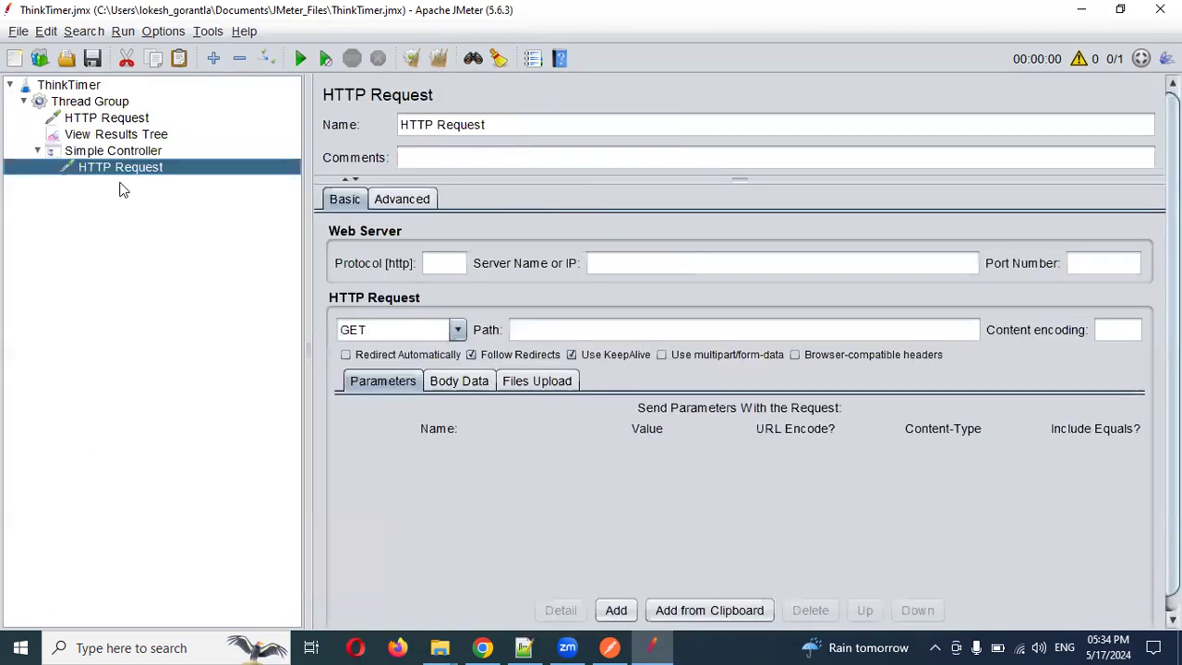
Step: Move the configured reqres.in HTTP Request into the Simple Controller and remove the blank HTTP Request
{"action": "left_click", "coordinate": [102, 119]}
{"action": "left_click_drag", "start_coordinate": [96, 160], "coordinate": [96, 160]}
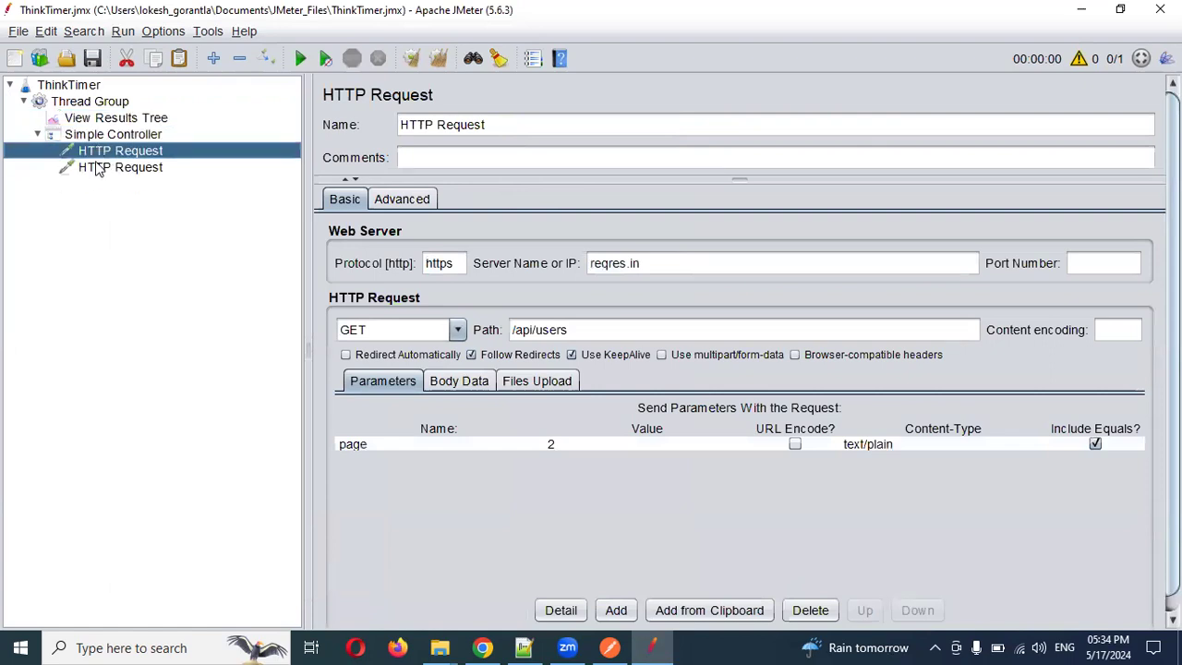
{"action": "left_click", "coordinate": [139, 167]}
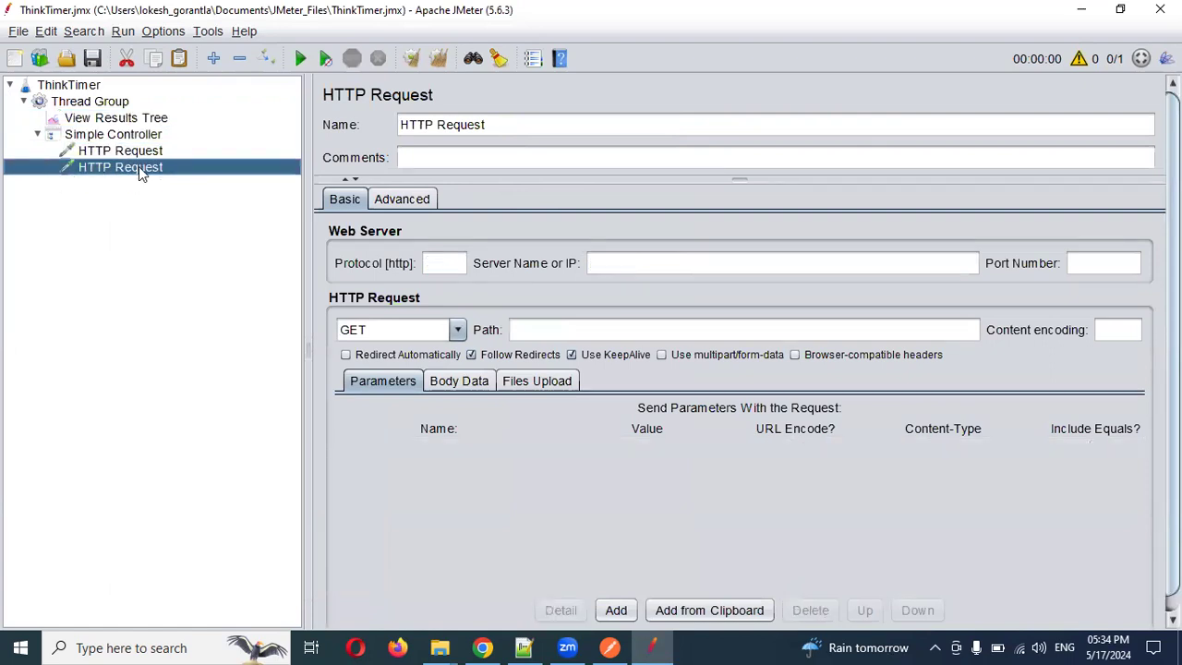
{"action": "right_click", "coordinate": [138, 166]}
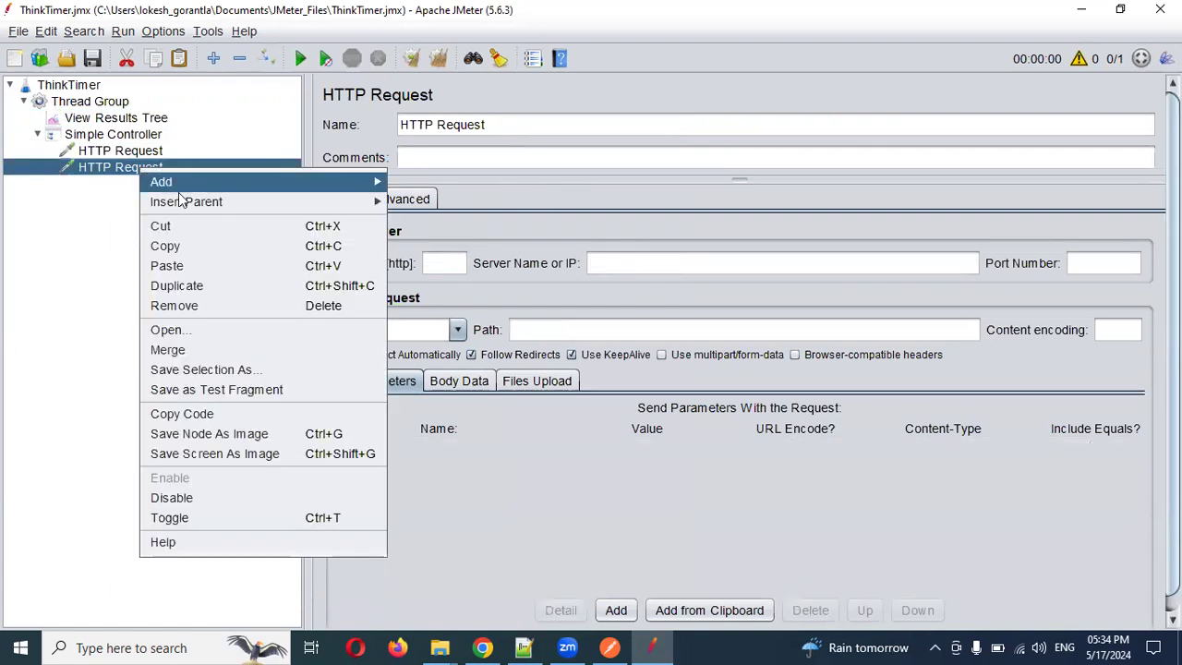
{"action": "left_click", "coordinate": [174, 305]}
{"action": "left_click", "coordinate": [705, 352]}
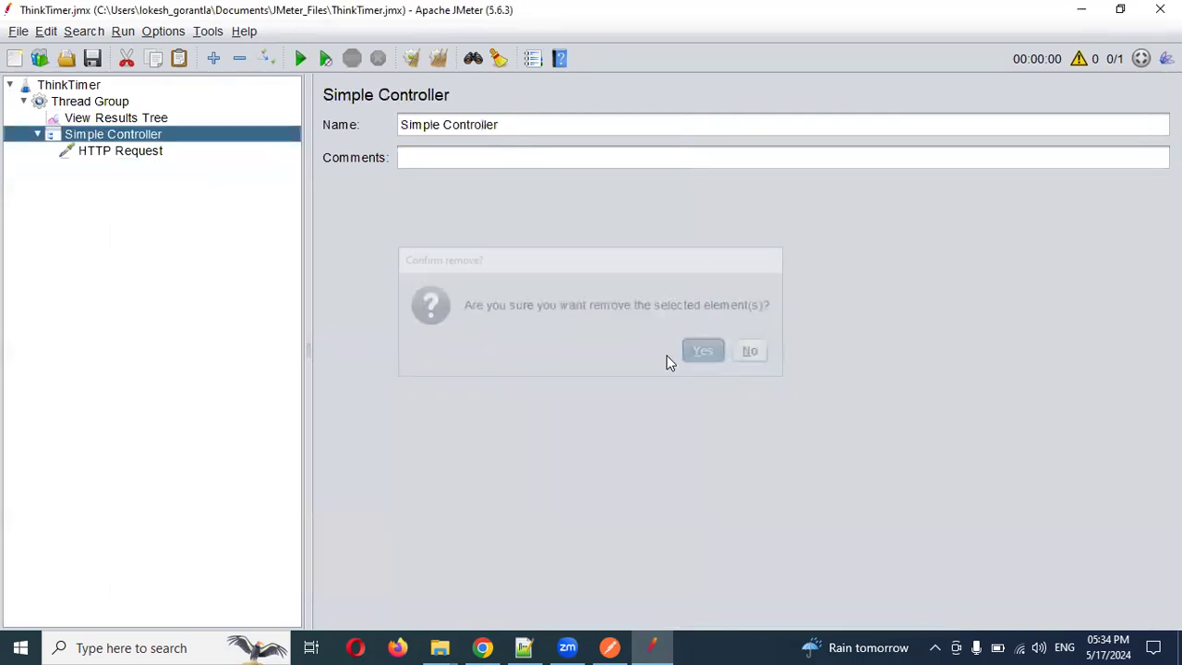
Step: Move View Results Tree below the Simple Controller within the Thread Group and check the HTTP Request's settings
{"action": "left_click_drag", "start_coordinate": [104, 118], "coordinate": [105, 97]}
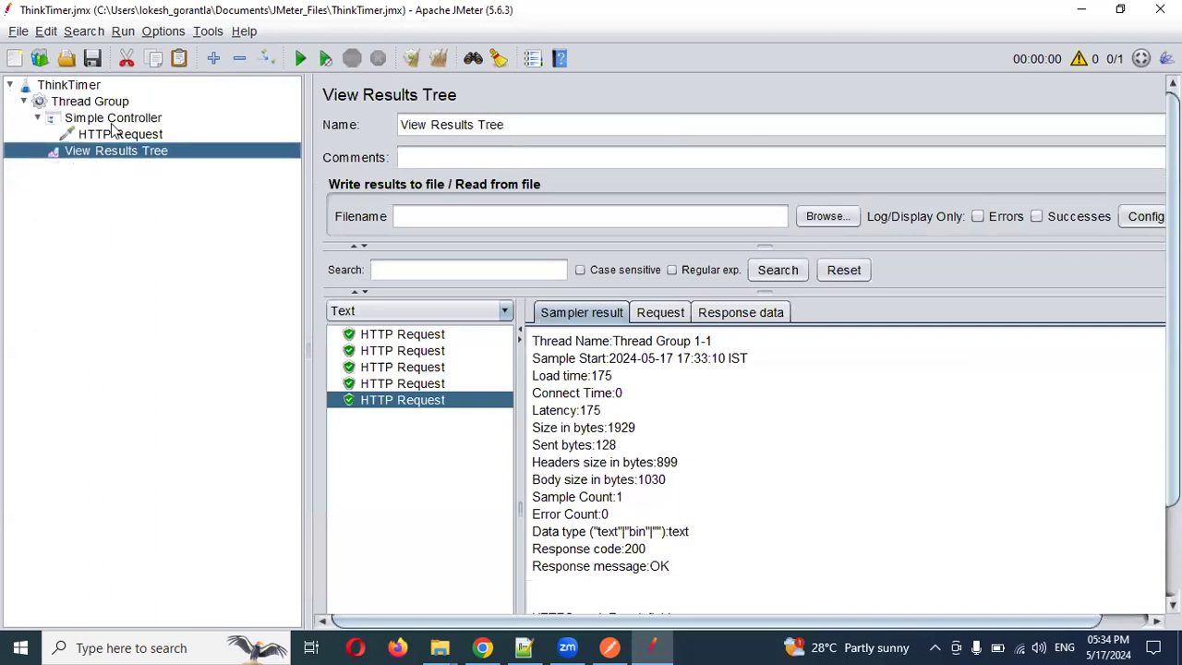
{"action": "left_click", "coordinate": [117, 136]}
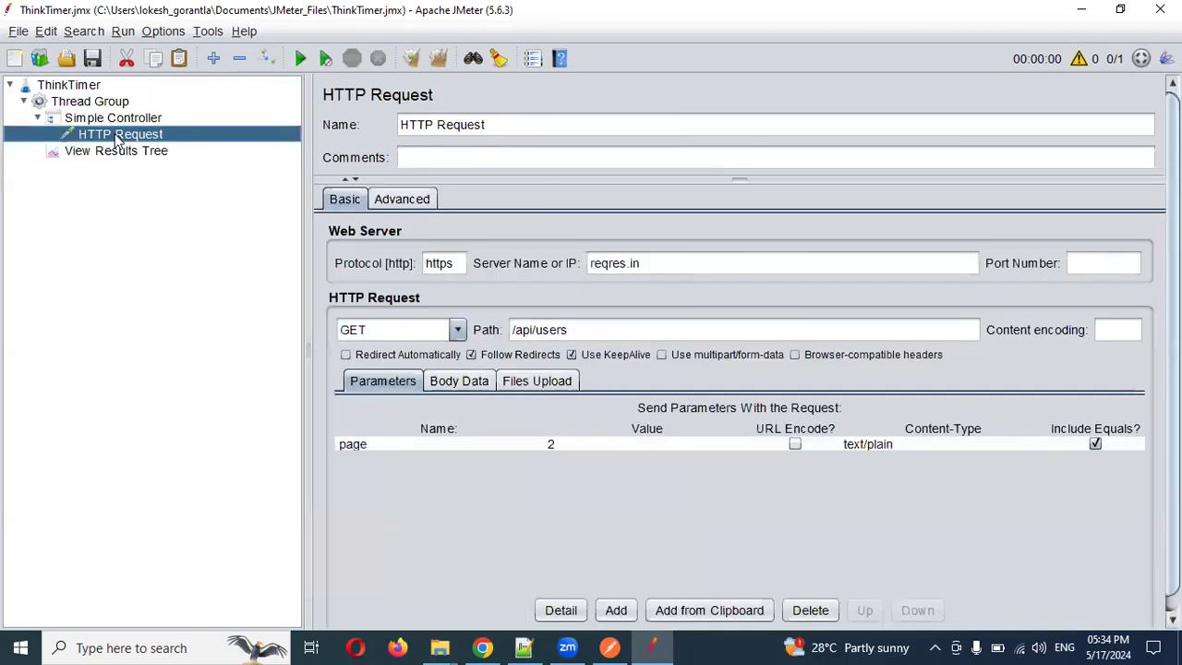
Step: Add a Constant Timer to the Simple Controller and place it above the HTTP Request
{"action": "right_click", "coordinate": [99, 121]}
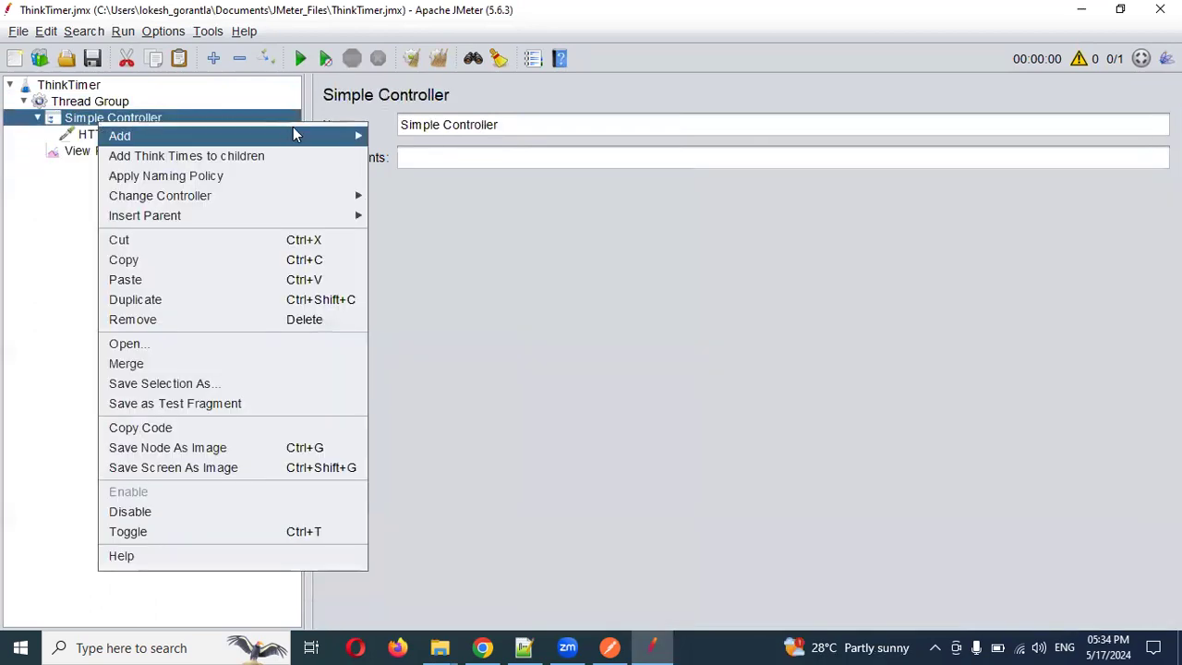
{"action": "mouse_move", "coordinate": [293, 135]}
{"action": "mouse_move", "coordinate": [455, 305]}
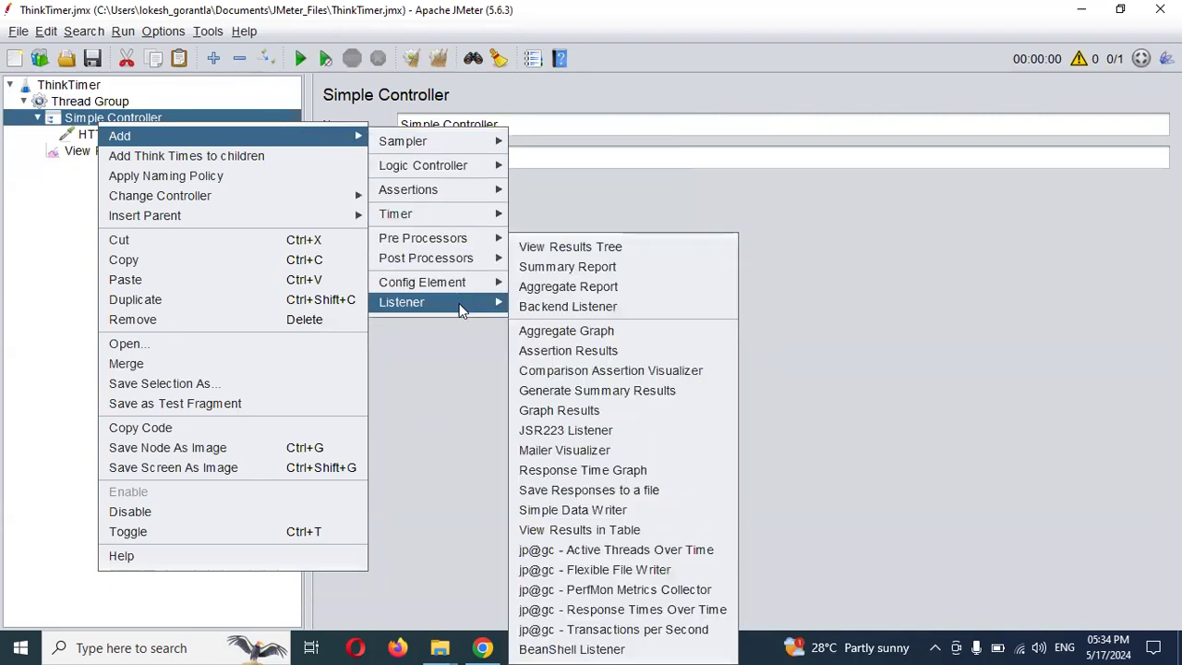
{"action": "mouse_move", "coordinate": [500, 218]}
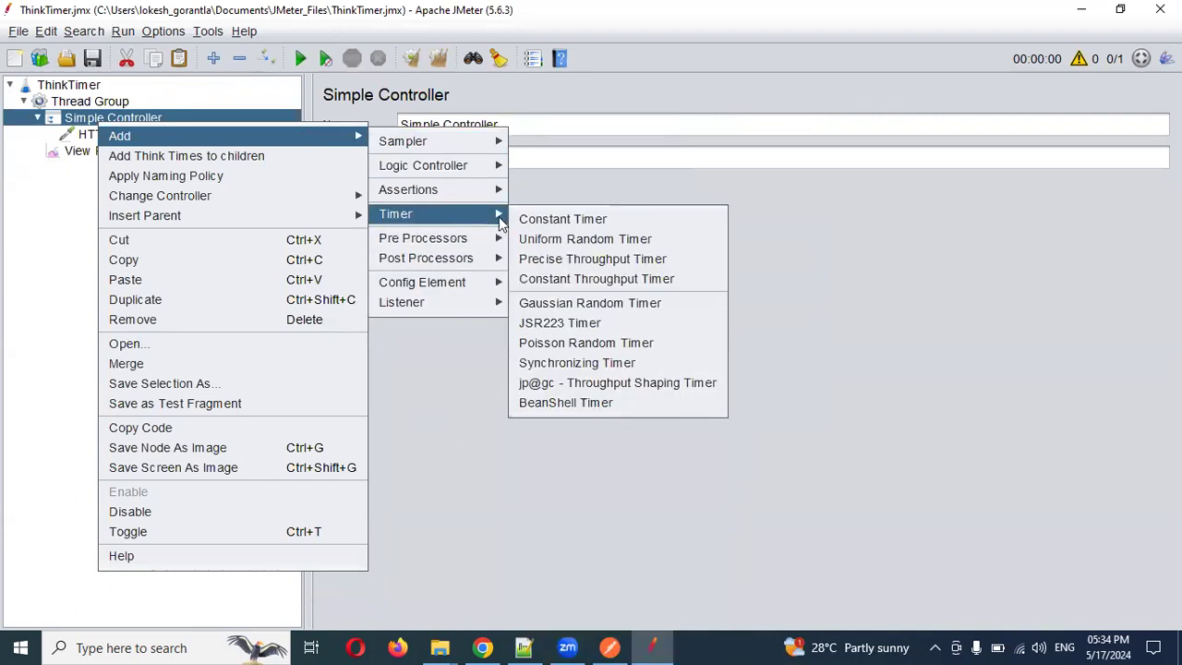
{"action": "left_click", "coordinate": [543, 222]}
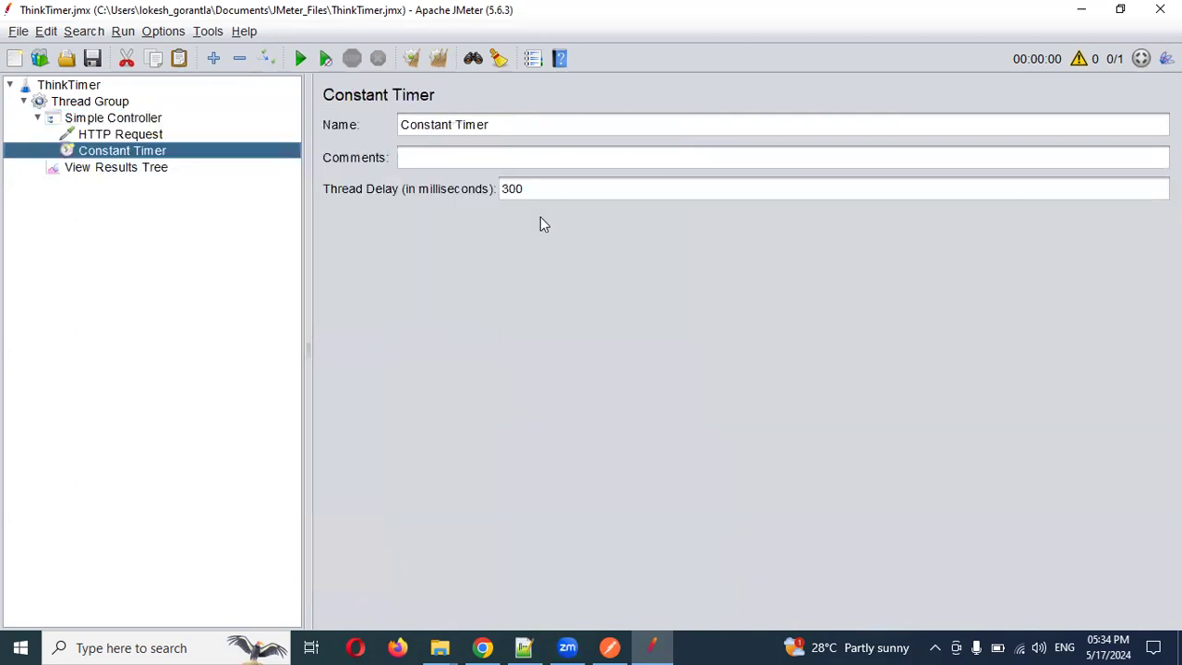
{"action": "left_click_drag", "start_coordinate": [132, 157], "coordinate": [123, 134]}
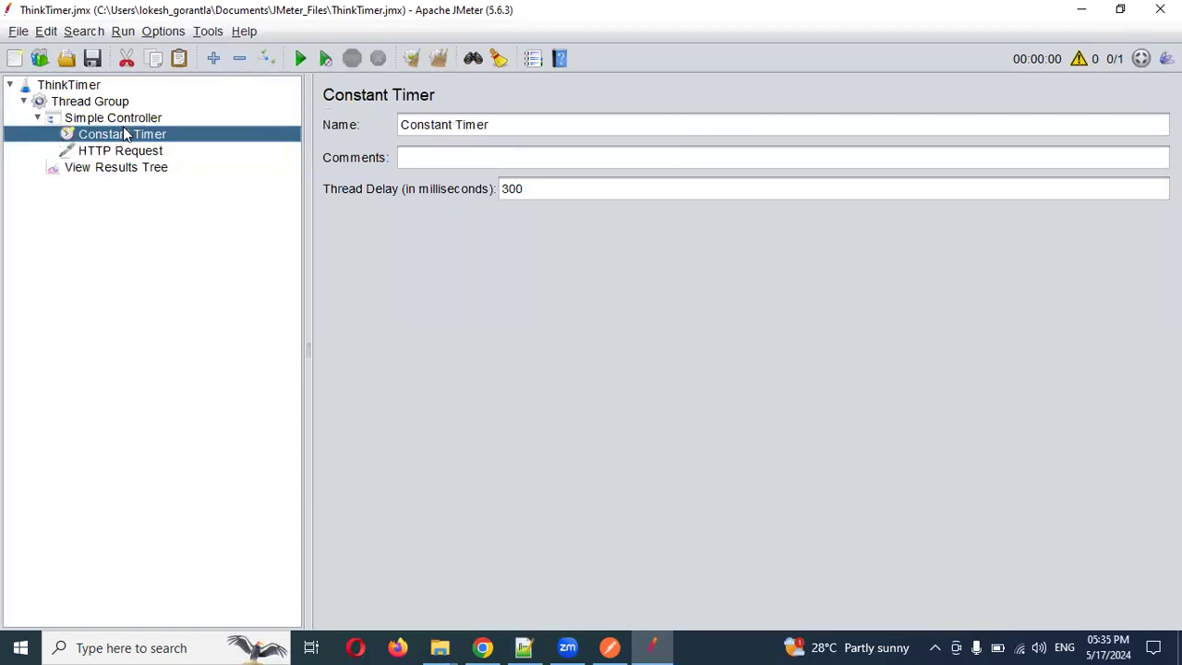
Step: Set the Constant Timer's thread delay to 50 milliseconds
{"action": "left_click", "coordinate": [529, 188]}
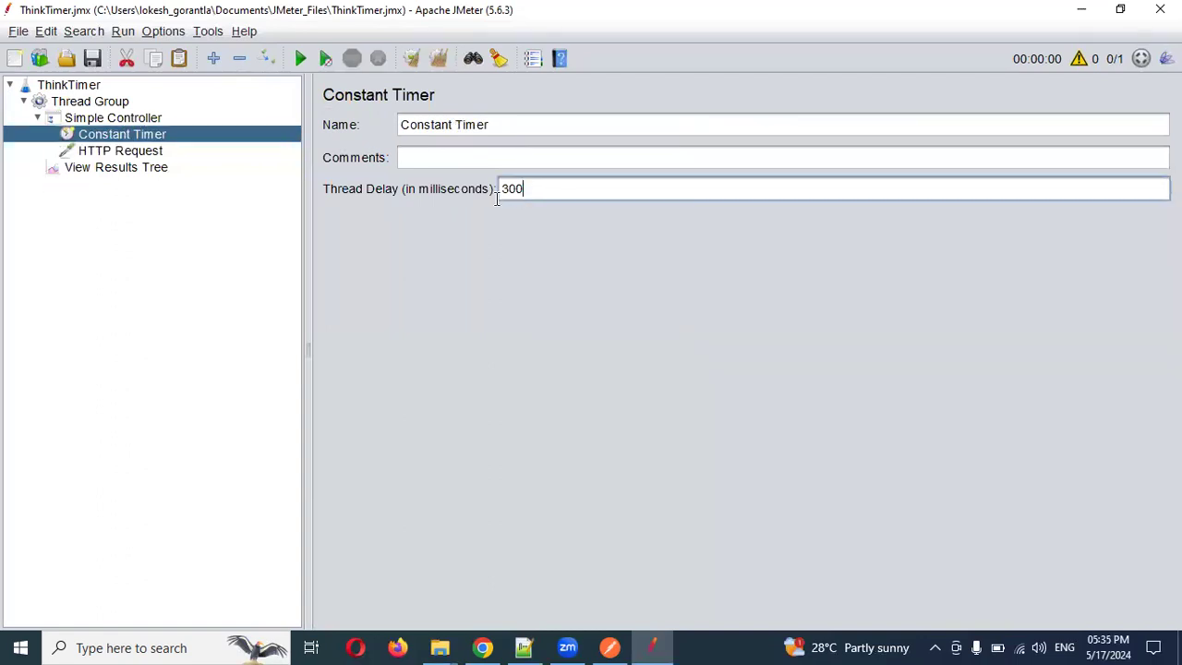
{"action": "key", "text": "ctrl+a"}
{"action": "type", "text": "50"}
{"action": "left_click", "coordinate": [106, 154]}
Step: Clear the old results in View Results Tree and run the test plan
{"action": "left_click", "coordinate": [103, 169]}
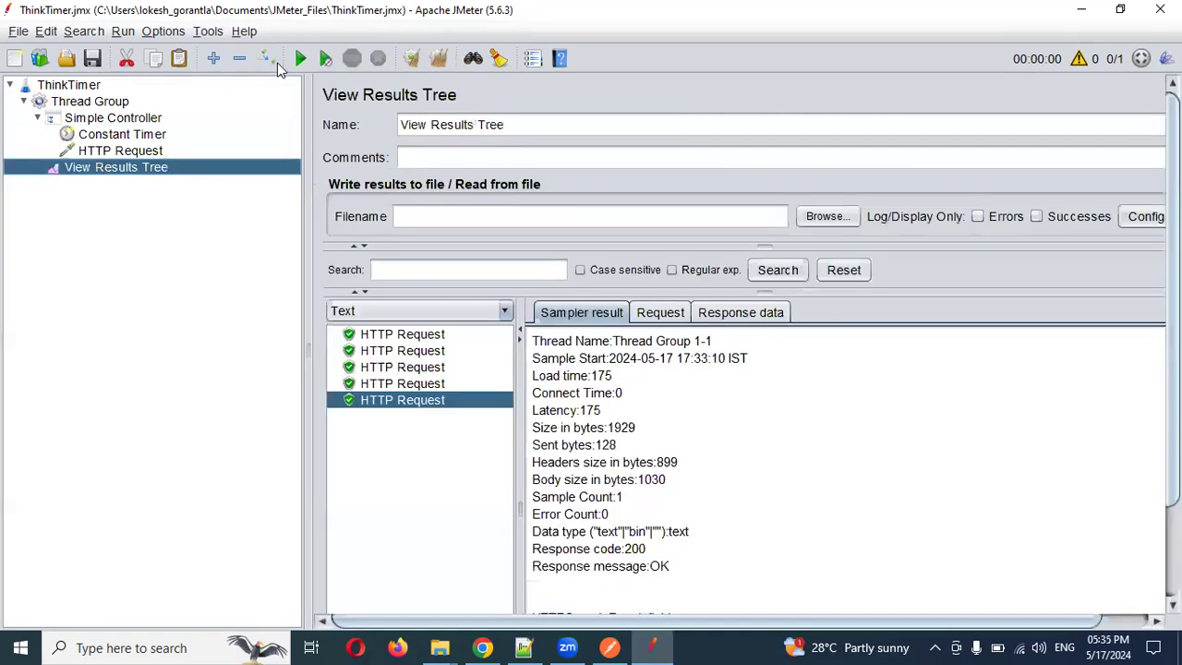
{"action": "left_click", "coordinate": [438, 59]}
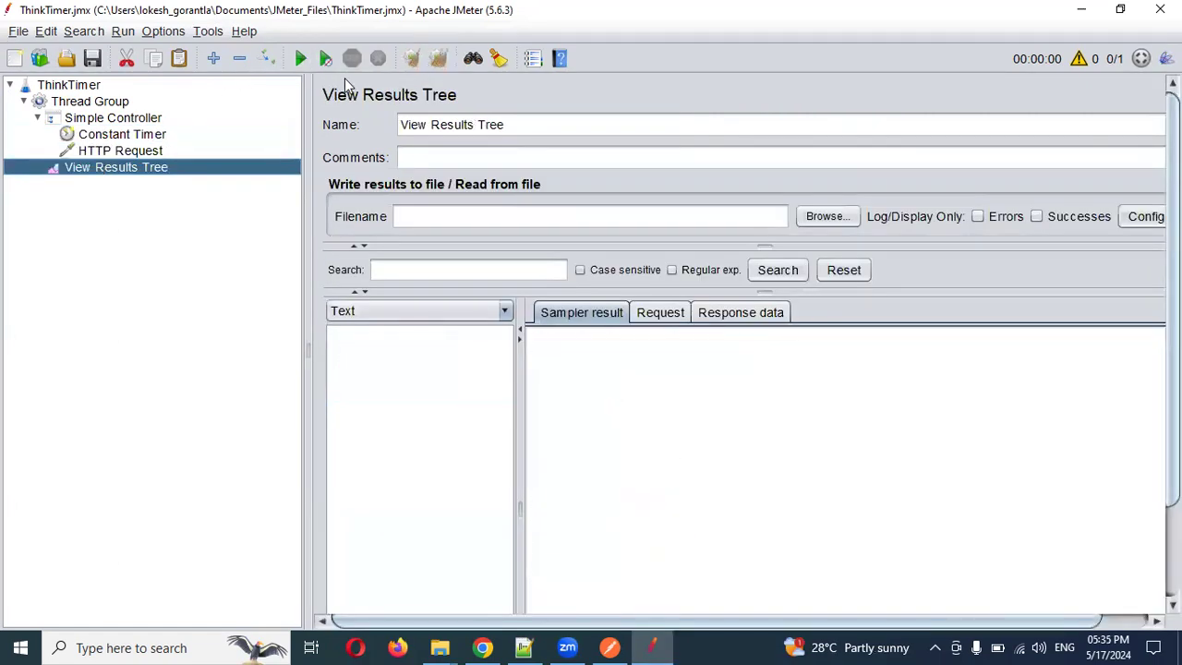
{"action": "left_click", "coordinate": [299, 59]}
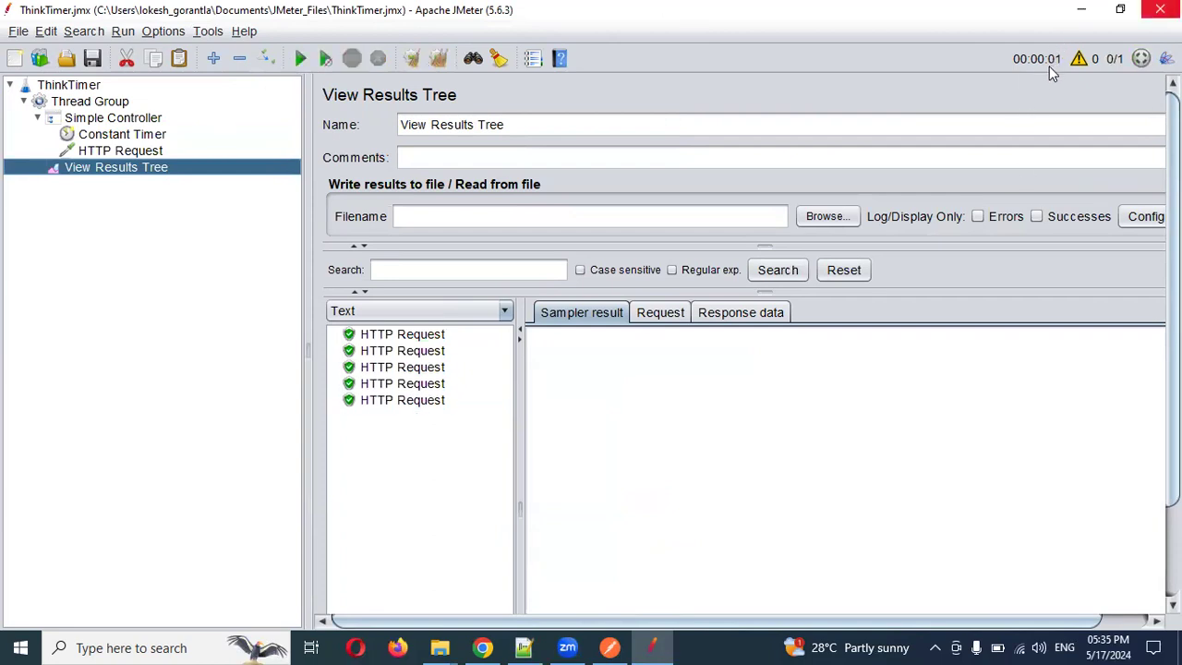
Step: Clear the results, run the test plan again, and view the new samples in View Results Tree
{"action": "left_click", "coordinate": [416, 68]}
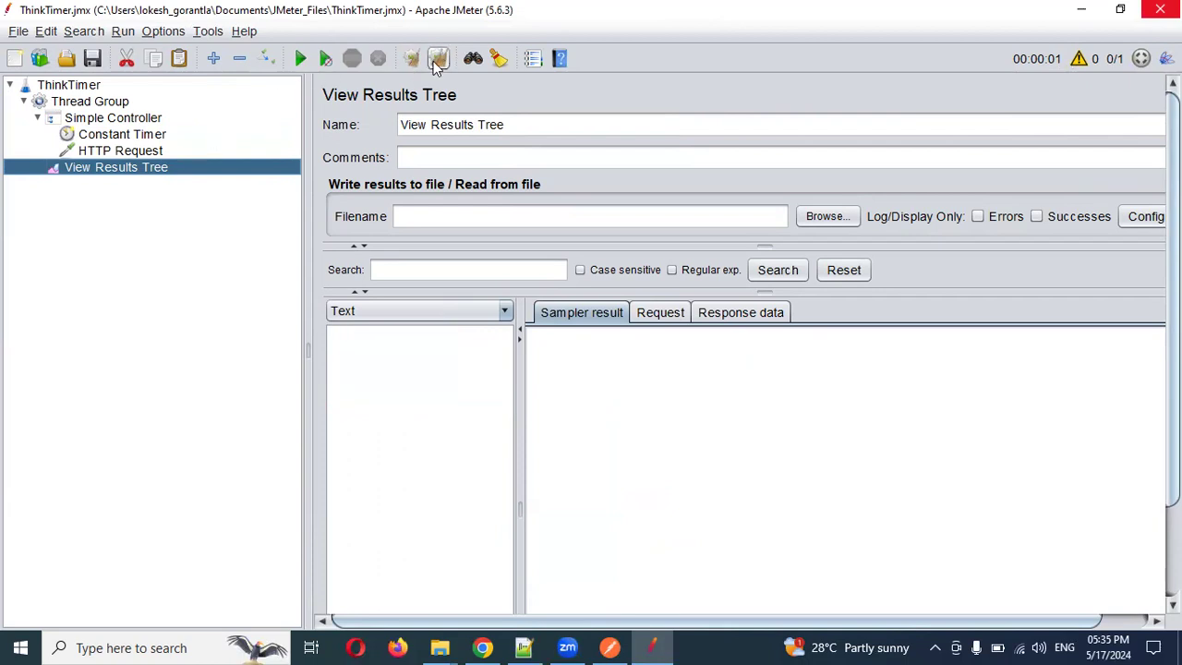
{"action": "left_click", "coordinate": [143, 153]}
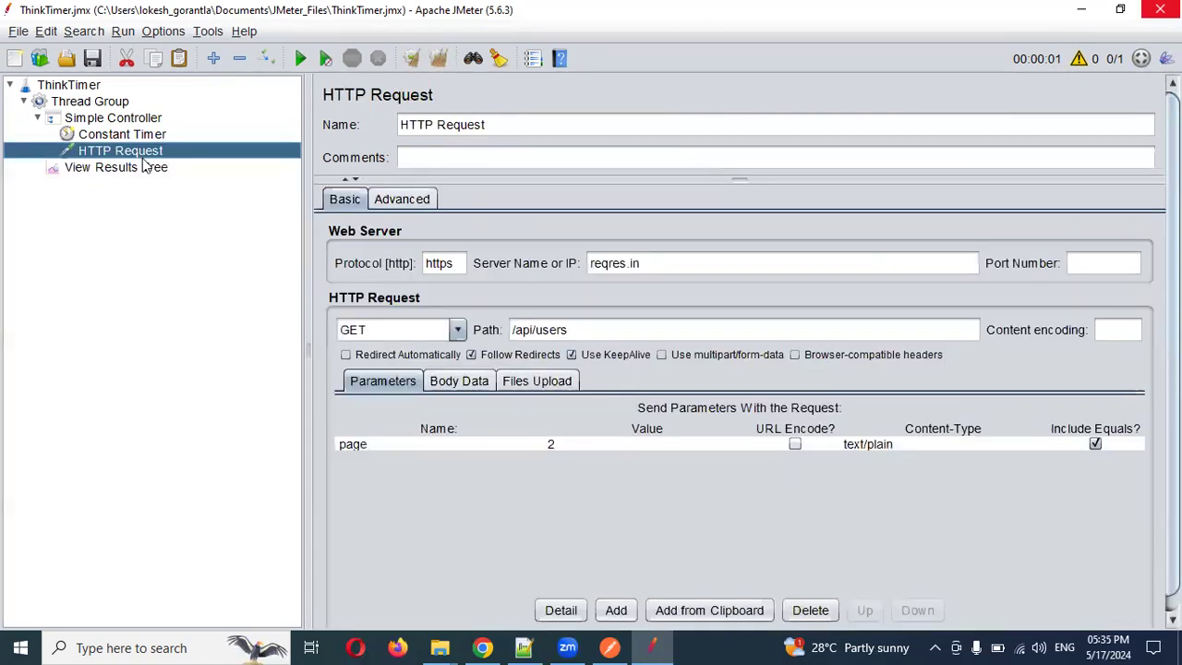
{"action": "left_click", "coordinate": [300, 58]}
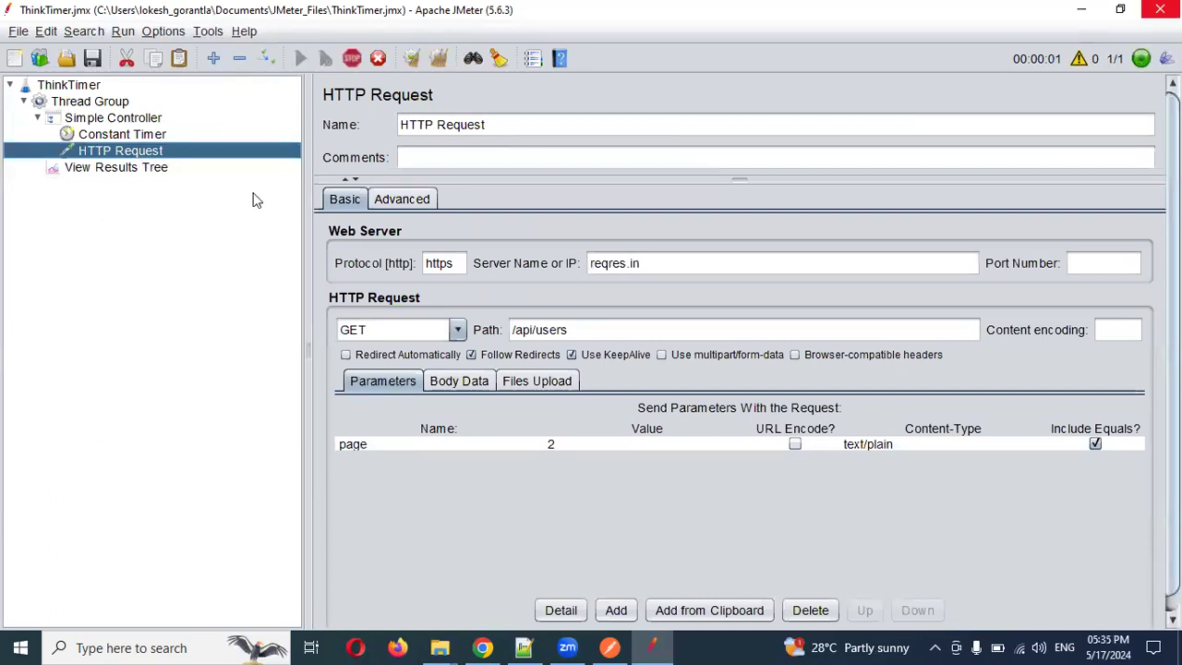
{"action": "left_click", "coordinate": [161, 175]}
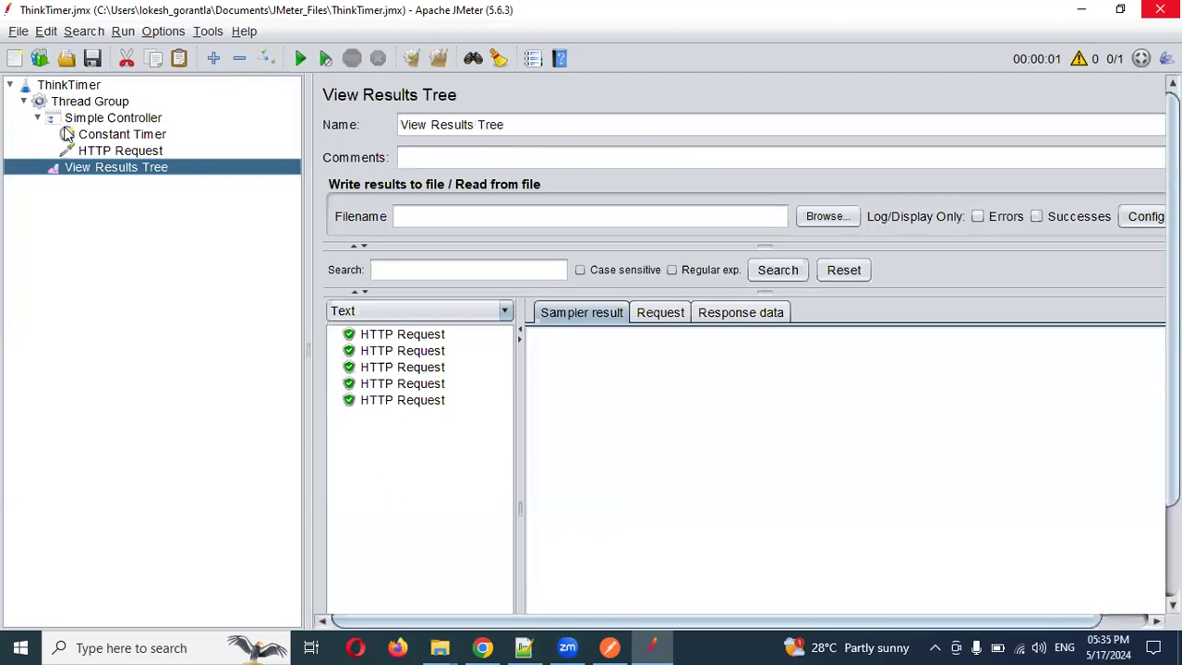
Step: Disable the Constant Timer under the Simple Controller
{"action": "left_click", "coordinate": [95, 134]}
{"action": "left_click", "coordinate": [544, 192]}
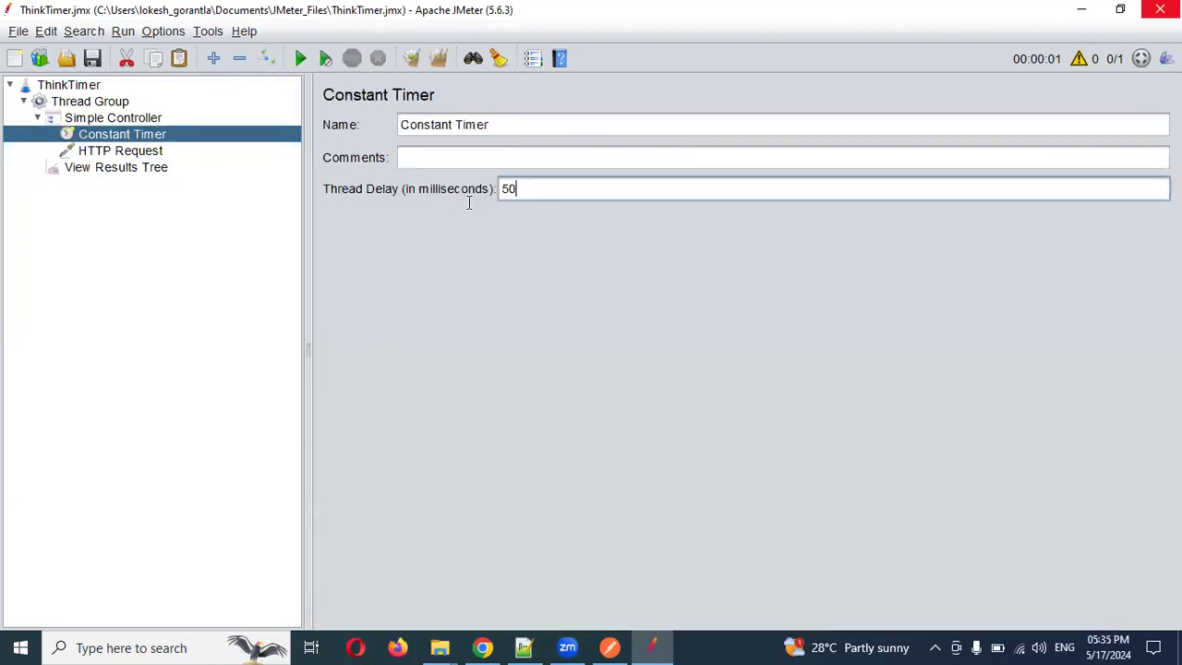
{"action": "right_click", "coordinate": [104, 137]}
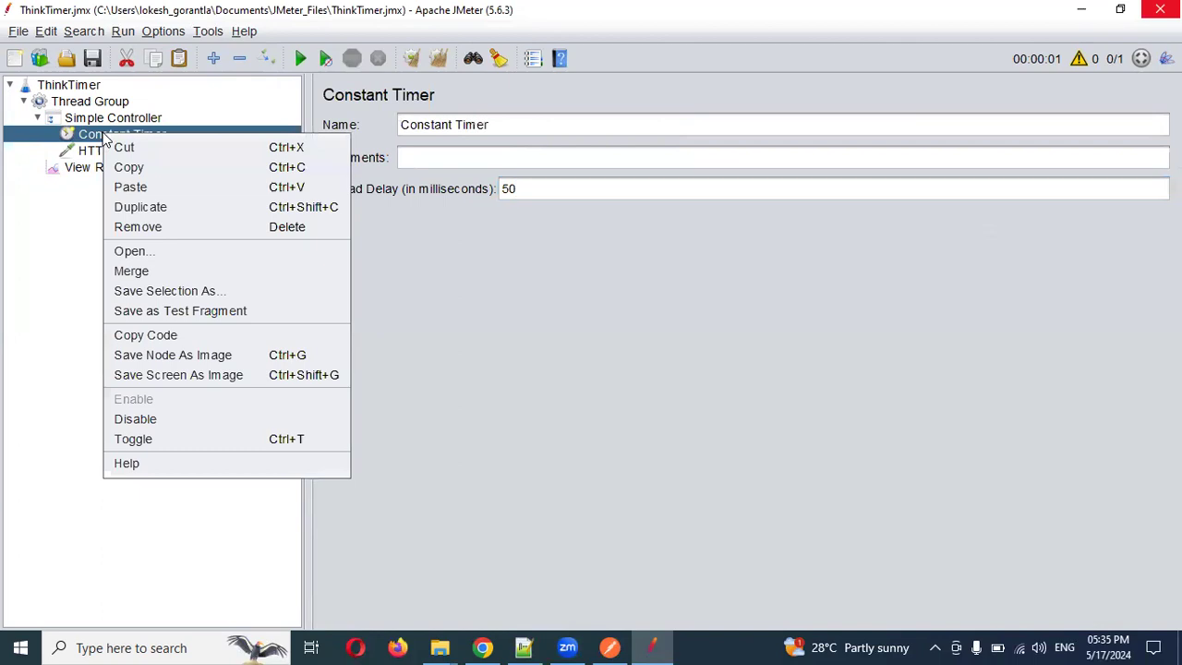
{"action": "left_click", "coordinate": [196, 423]}
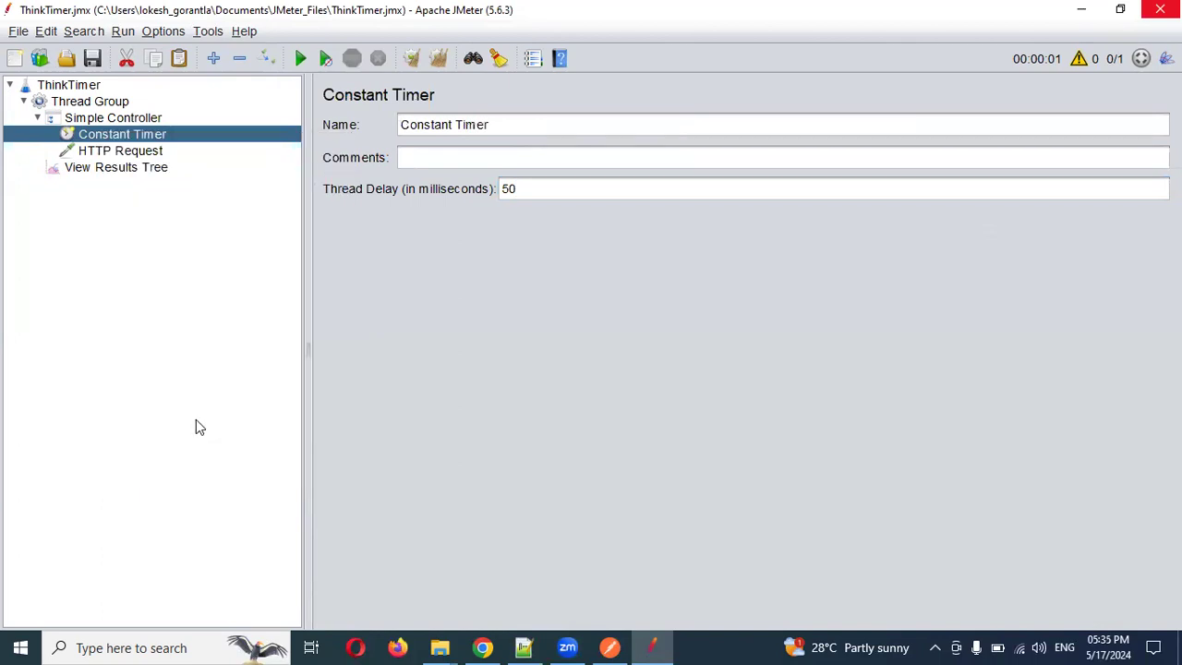
Step: Add a Uniform Random Timer under the Simple Controller
{"action": "right_click", "coordinate": [146, 121]}
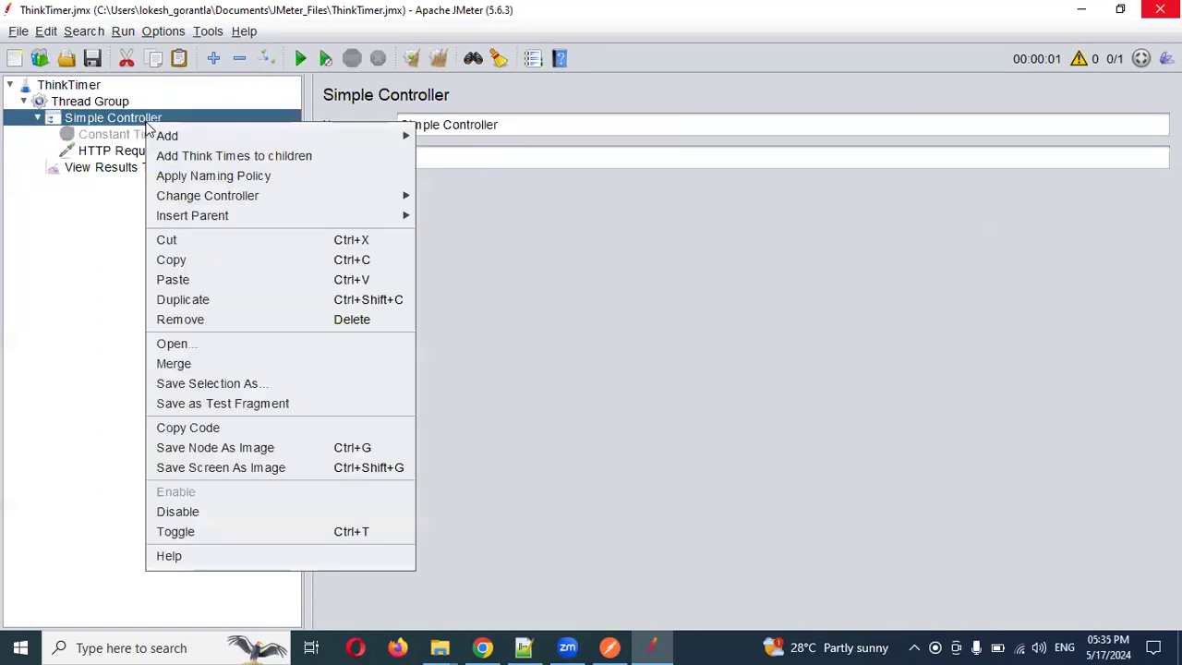
{"action": "mouse_move", "coordinate": [329, 134]}
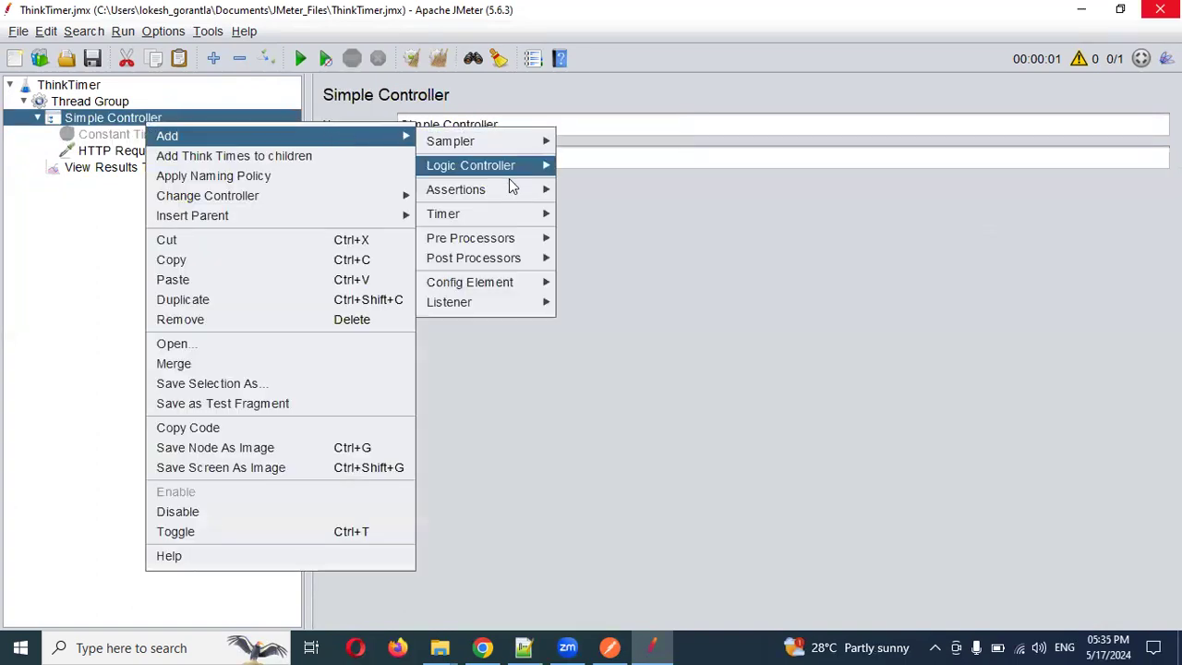
{"action": "mouse_move", "coordinate": [517, 220]}
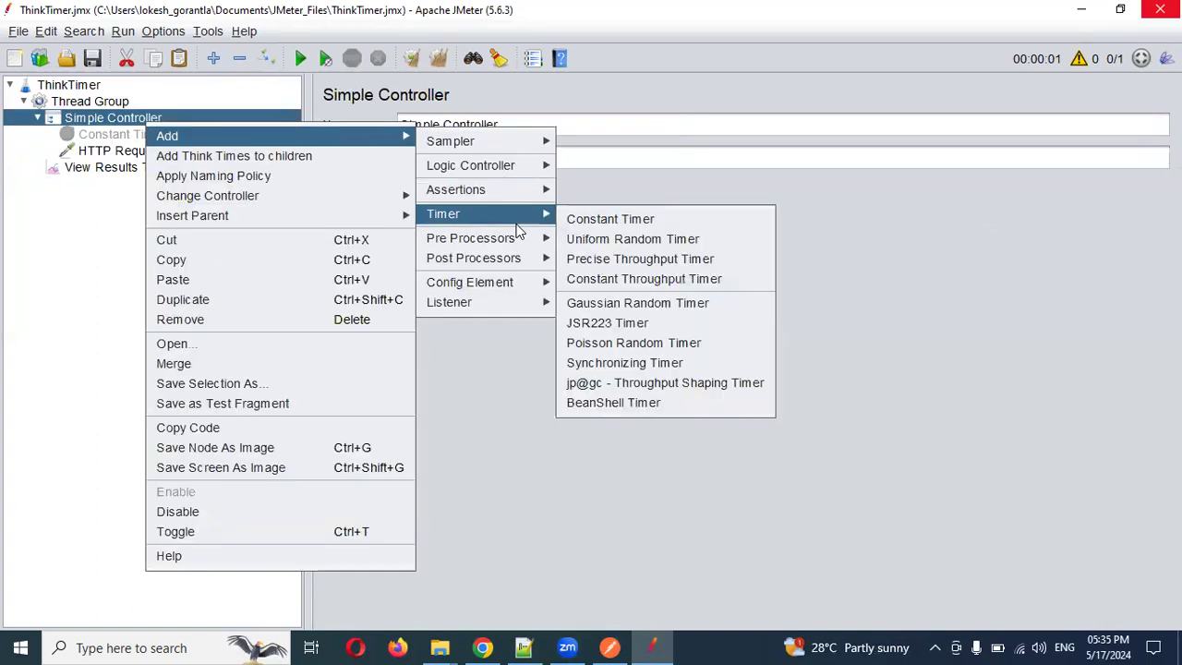
{"action": "left_click", "coordinate": [582, 241]}
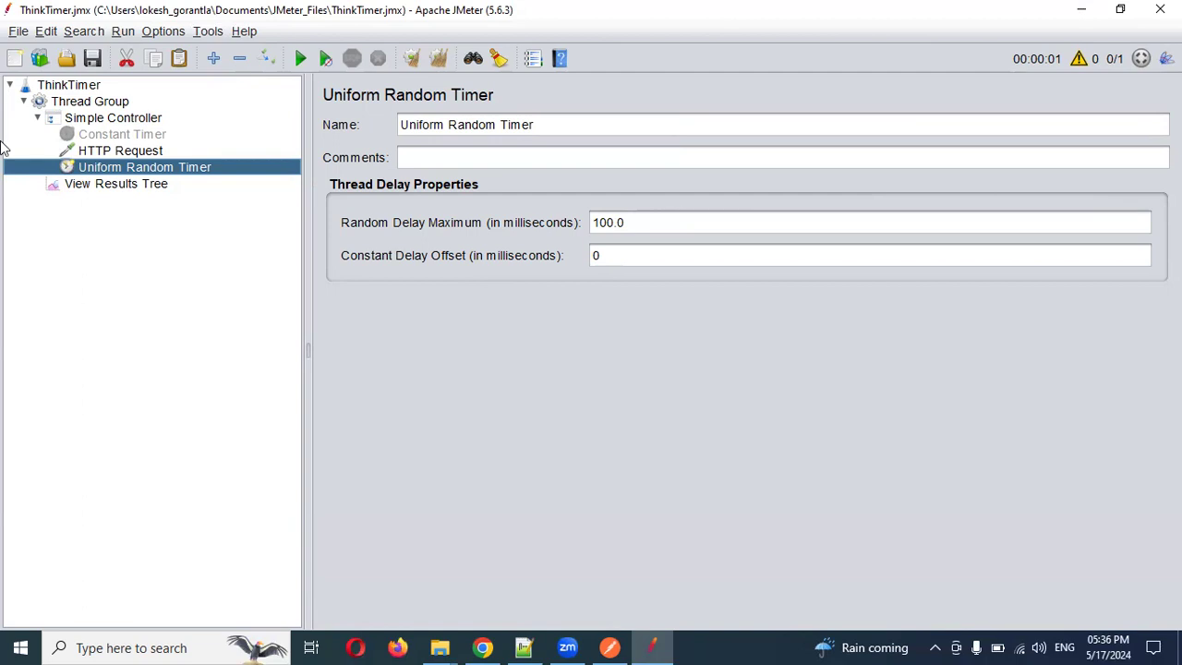
Step: Clear all old results from View Results Tree
{"action": "left_click", "coordinate": [115, 189]}
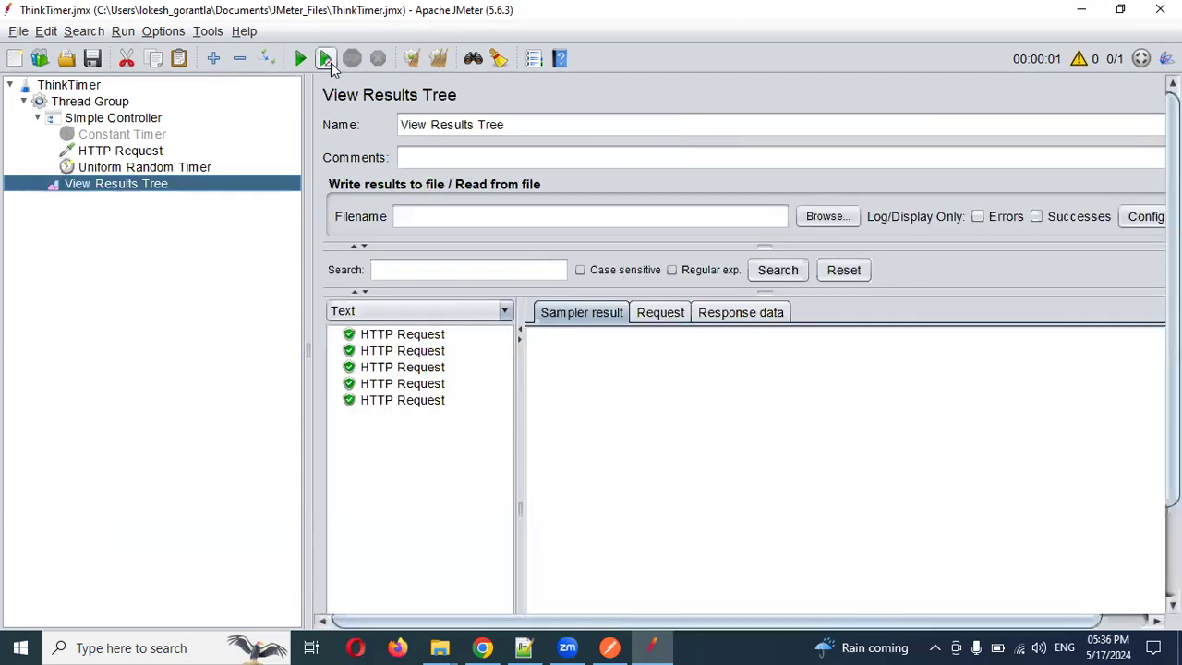
{"action": "left_click", "coordinate": [438, 59]}
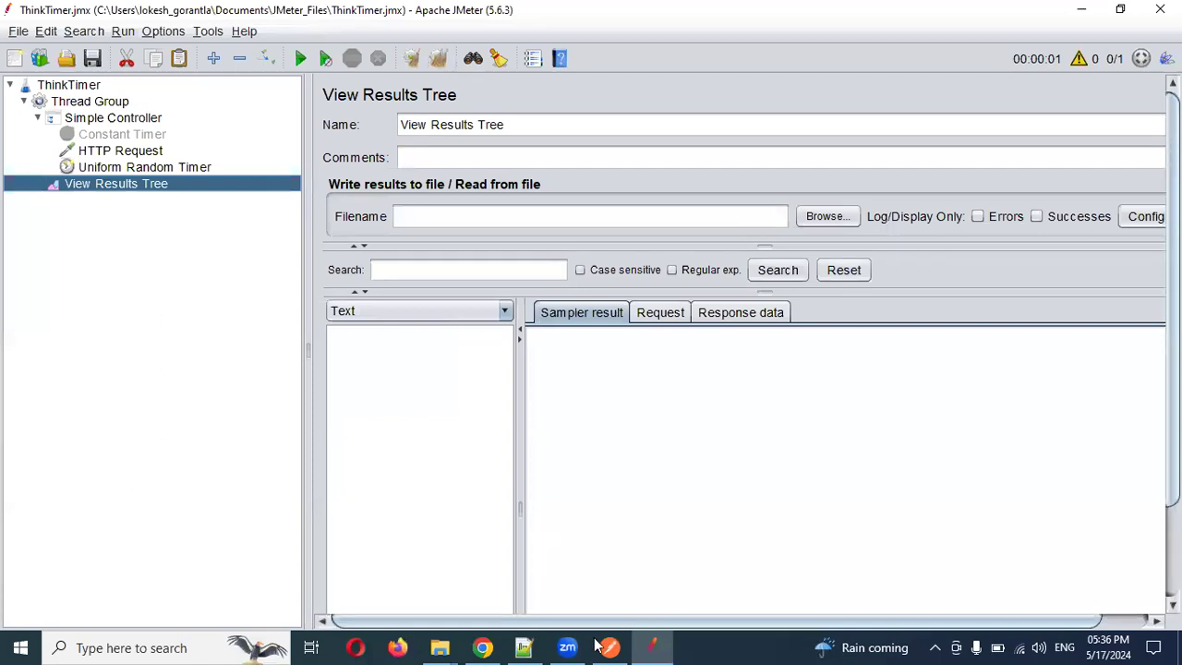
Step: Switch to Notepad++ and write the delay formula "0.x*random+constant" below the "dealy with thread" line, followed by a blank line
{"action": "left_click", "coordinate": [528, 646]}
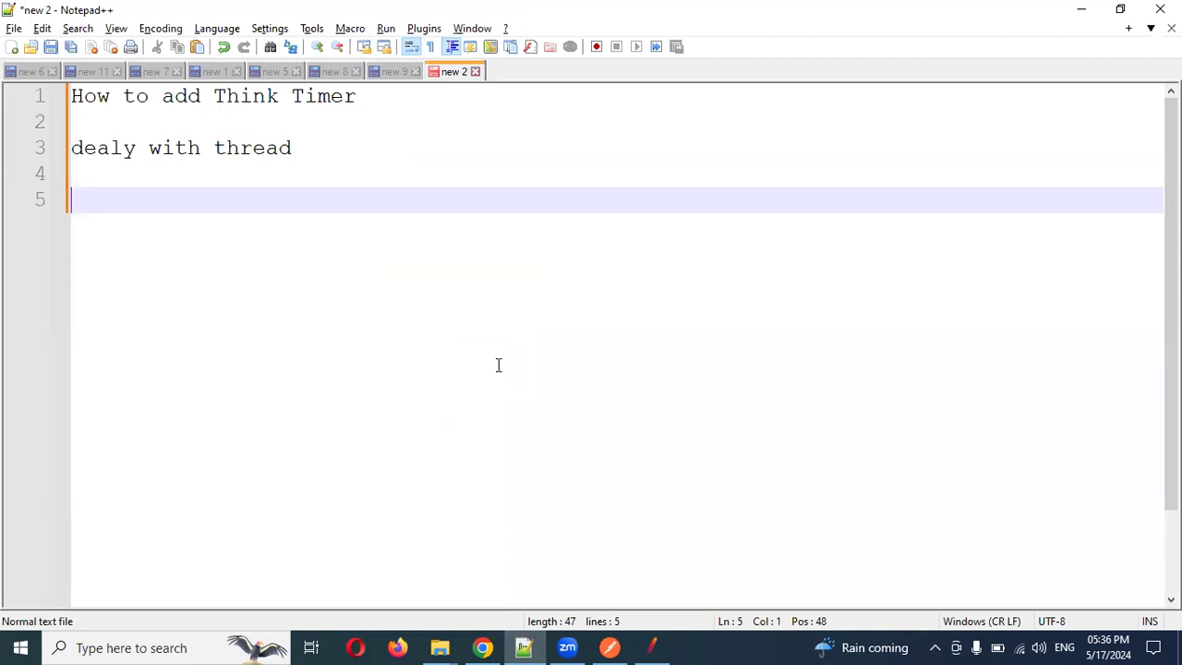
{"action": "type", "text": "0.x*"}
{"action": "key", "text": "alt+Tab"}
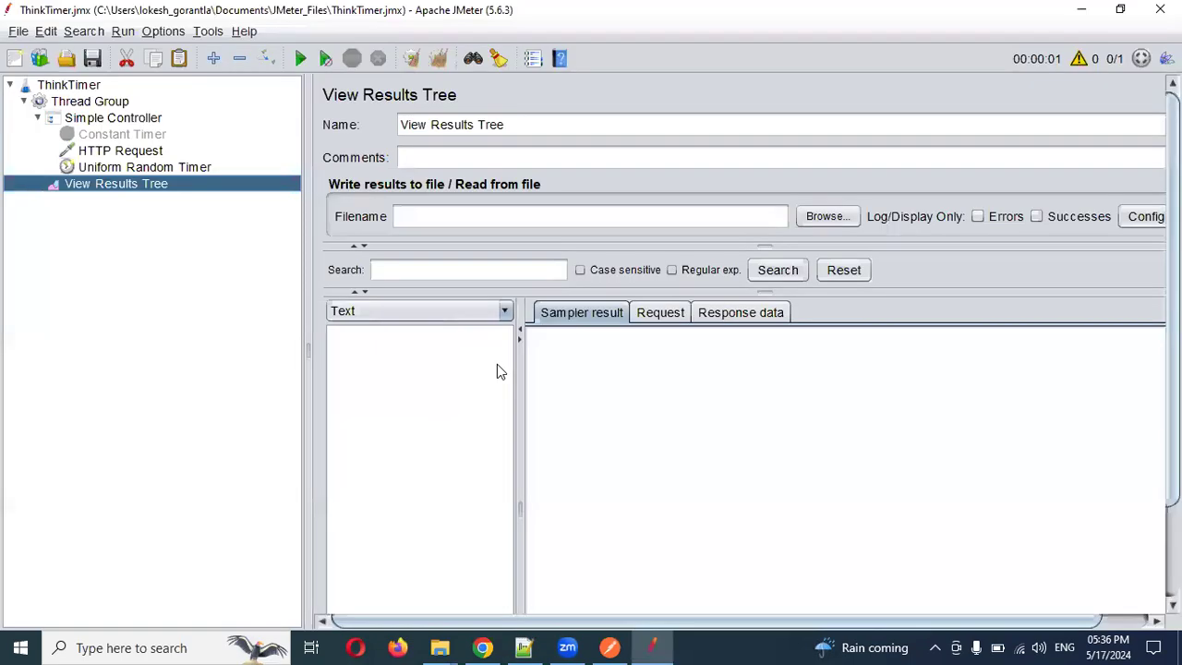
{"action": "left_click", "coordinate": [121, 167]}
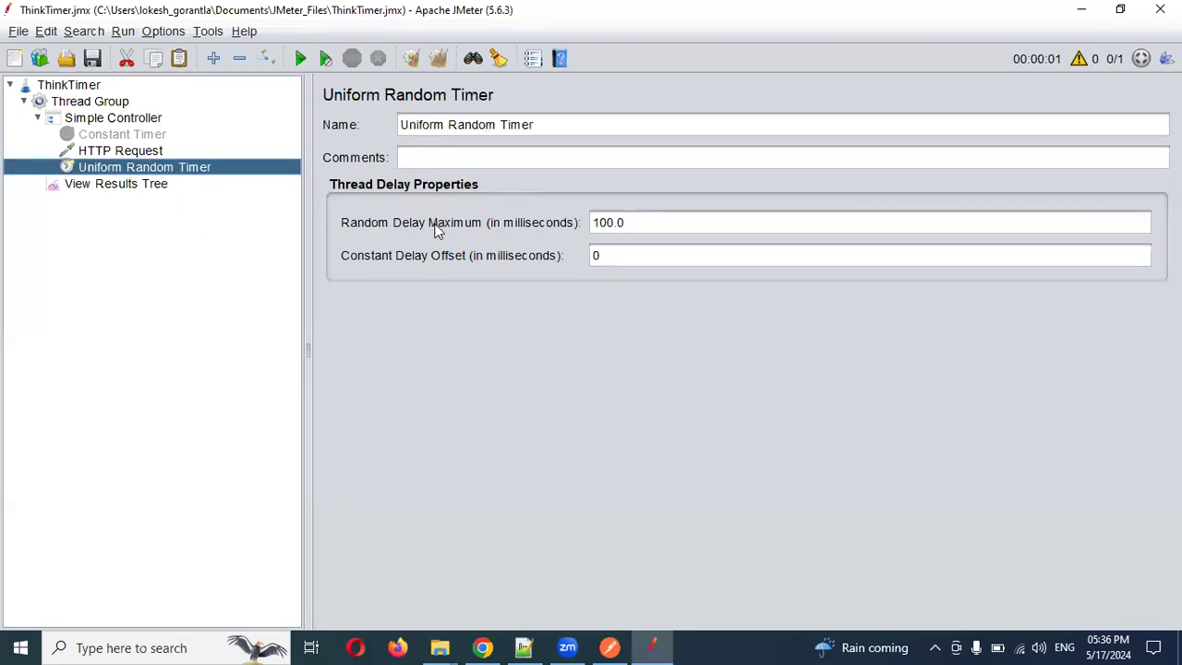
{"action": "key", "text": "alt+Tab"}
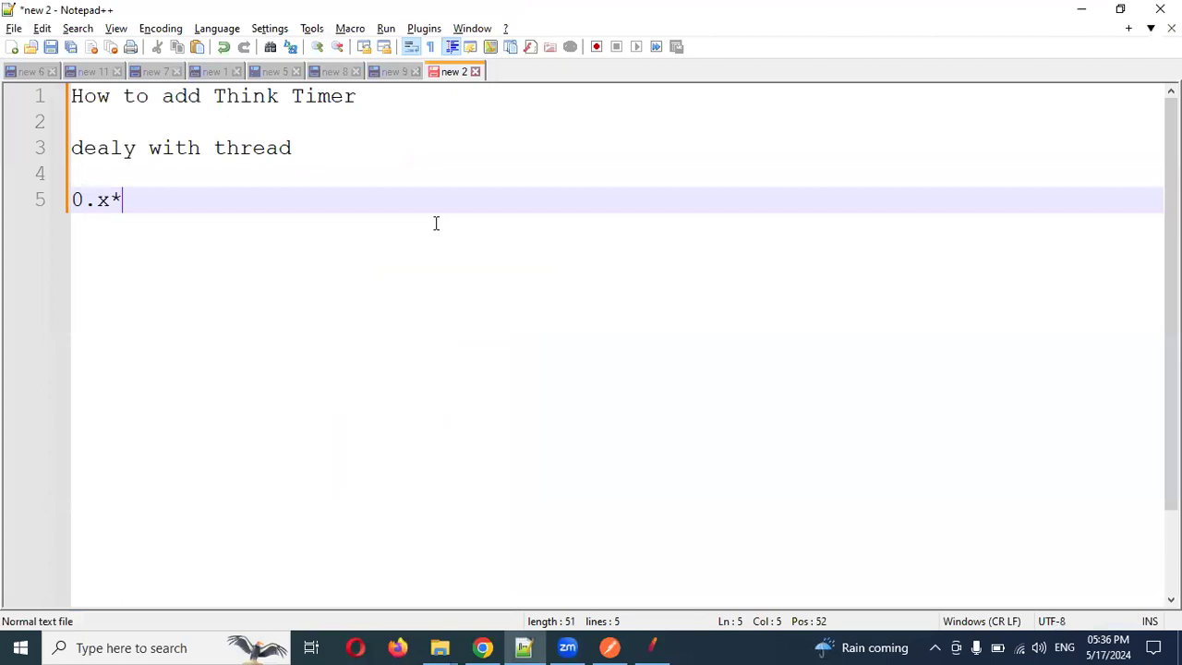
{"action": "type", "text": "random"}
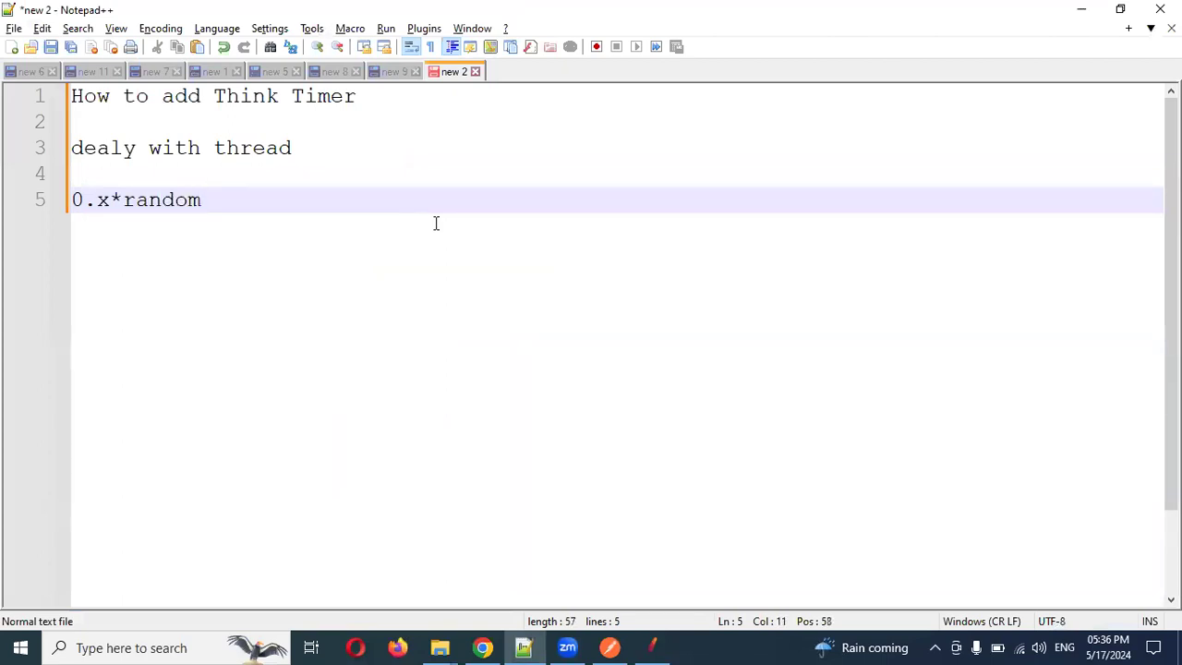
{"action": "type", "text": "+"}
{"action": "key", "text": "alt+Tab"}
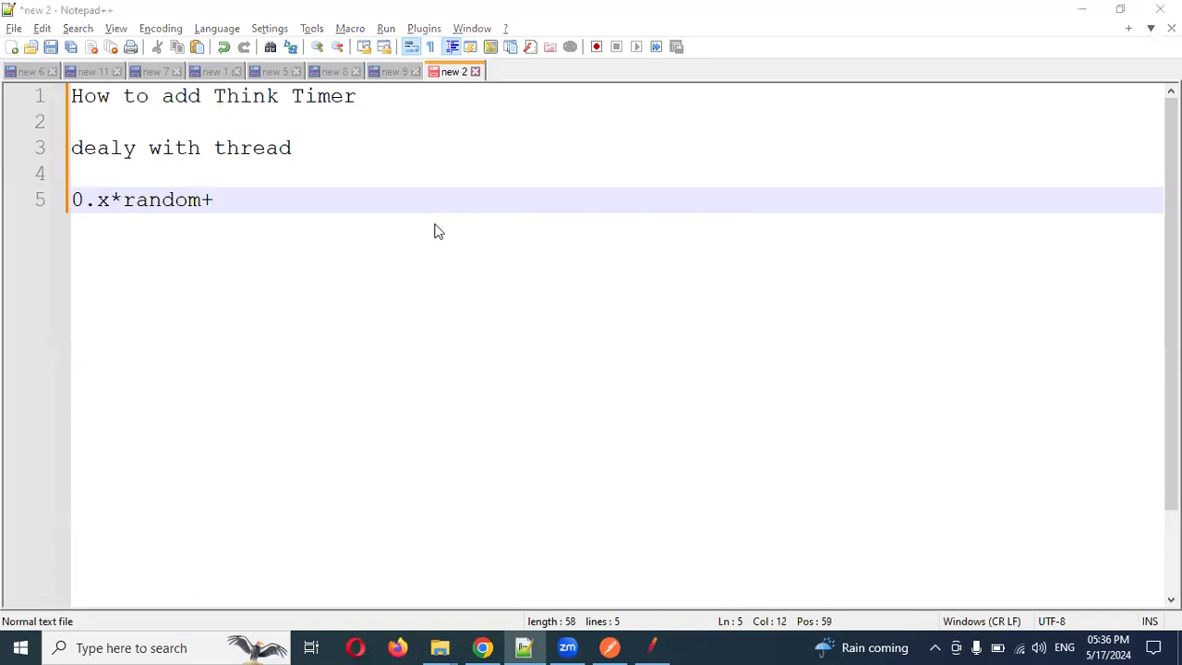
{"action": "key", "text": "alt+Tab"}
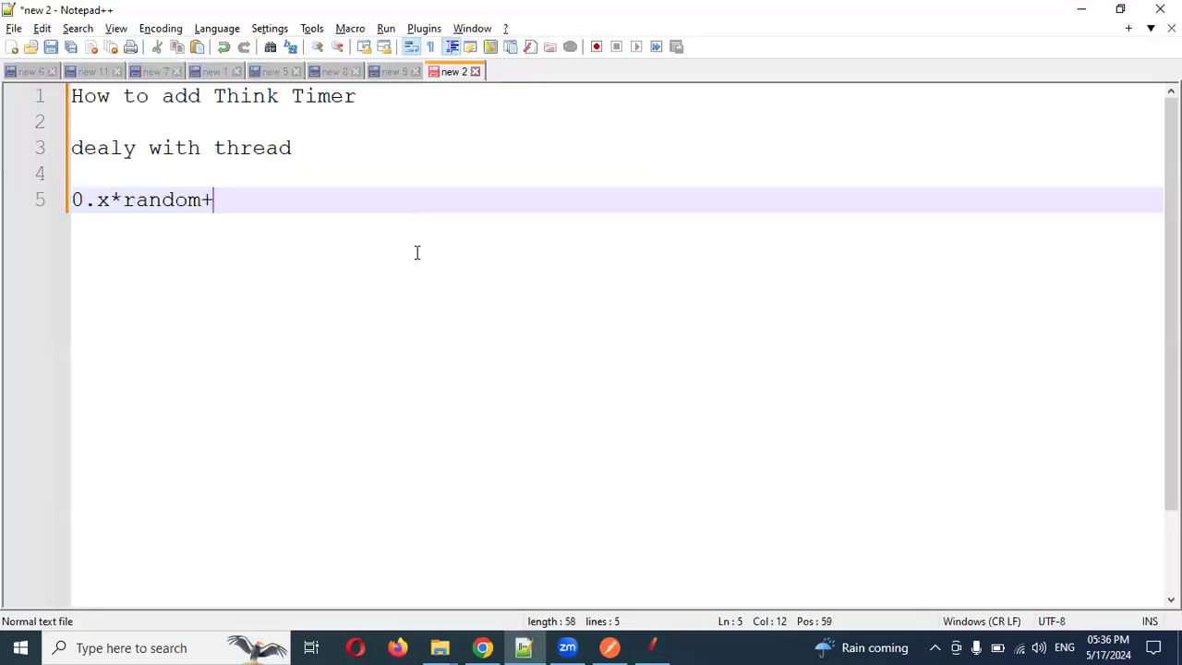
{"action": "type", "text": "constant"}
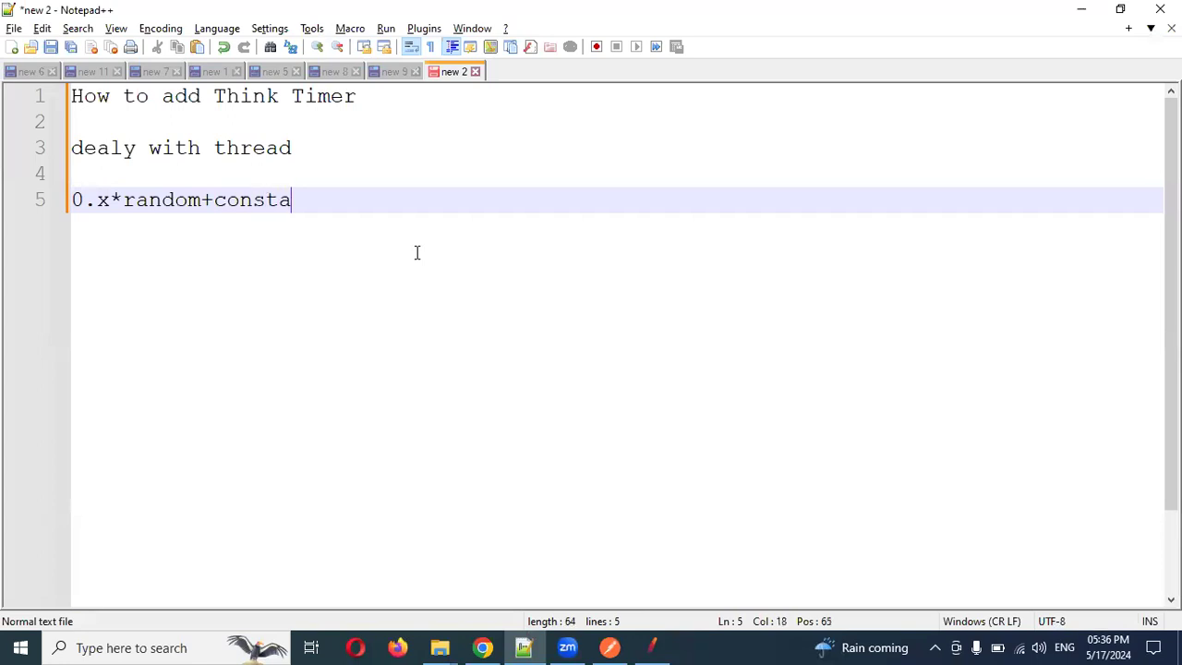
{"action": "key", "text": "Return"}
{"action": "key", "text": "Return"}
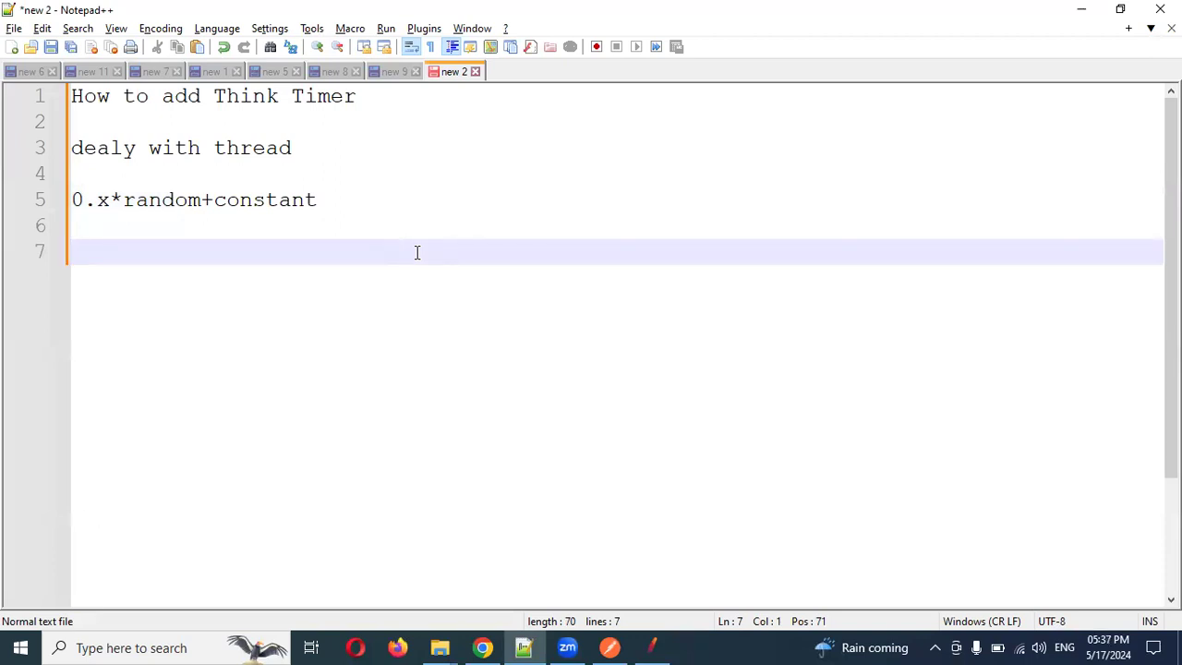
Step: Return to JMeter and set the Uniform Random Timer's random delay maximum to 10 milliseconds
{"action": "key", "text": "alt+Tab"}
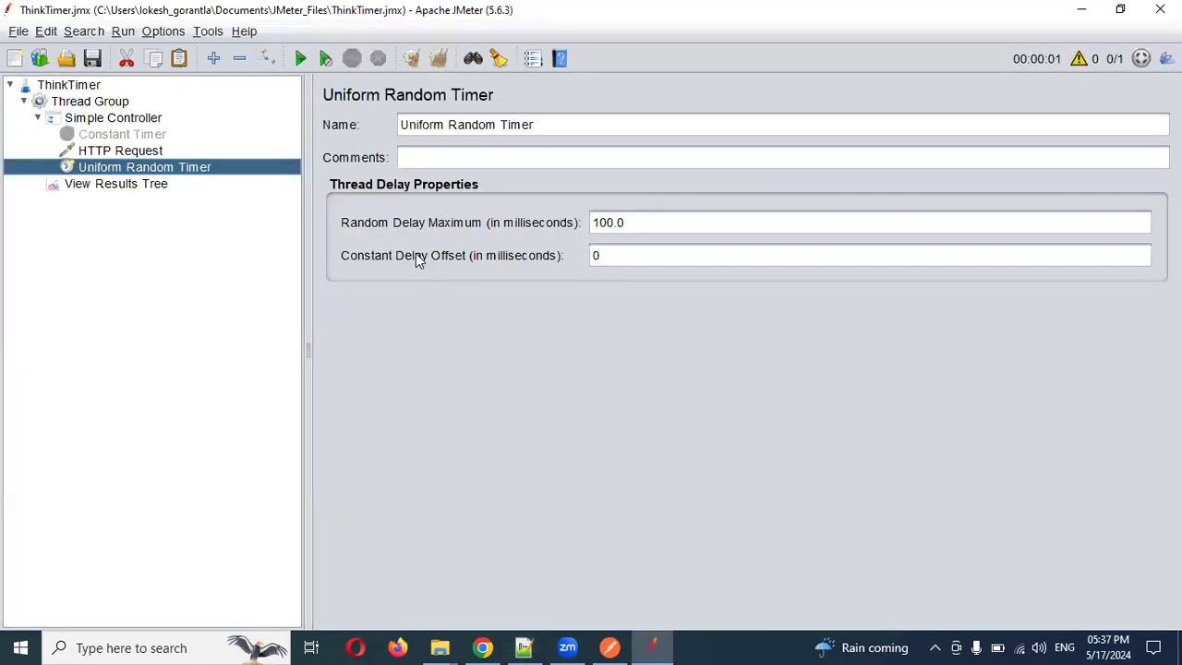
{"action": "double_click", "coordinate": [605, 222]}
{"action": "type", "text": "10"}
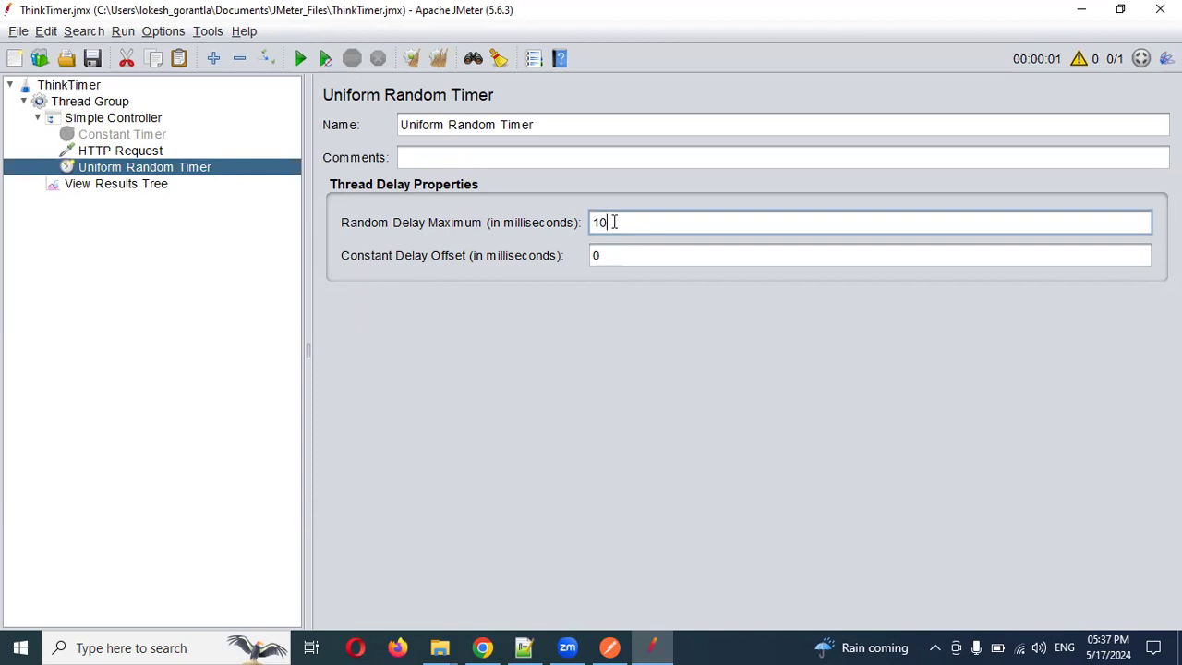
{"action": "left_click", "coordinate": [615, 256]}
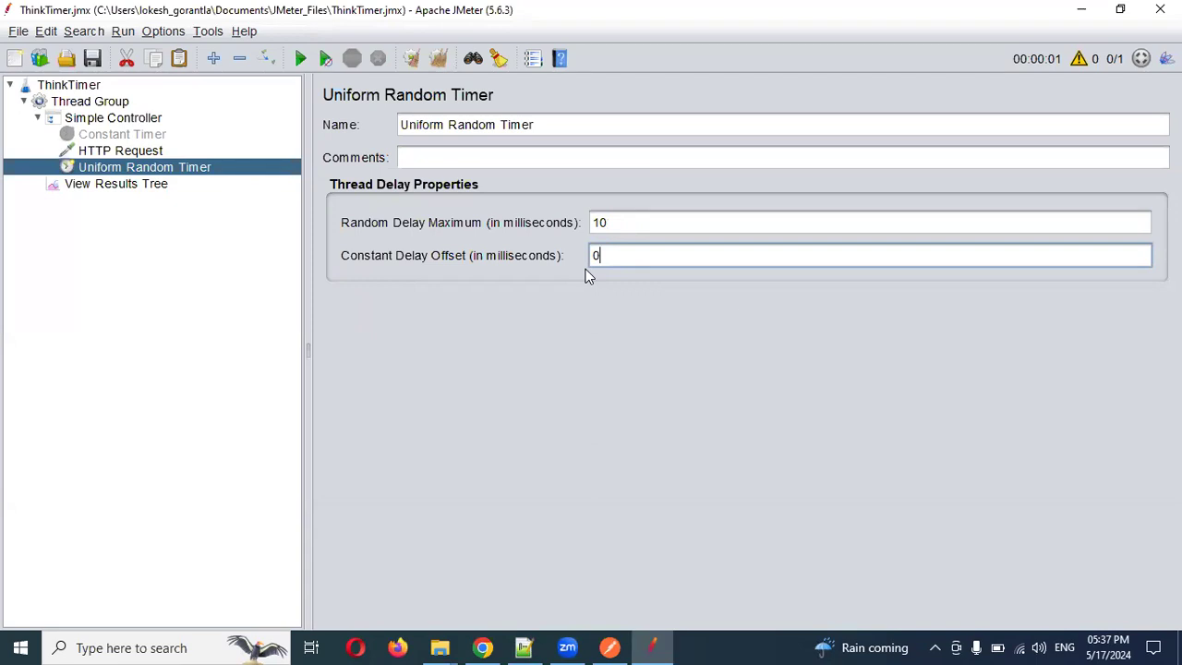
Step: Add the example calculation "x*10+0" below the delay formula in the Notepad++ note, followed by a blank line
{"action": "key", "text": "alt+Tab"}
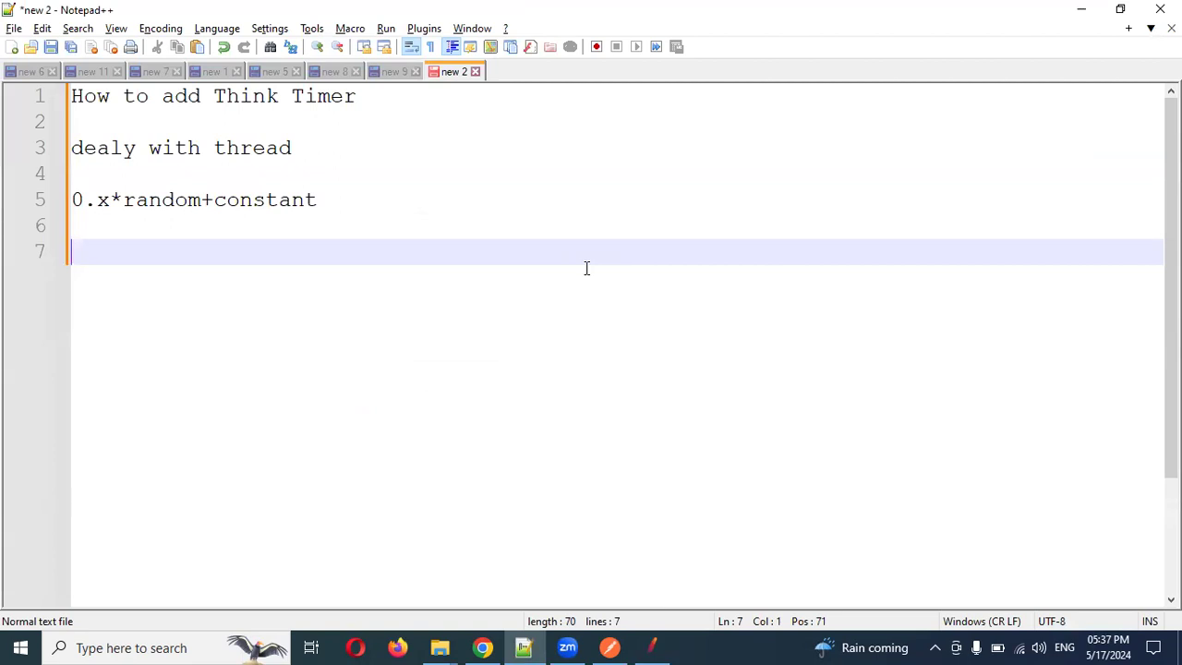
{"action": "type", "text": "x*"}
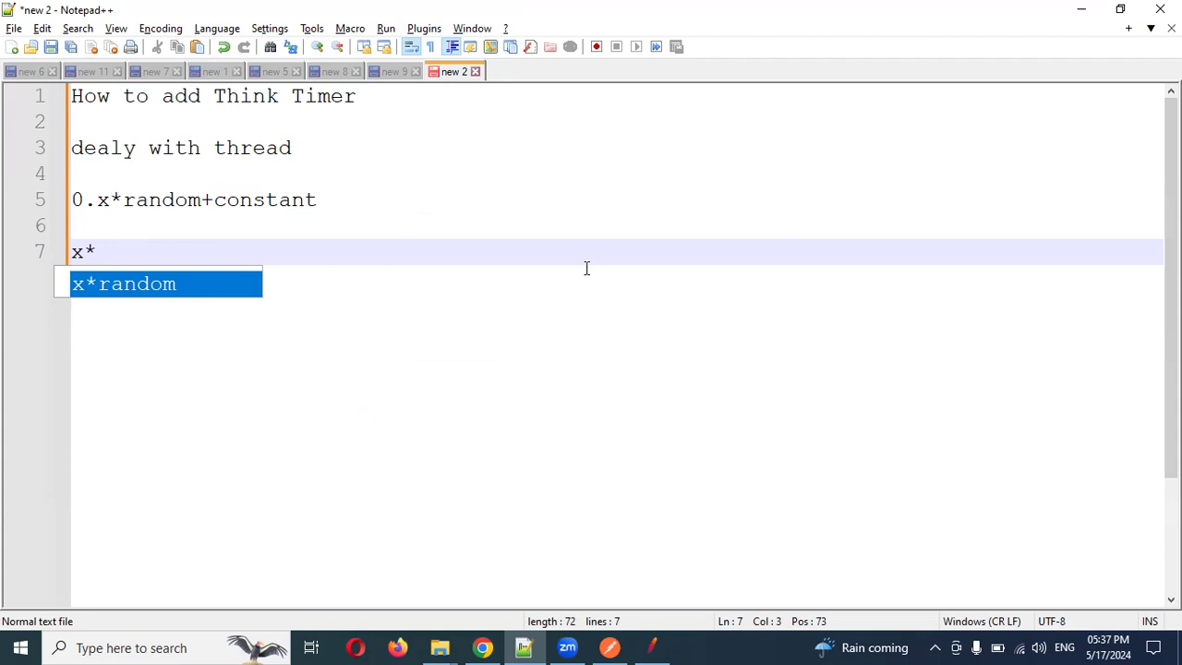
{"action": "key", "text": "alt+Tab"}
{"action": "key", "text": "alt+Tab"}
{"action": "type", "text": "10+0"}
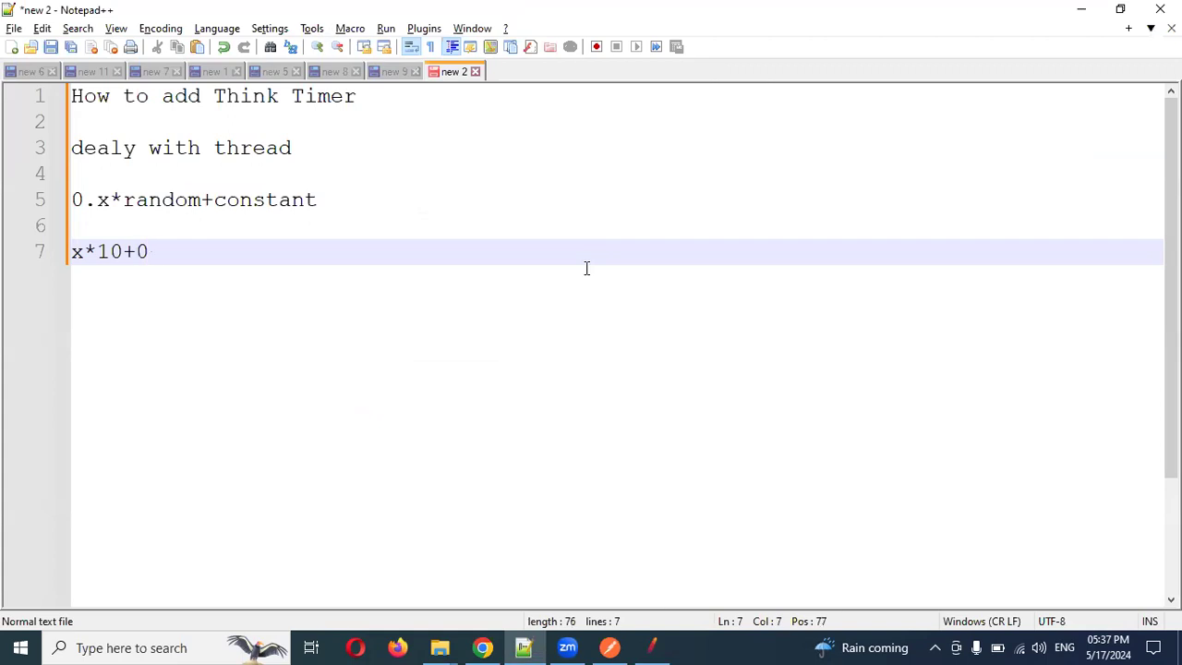
{"action": "key", "text": "Return"}
{"action": "key", "text": "Return"}
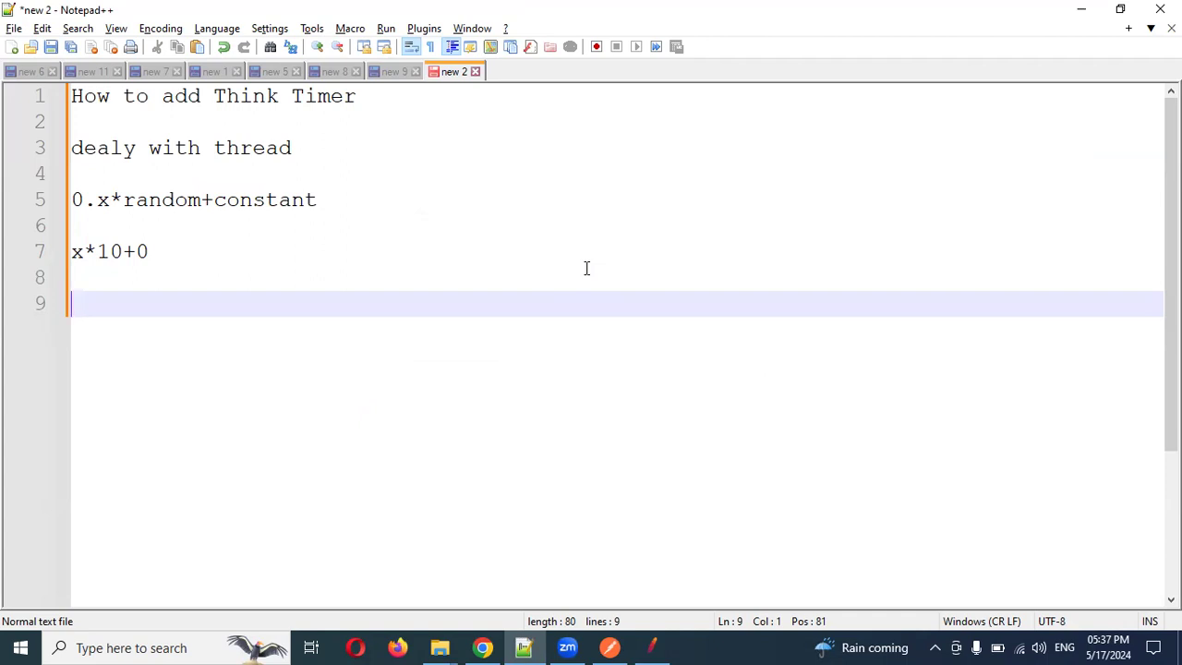
Step: Return to JMeter, check the HTTP Request settings, and run the test plan with View Results Tree open
{"action": "key", "text": "alt+Tab"}
{"action": "left_click", "coordinate": [113, 187]}
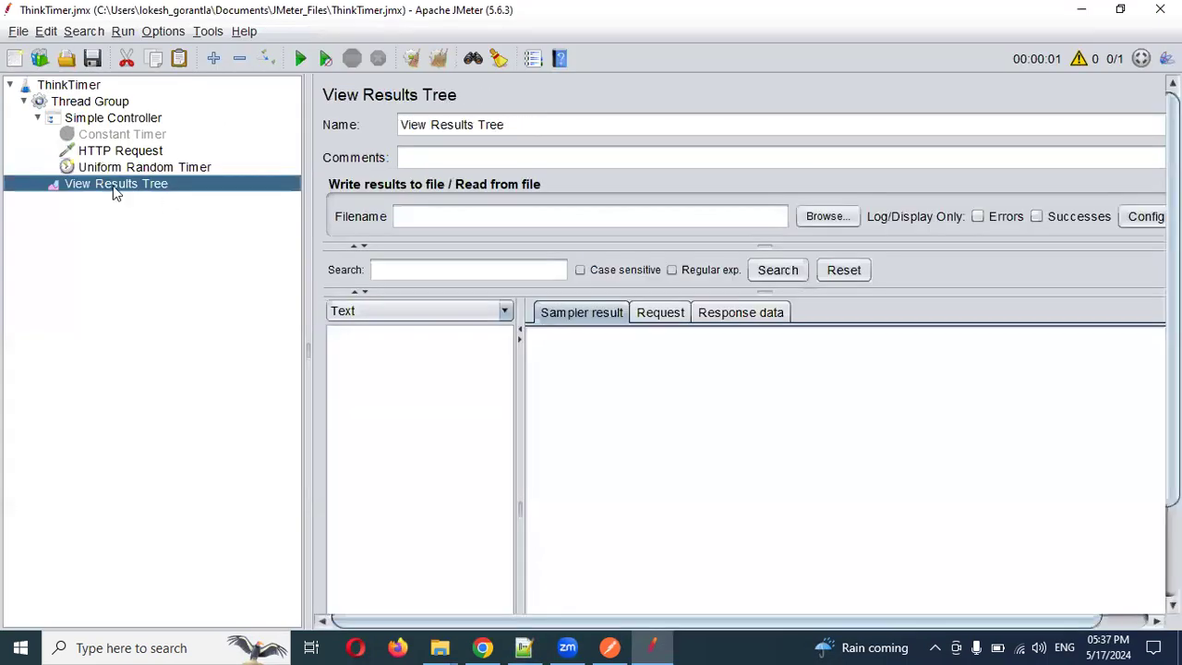
{"action": "left_click", "coordinate": [146, 151]}
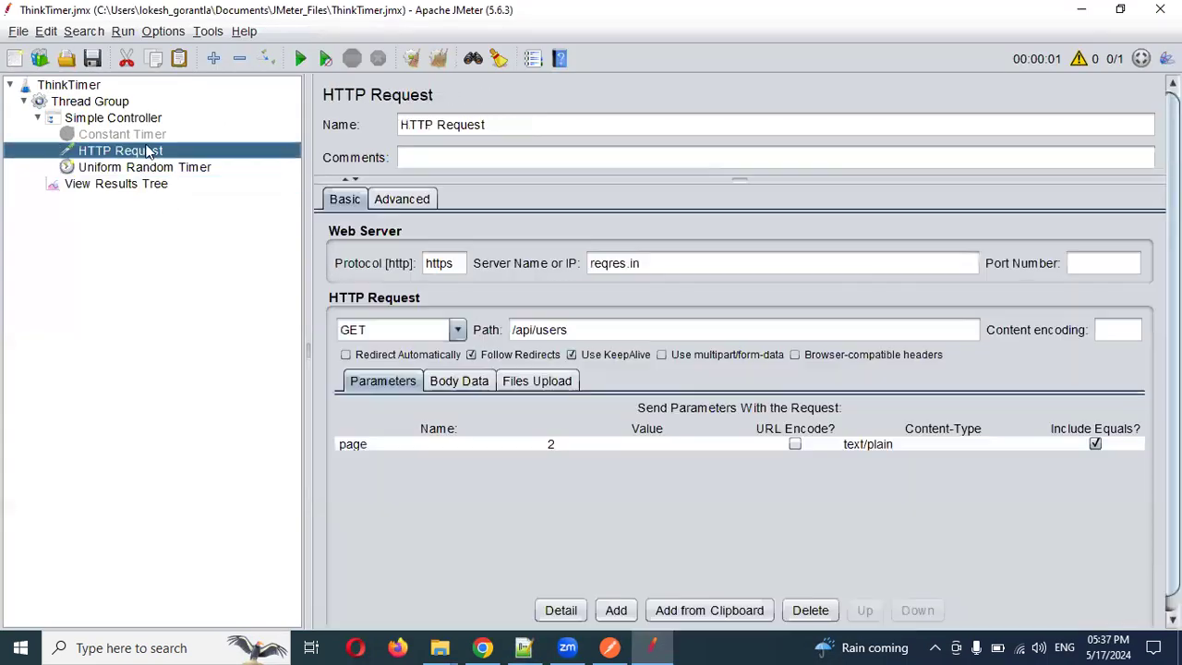
{"action": "left_click", "coordinate": [163, 186]}
{"action": "left_click", "coordinate": [300, 58]}
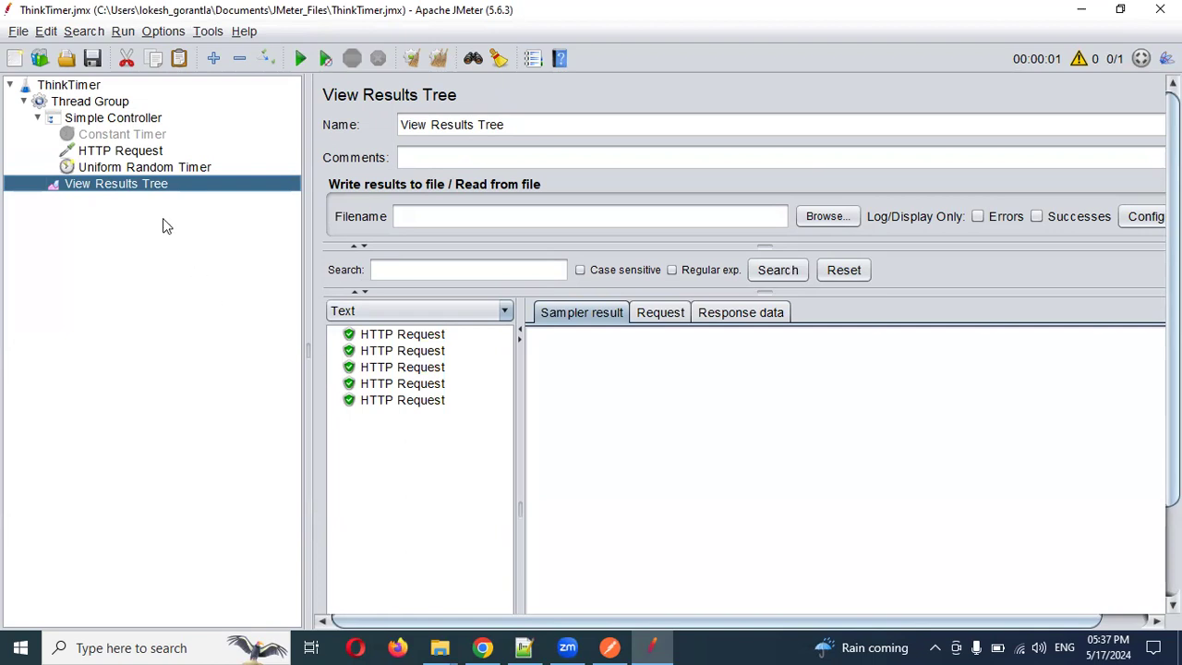
Step: Set the Thread Group's loop count to 10
{"action": "left_click", "coordinate": [120, 102]}
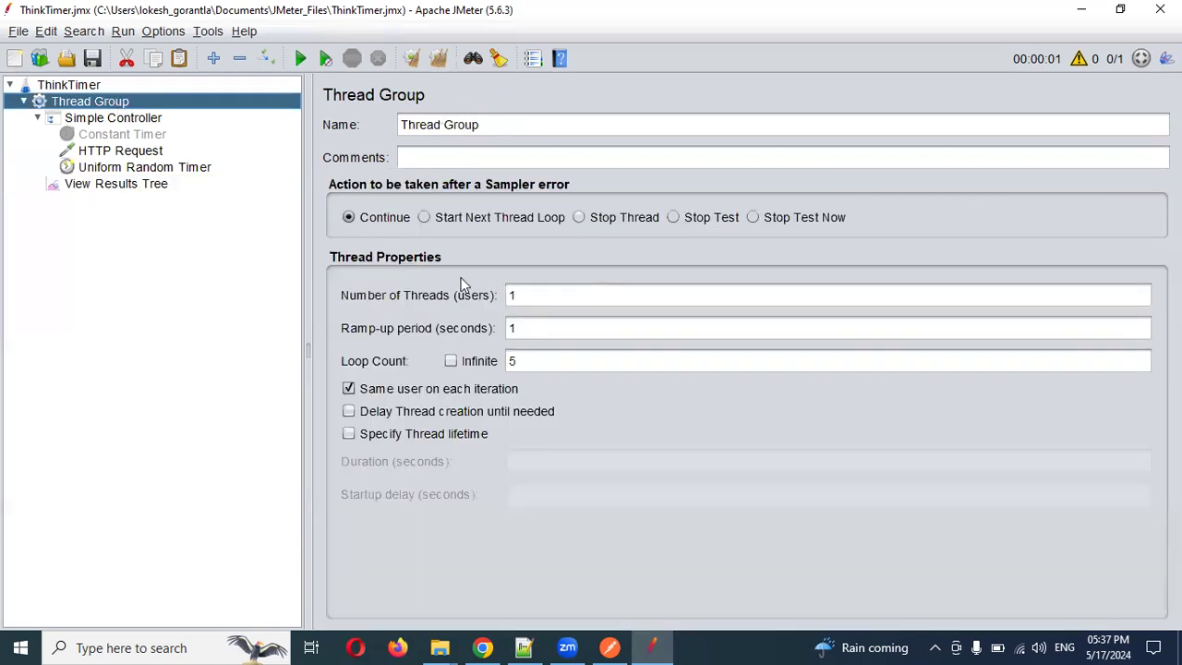
{"action": "left_click_drag", "start_coordinate": [551, 366], "coordinate": [433, 360]}
{"action": "type", "text": "10"}
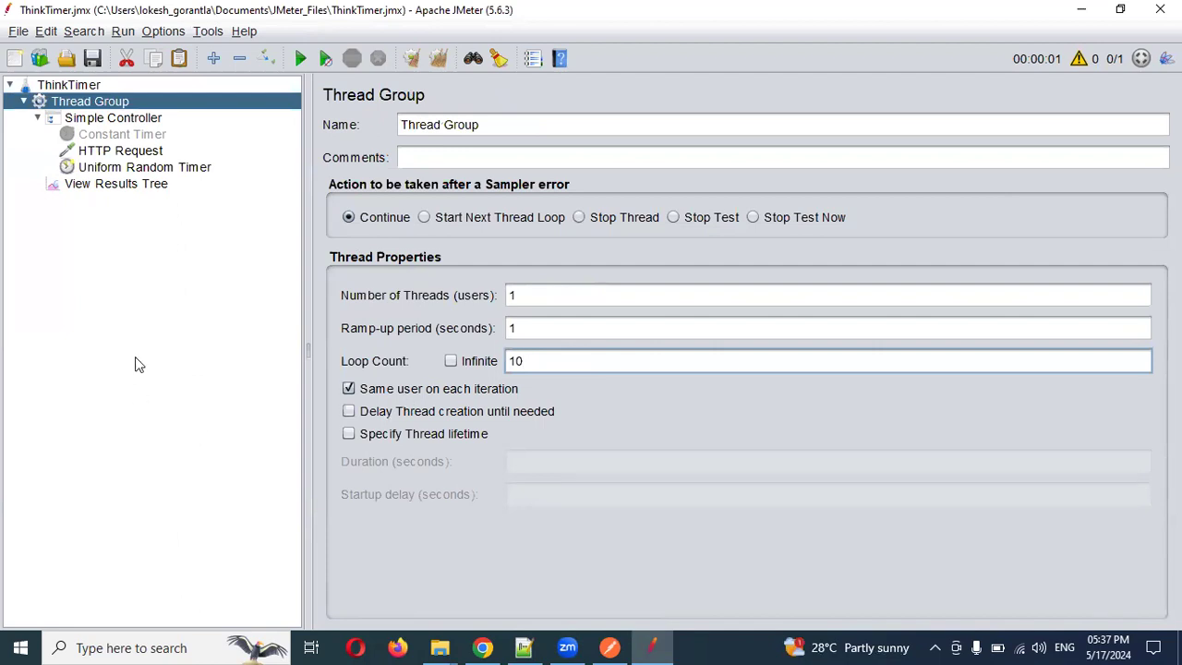
Step: Clear the previous samples from View Results Tree and rerun the test plan
{"action": "left_click", "coordinate": [151, 184]}
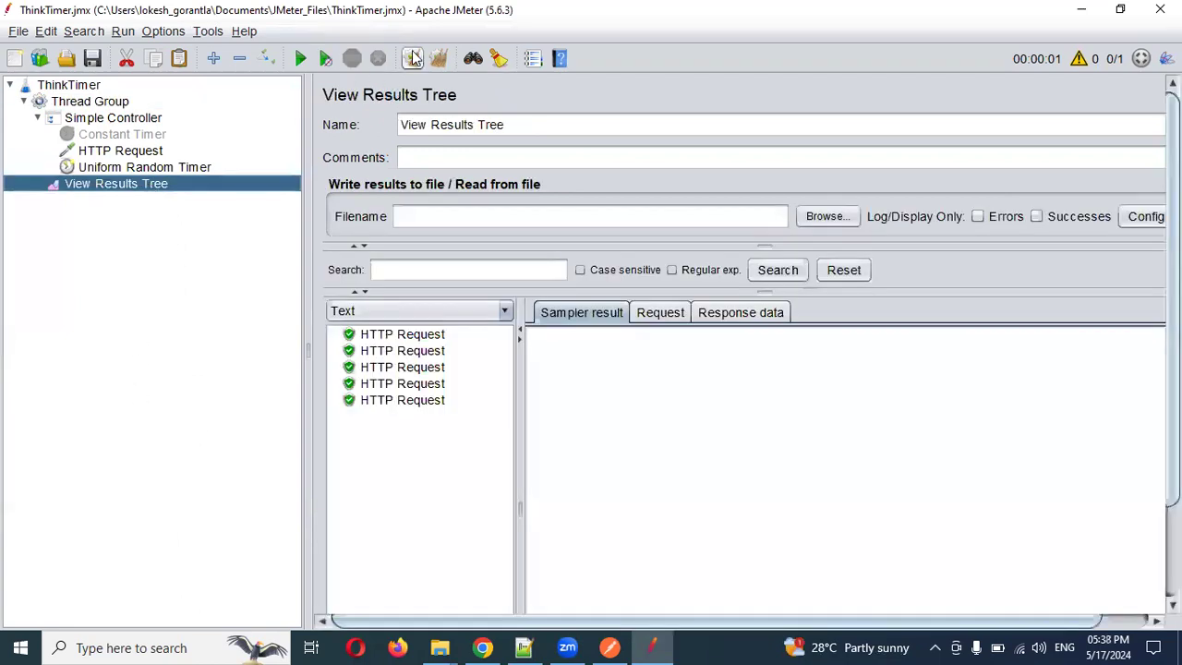
{"action": "left_click", "coordinate": [438, 58]}
{"action": "left_click", "coordinate": [300, 58]}
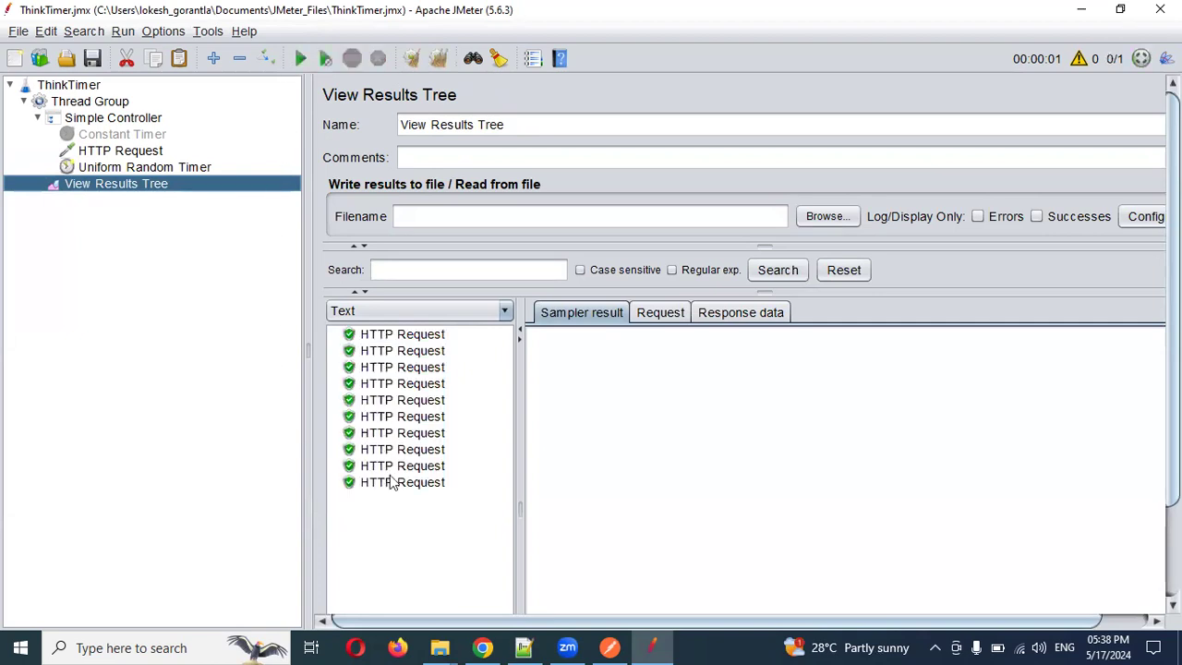
Step: Examine the sampler results of the last and second HTTP requests, then review the Thread Group loop count and Uniform Random Timer delays
{"action": "left_click", "coordinate": [416, 484]}
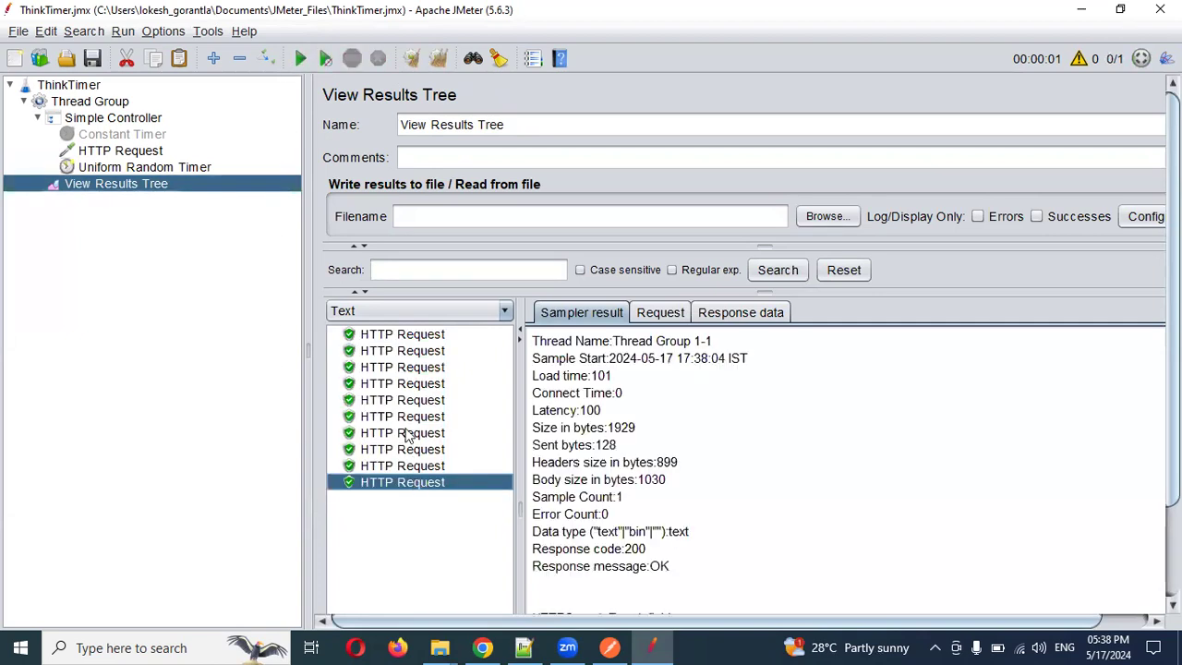
{"action": "left_click", "coordinate": [401, 350]}
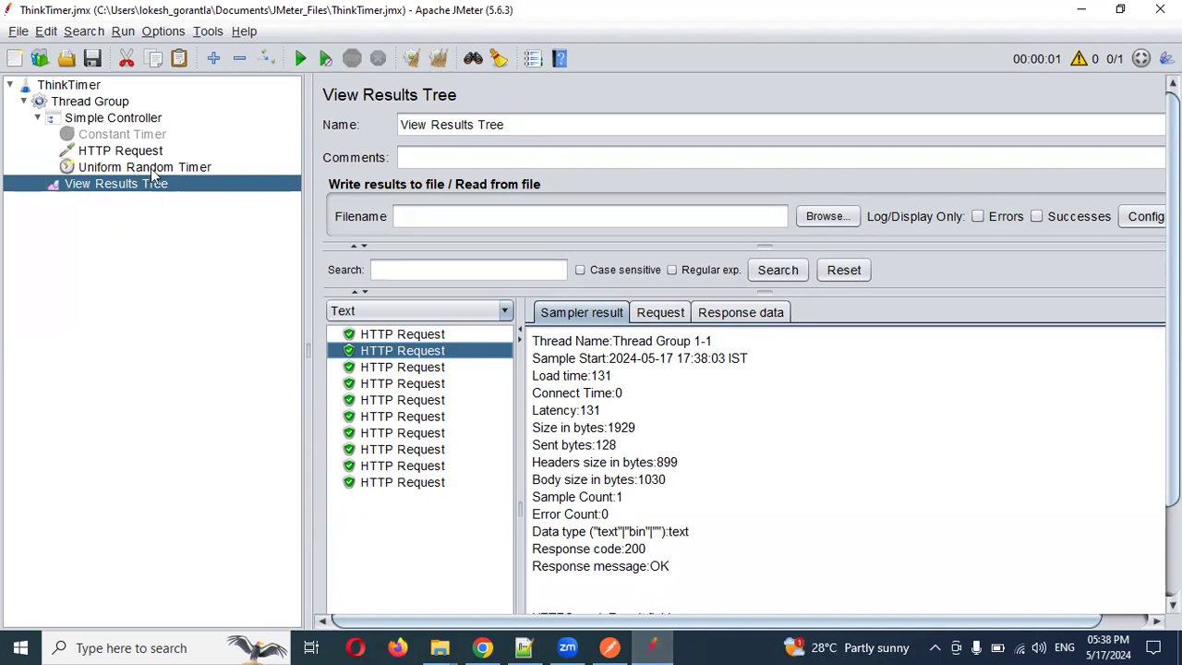
{"action": "left_click", "coordinate": [111, 106]}
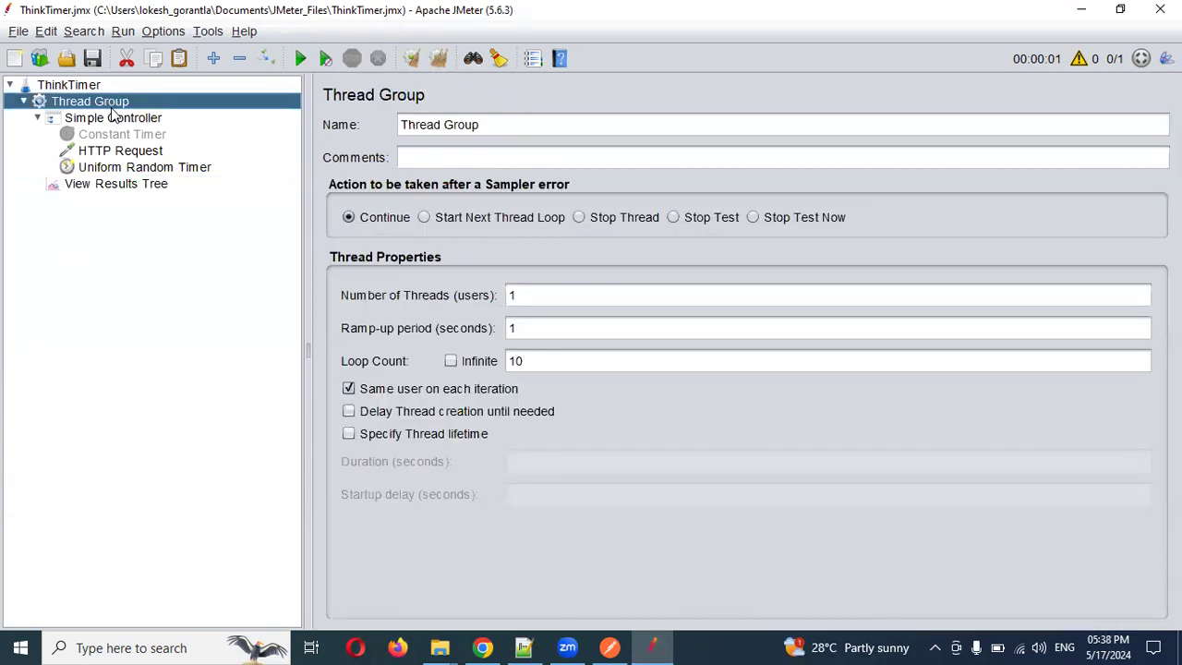
{"action": "left_click_drag", "start_coordinate": [541, 362], "coordinate": [475, 367]}
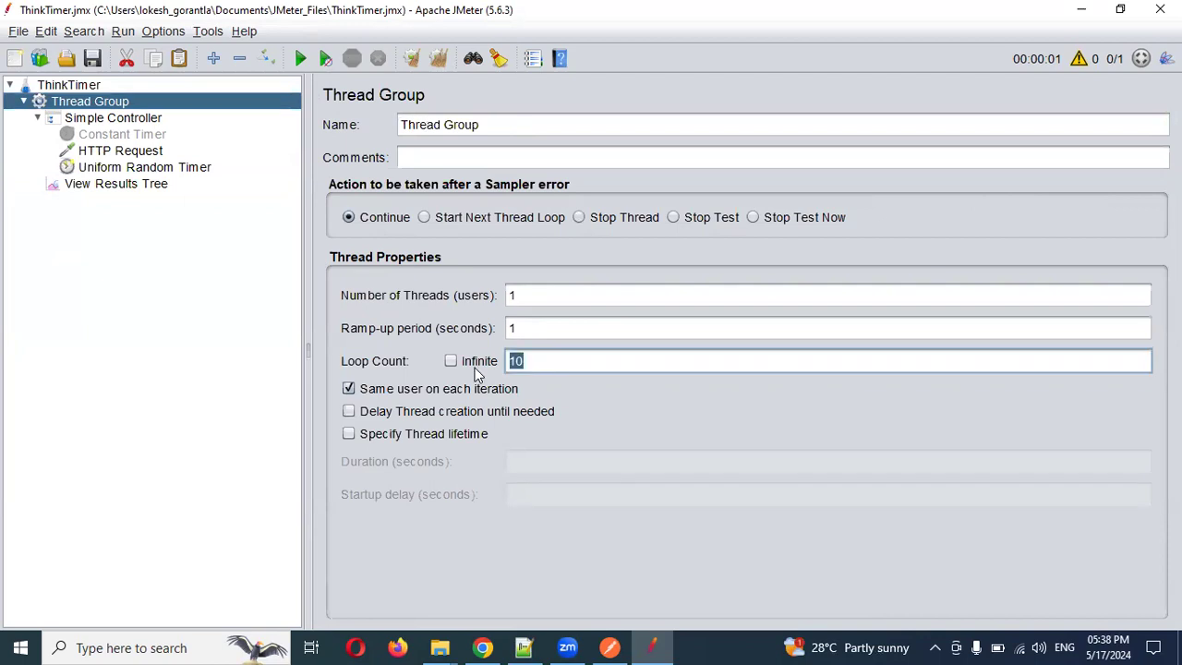
{"action": "left_click", "coordinate": [114, 184]}
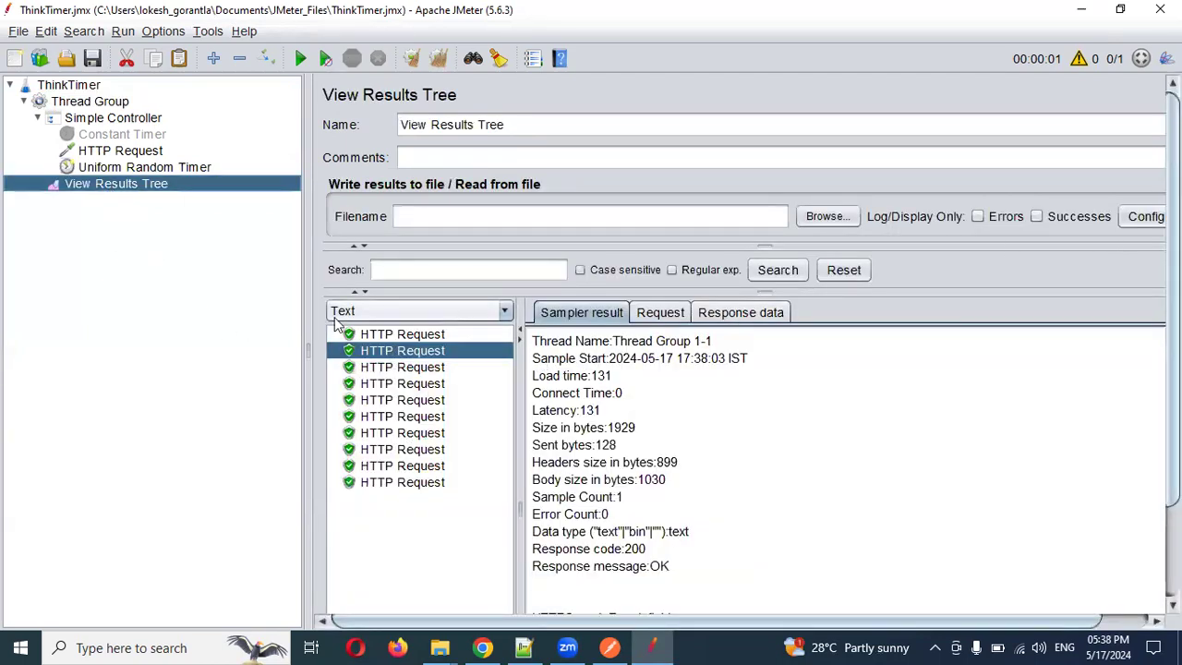
{"action": "left_click", "coordinate": [194, 169]}
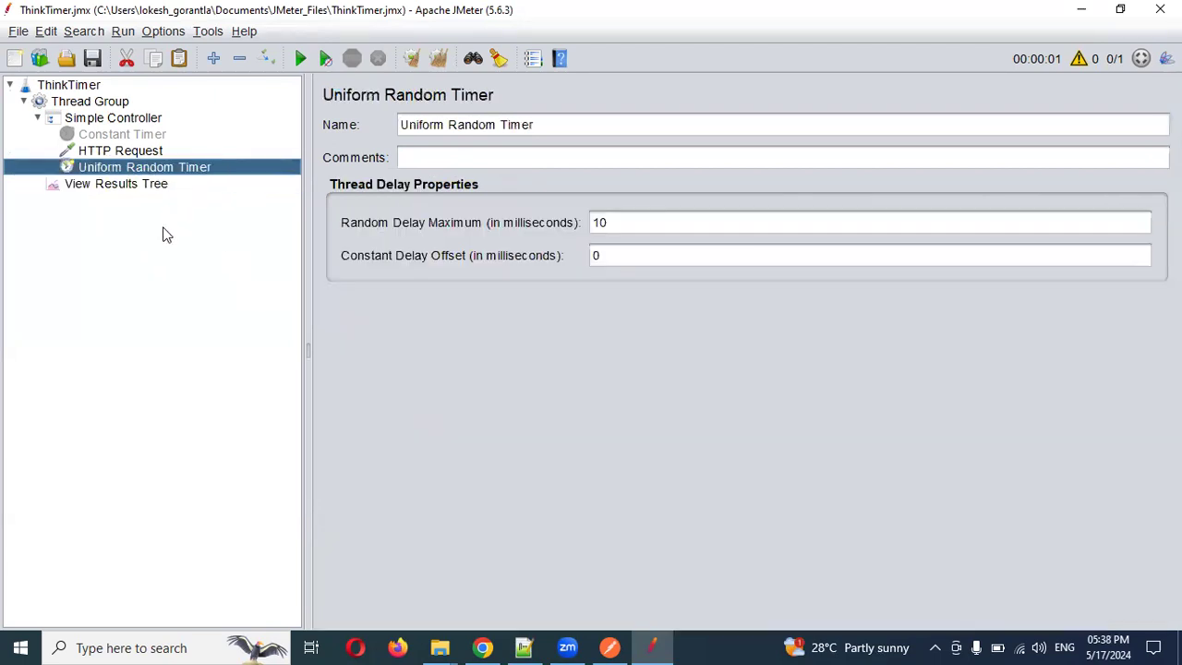
Step: Show the log viewer below the HTTP Request settings and resize it to read the last test run's messages
{"action": "key", "text": "Up"}
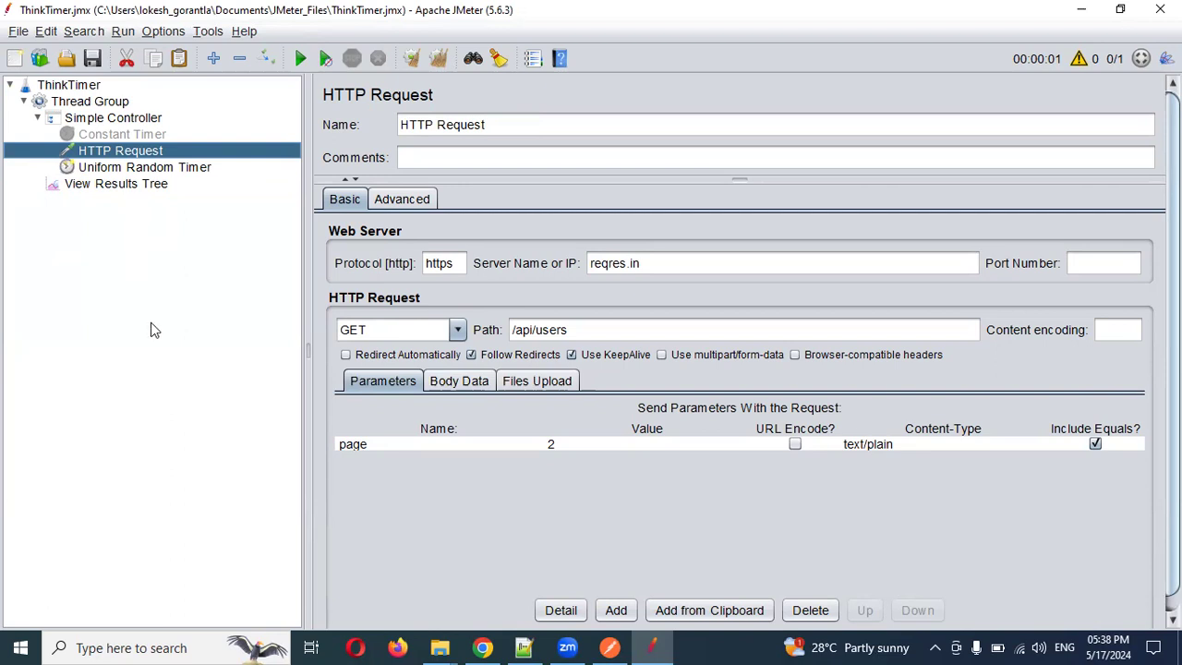
{"action": "left_click", "coordinate": [1075, 60]}
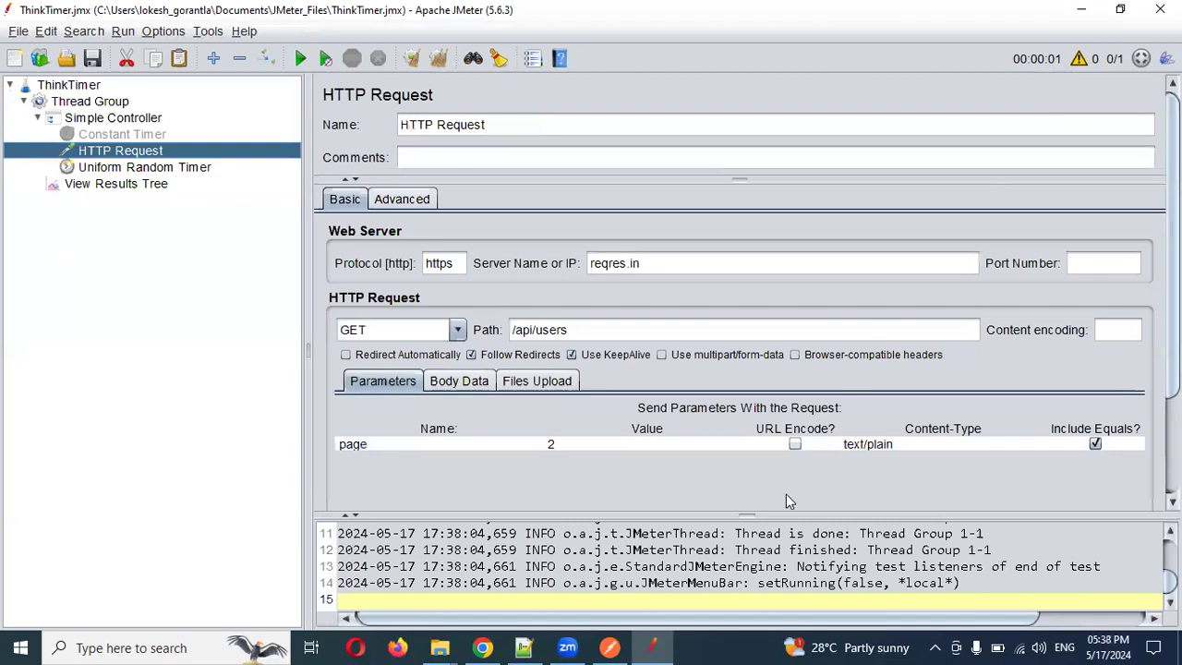
{"action": "left_click_drag", "start_coordinate": [774, 513], "coordinate": [748, 328]}
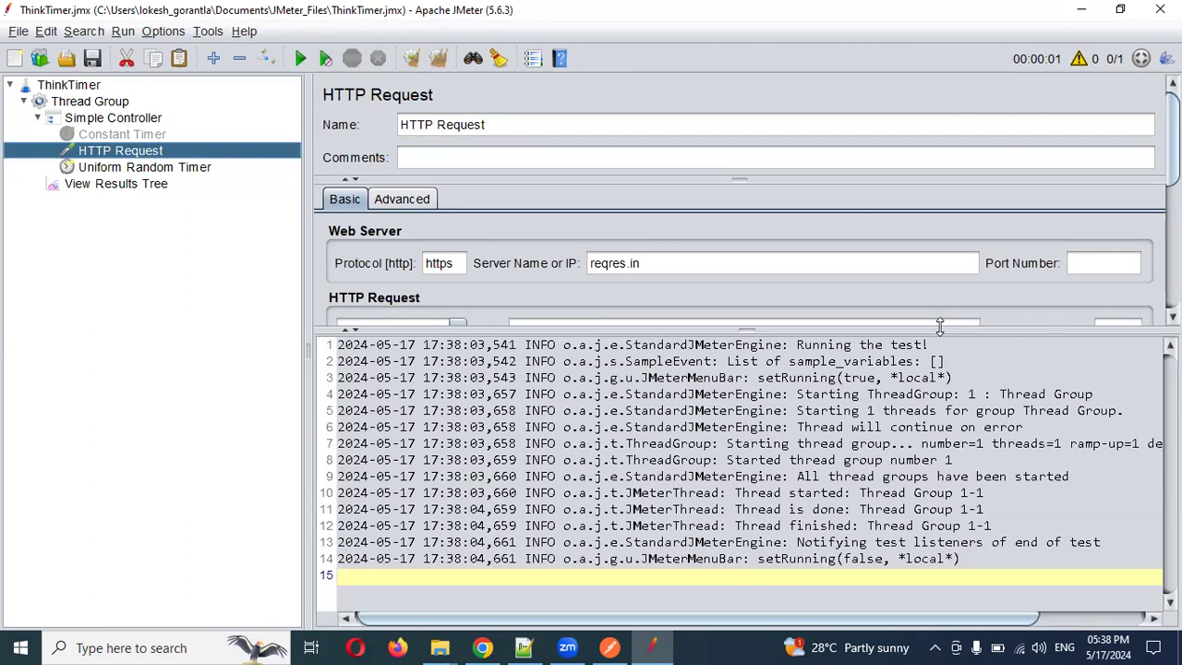
{"action": "left_click_drag", "start_coordinate": [937, 333], "coordinate": [938, 462]}
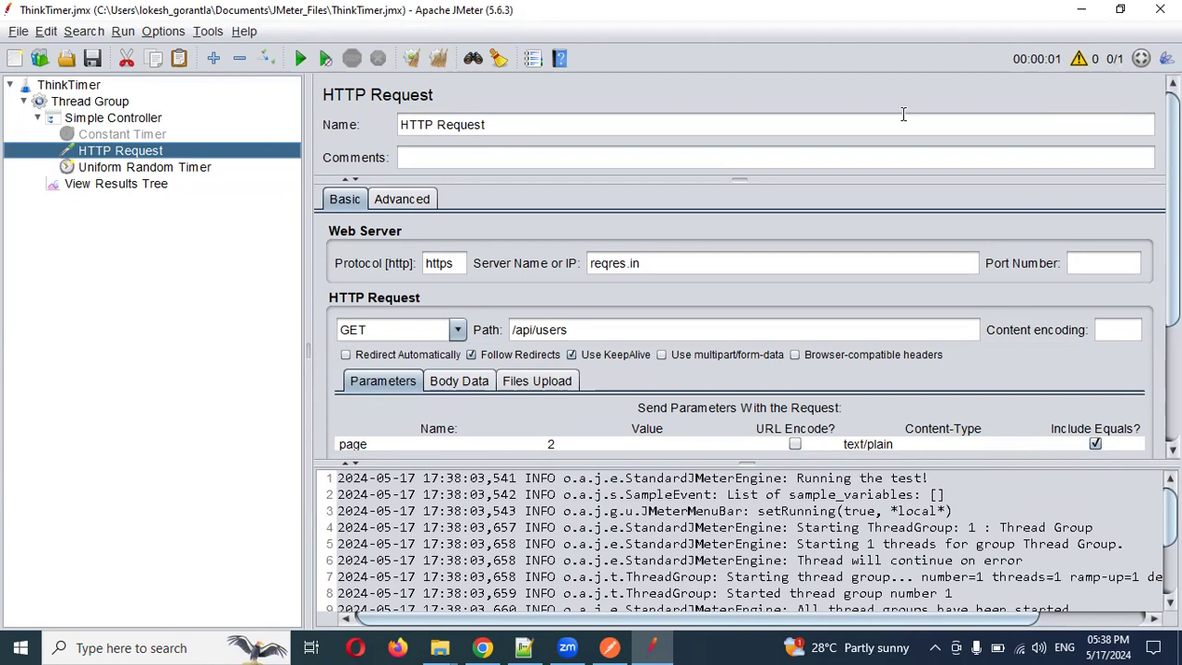
Step: Zoom the interface in by one level, and zoom it back out
{"action": "left_click", "coordinate": [162, 31]}
{"action": "left_click", "coordinate": [209, 199]}
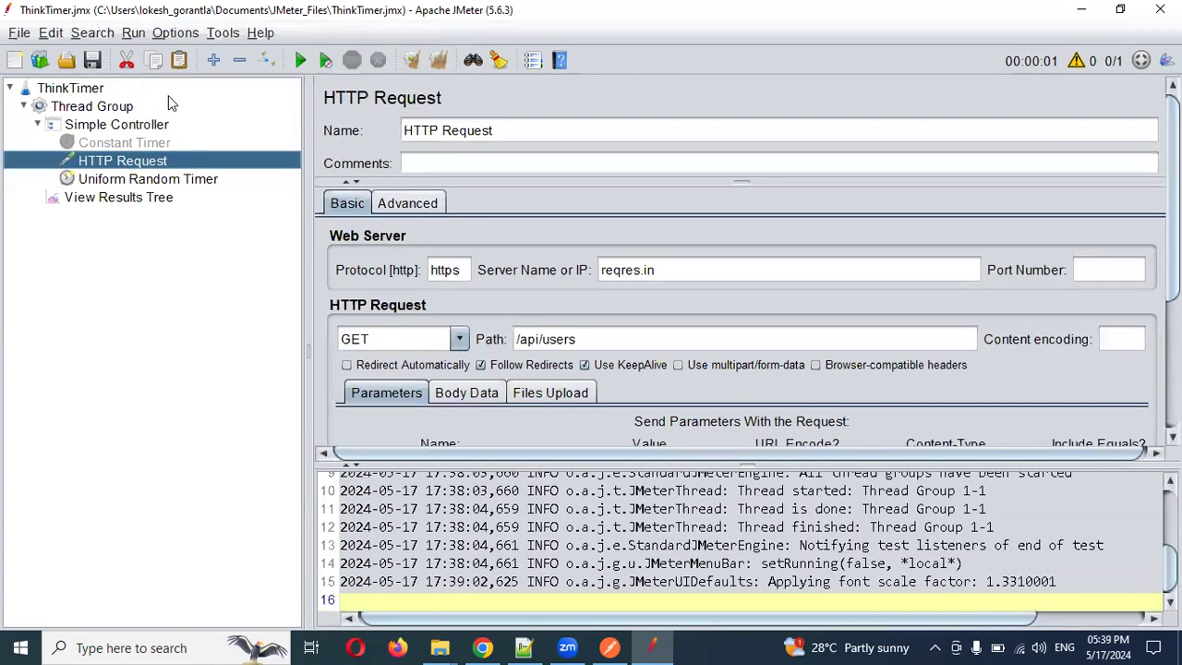
{"action": "left_click", "coordinate": [176, 32]}
{"action": "left_click", "coordinate": [242, 235]}
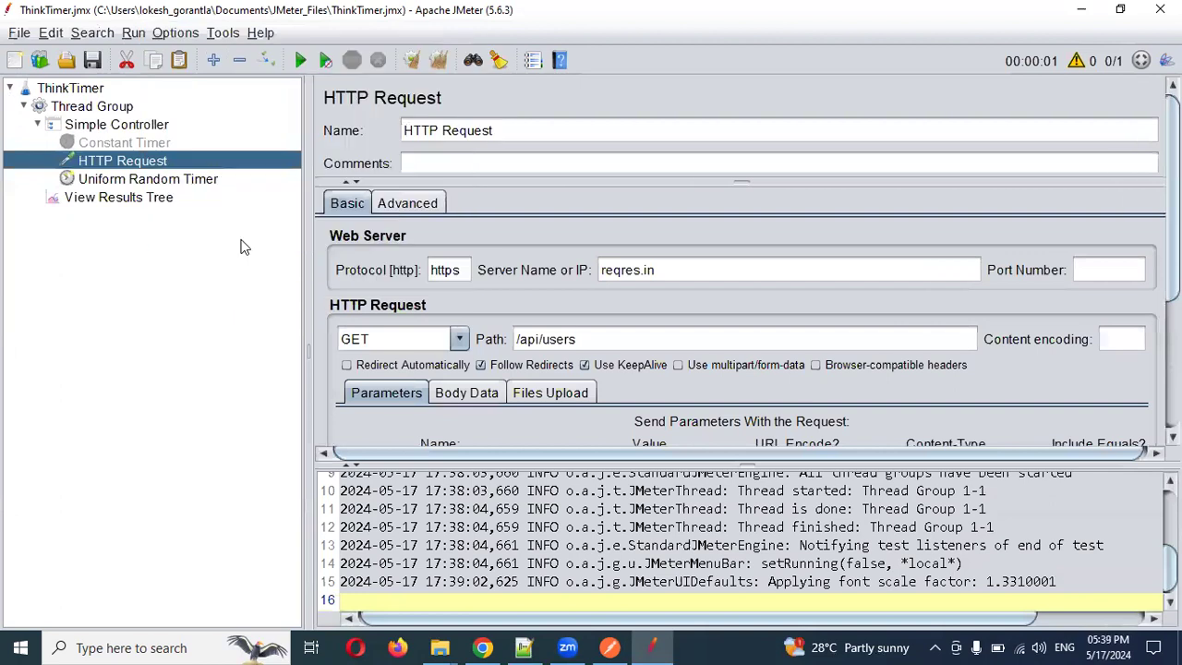
{"action": "left_click", "coordinate": [167, 33]}
{"action": "left_click", "coordinate": [209, 215]}
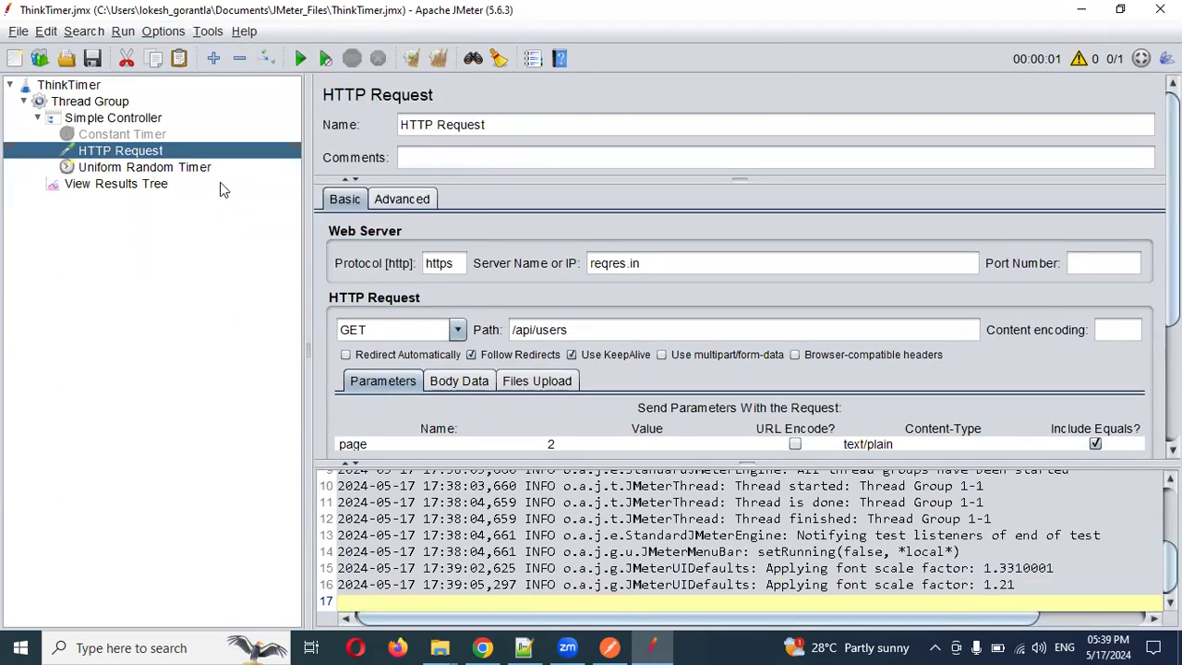